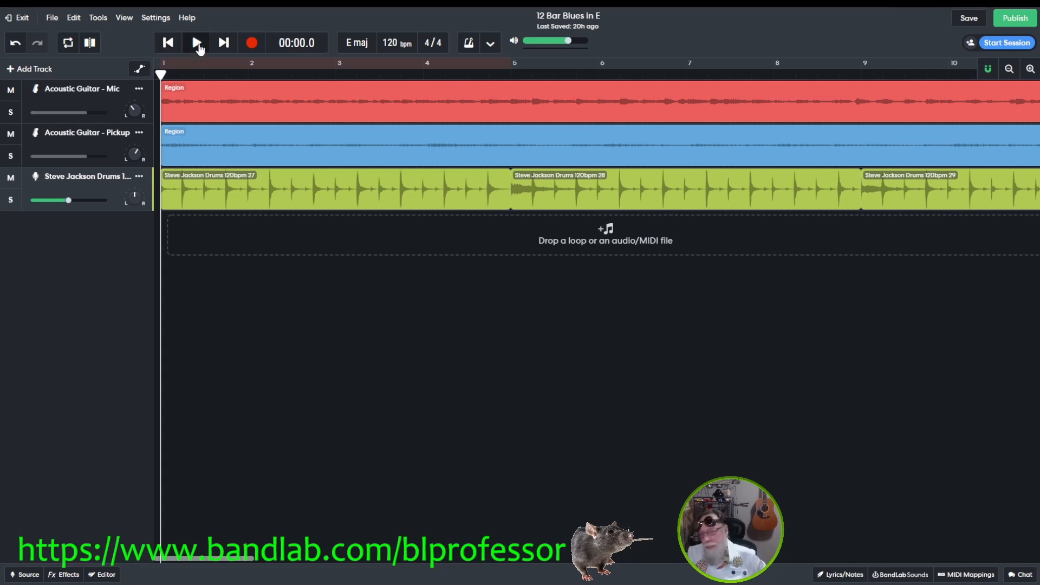
Play the opening bars of the song and return the playhead to the start.
{"action": "left_click", "coordinate": [197, 43]}
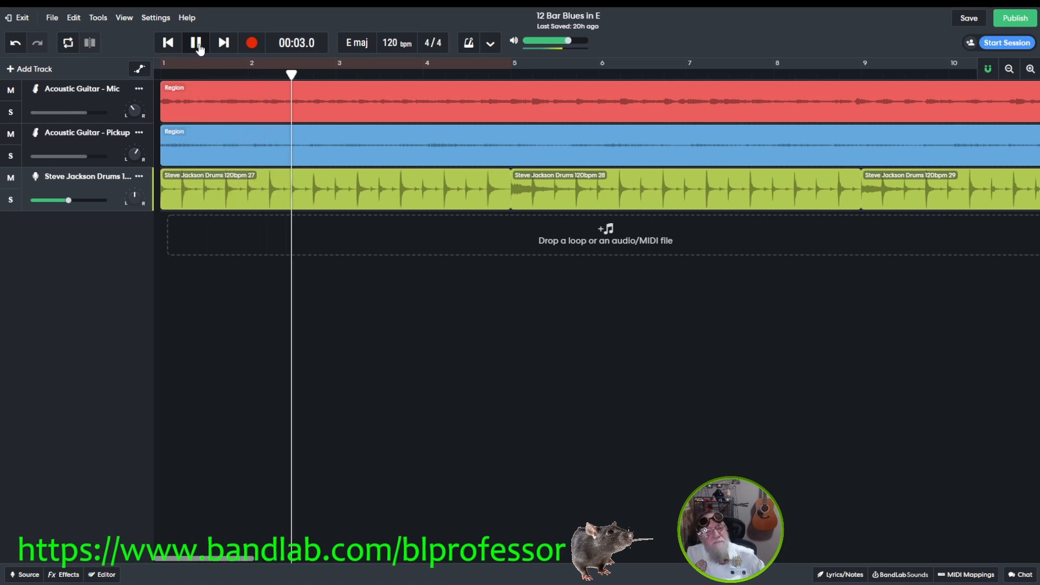
{"action": "left_click", "coordinate": [198, 47]}
{"action": "left_click", "coordinate": [168, 43]}
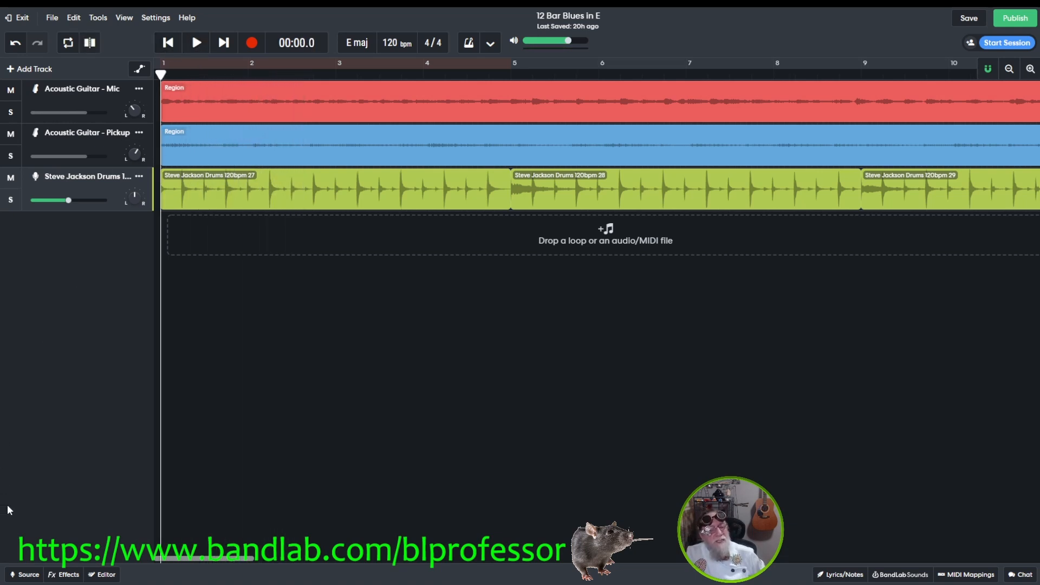
Add a Drum Machine track and change its drum kit to Blues.
{"action": "left_click", "coordinate": [20, 575]}
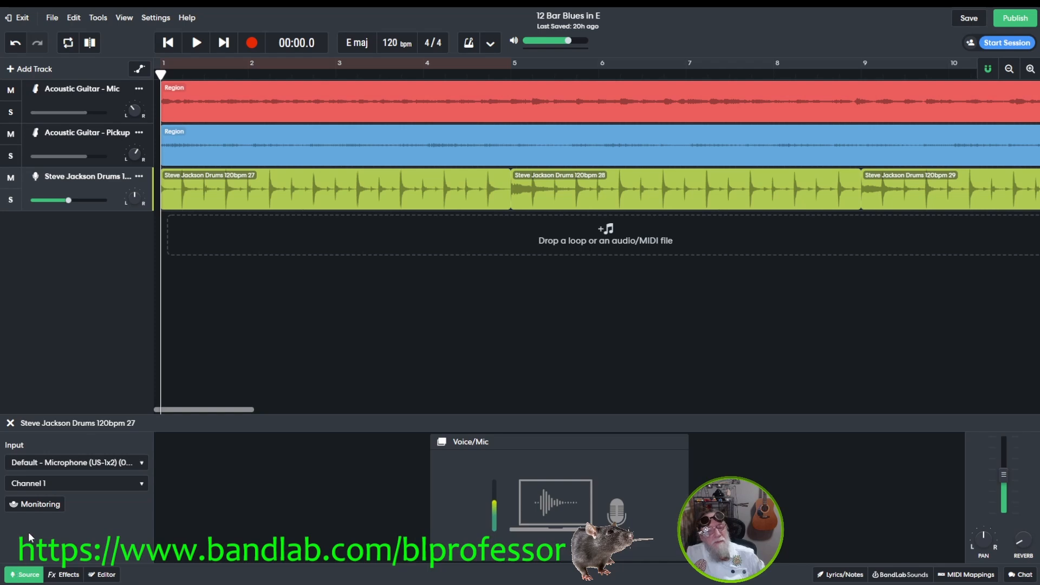
{"action": "left_click", "coordinate": [27, 68]}
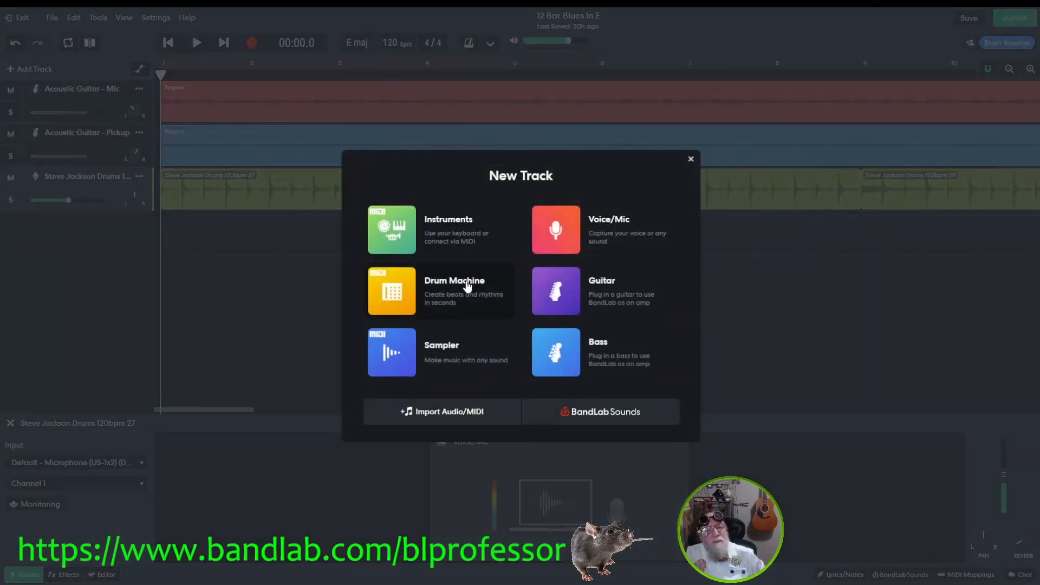
{"action": "left_click", "coordinate": [467, 287]}
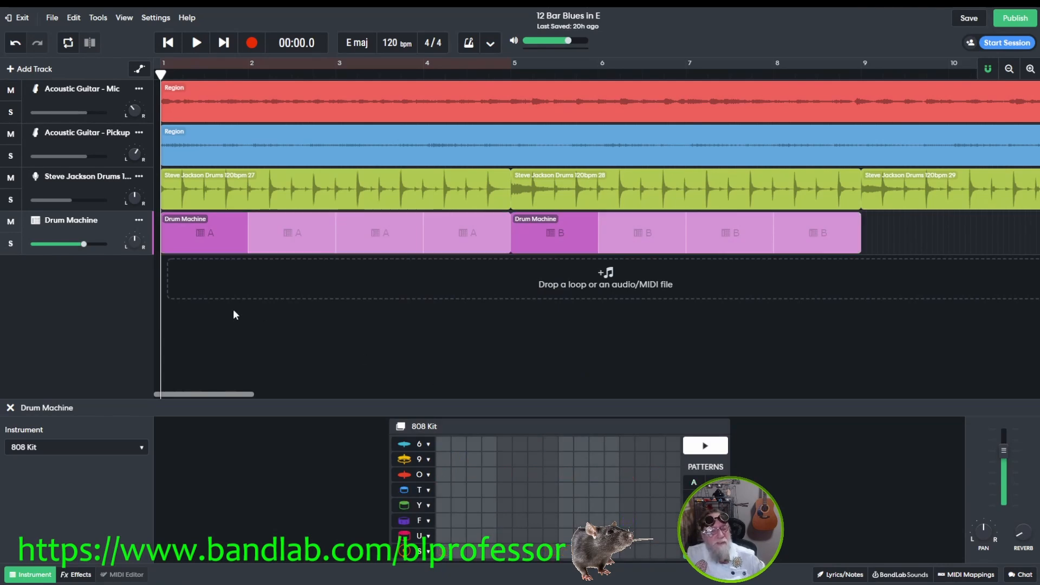
{"action": "left_click", "coordinate": [85, 451]}
{"action": "mouse_move", "coordinate": [64, 448]}
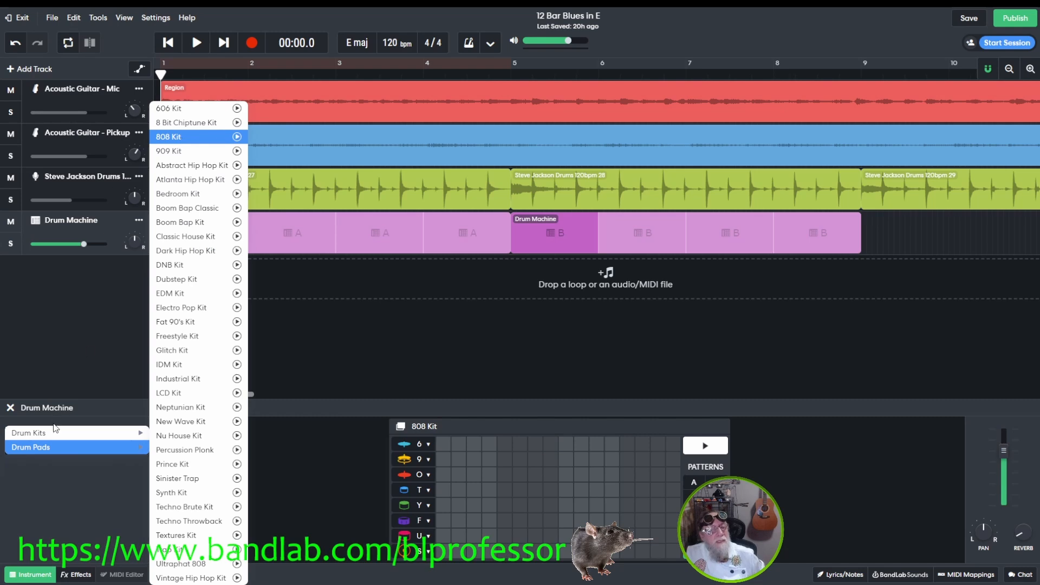
{"action": "left_click", "coordinate": [174, 251]}
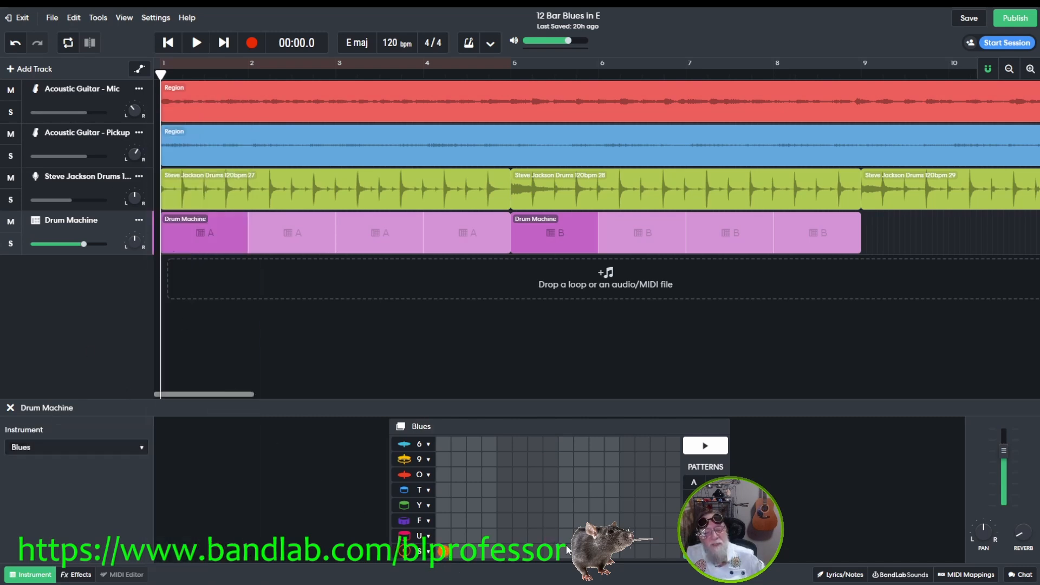
Program a beat with kick on steps 1 and 9, snare on 5 and 13, and hi-hat on every odd step, and preview it.
{"action": "left_click", "coordinate": [505, 520]}
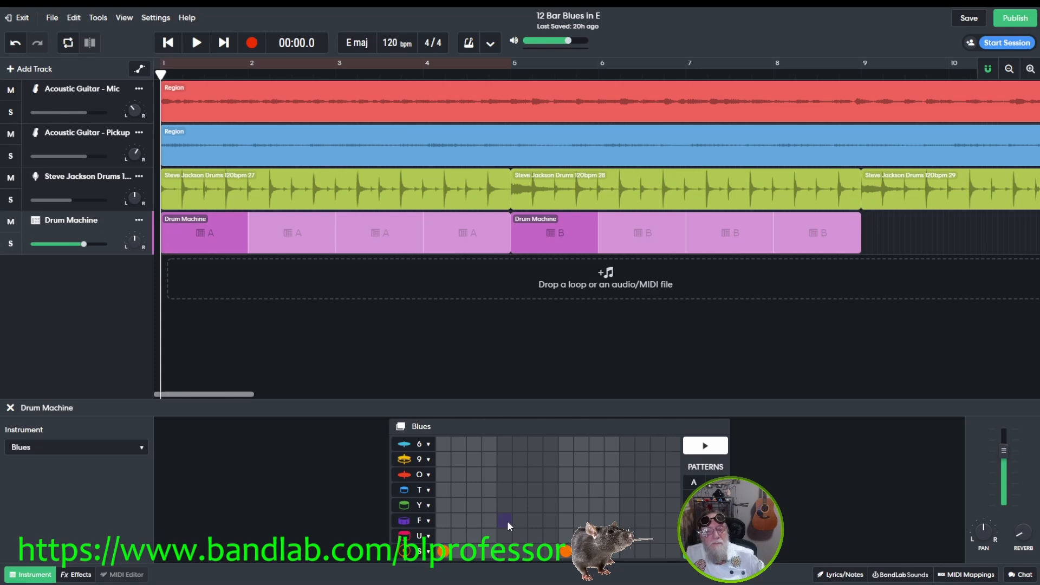
{"action": "left_click", "coordinate": [628, 521]}
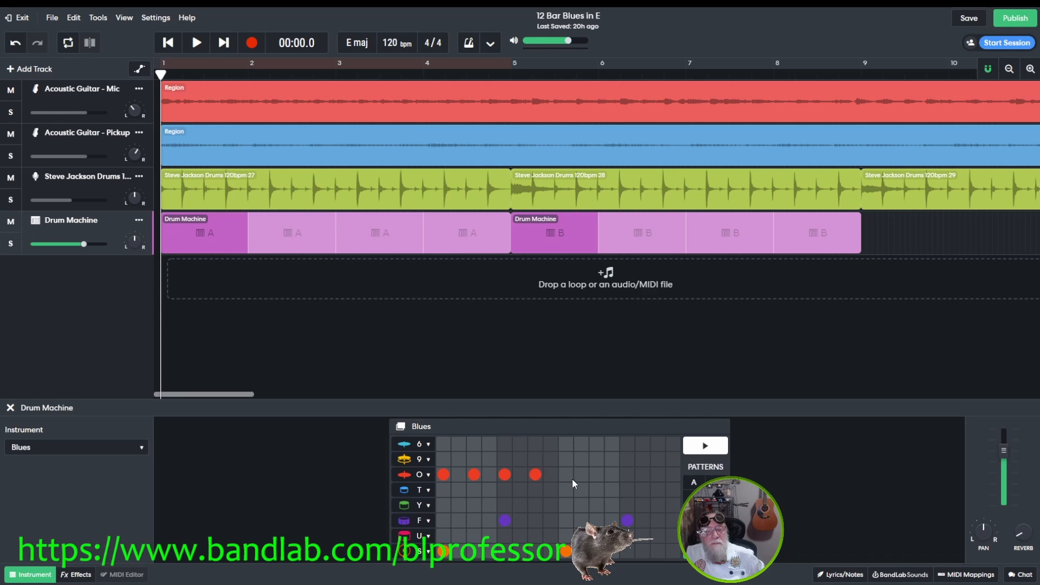
{"action": "left_click", "coordinate": [657, 475]}
{"action": "left_click", "coordinate": [716, 450]}
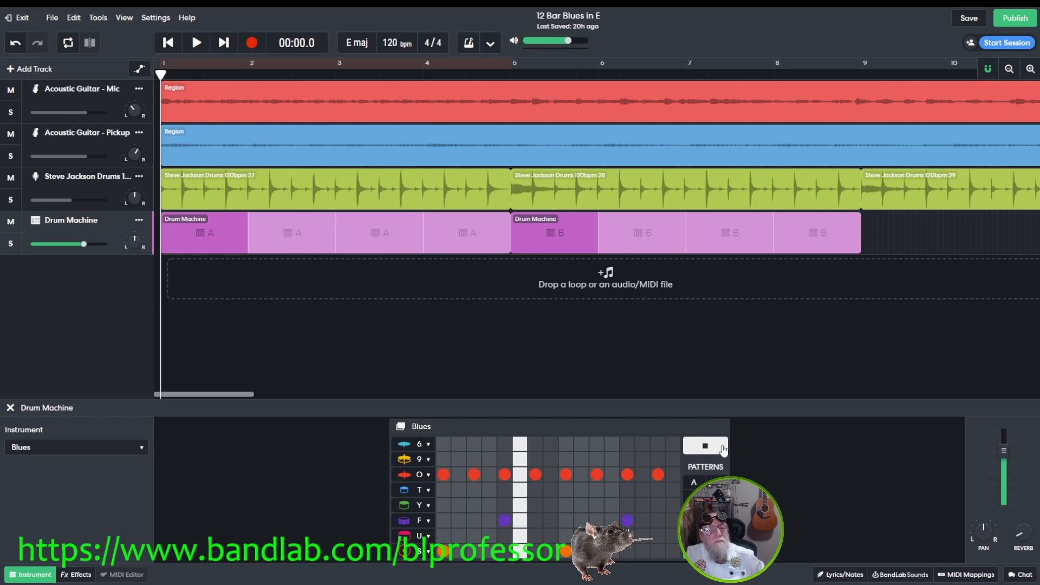
{"action": "left_click", "coordinate": [723, 448]}
Delete the pattern A and B regions from the Drum Machine track and create a one-bar pattern C region at bar 1.
{"action": "right_click", "coordinate": [670, 226]}
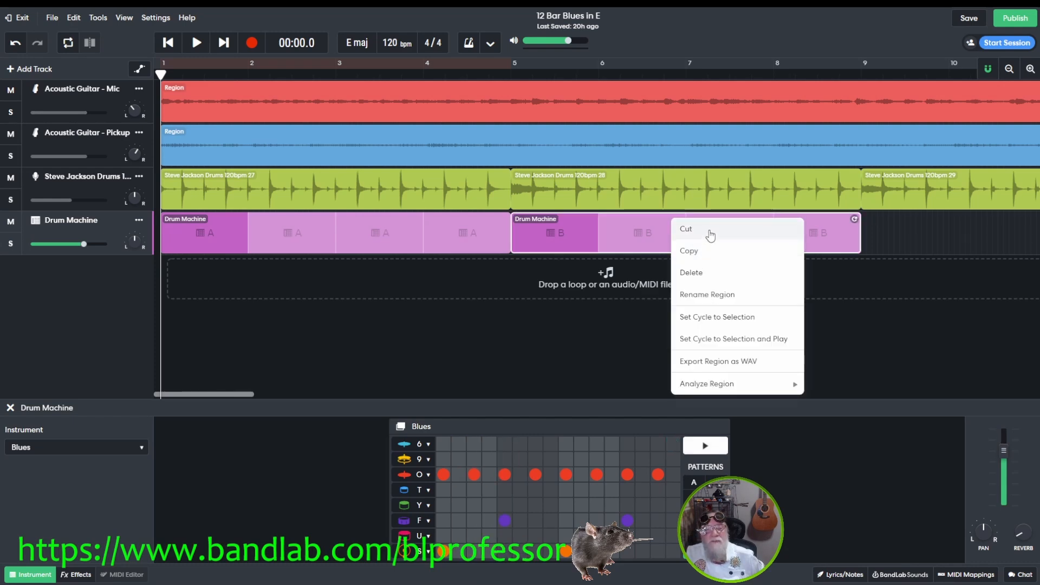
{"action": "left_click", "coordinate": [707, 272]}
{"action": "right_click", "coordinate": [415, 222]}
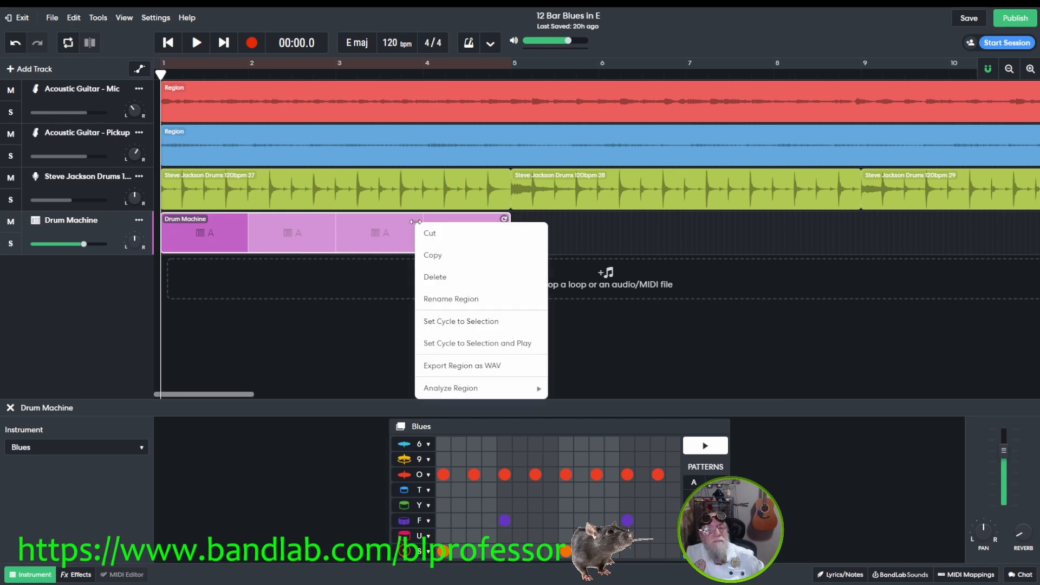
{"action": "left_click", "coordinate": [473, 277]}
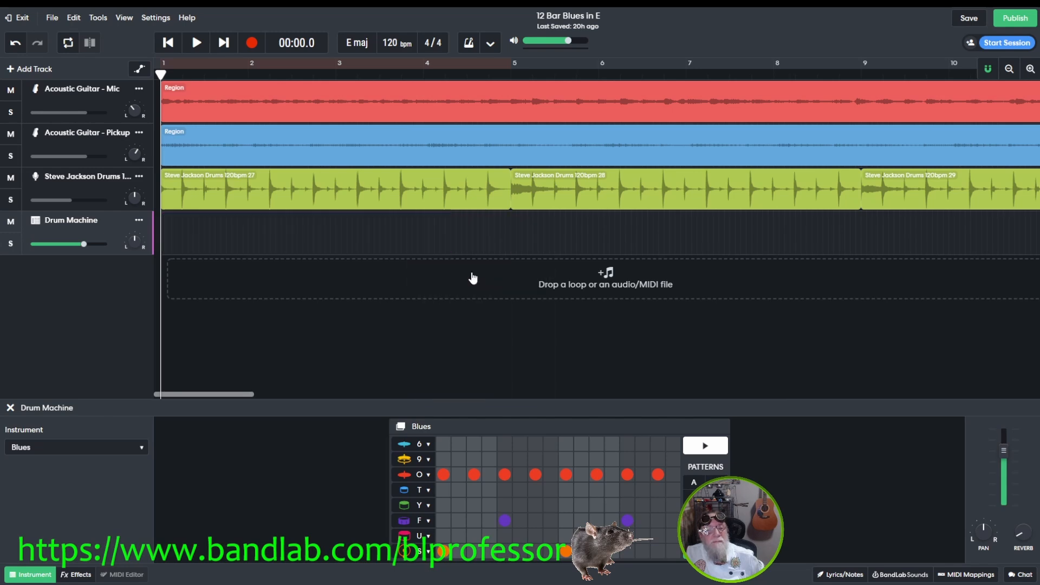
{"action": "double_click", "coordinate": [232, 242]}
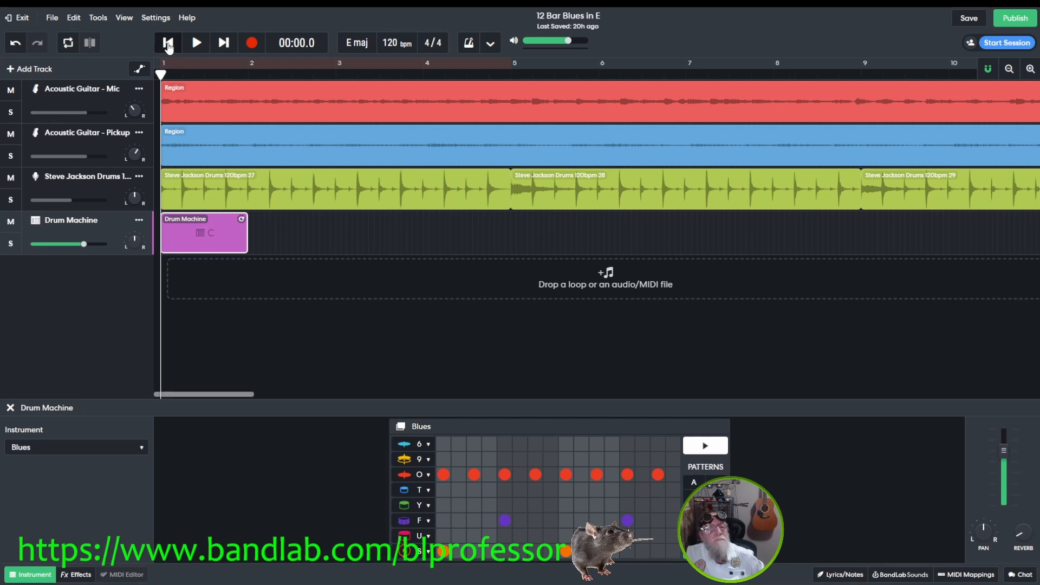
Listen to the first bars with the audio drum loop track muted, then unmute that track.
{"action": "left_click", "coordinate": [4, 183]}
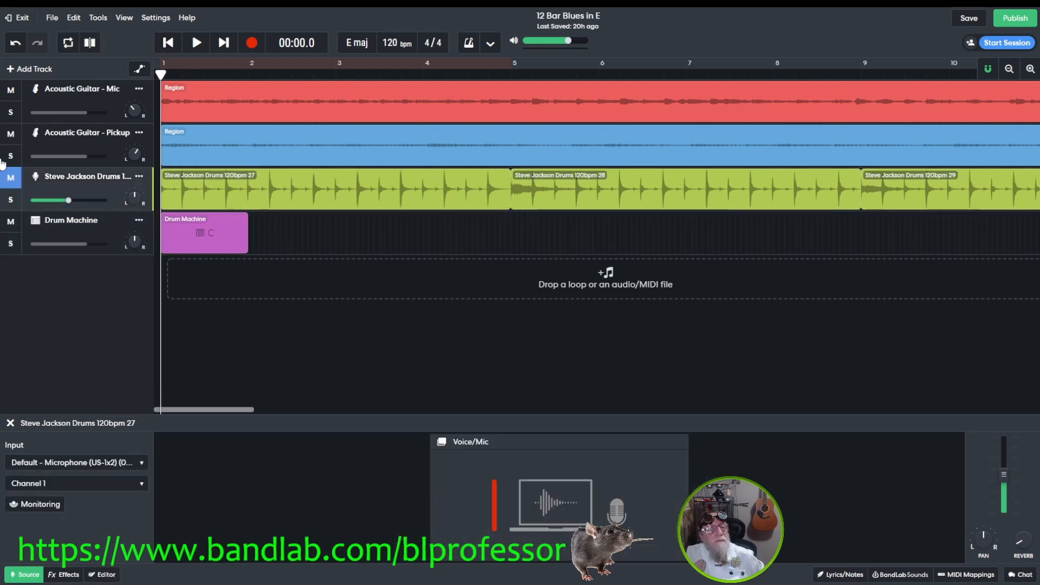
{"action": "left_click", "coordinate": [190, 43]}
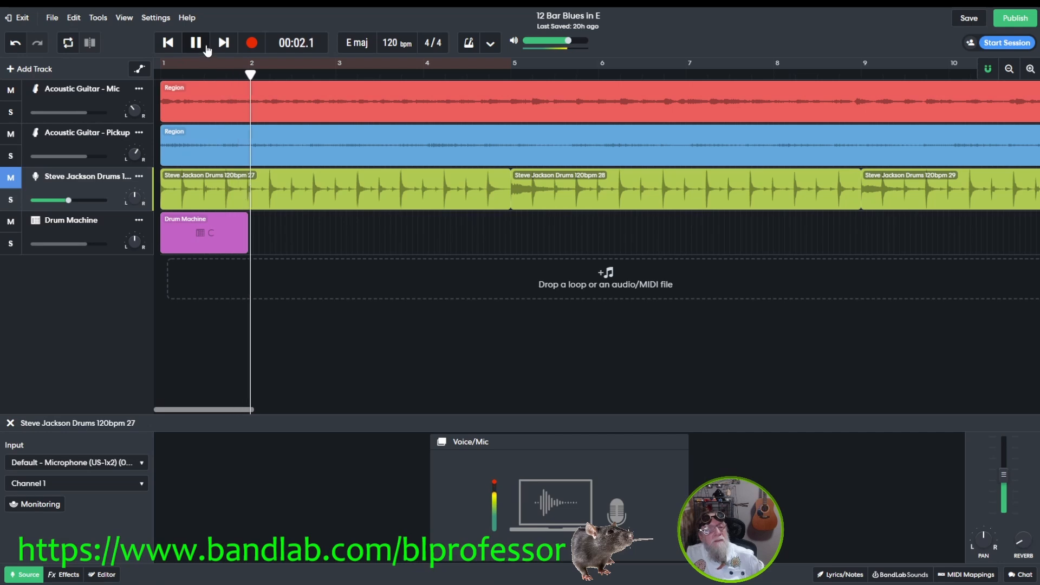
{"action": "left_click", "coordinate": [193, 43]}
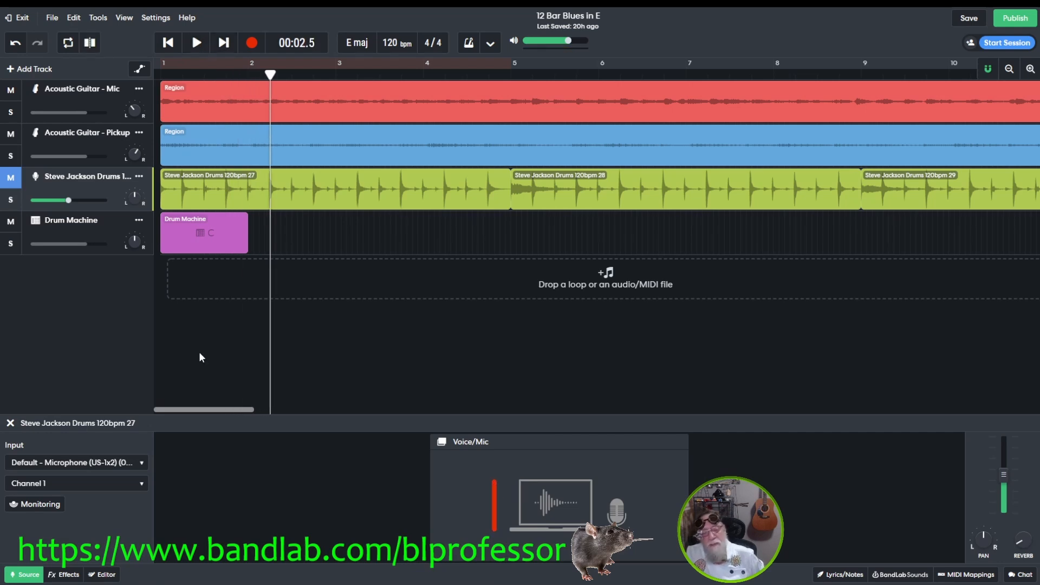
{"action": "left_click", "coordinate": [10, 423]}
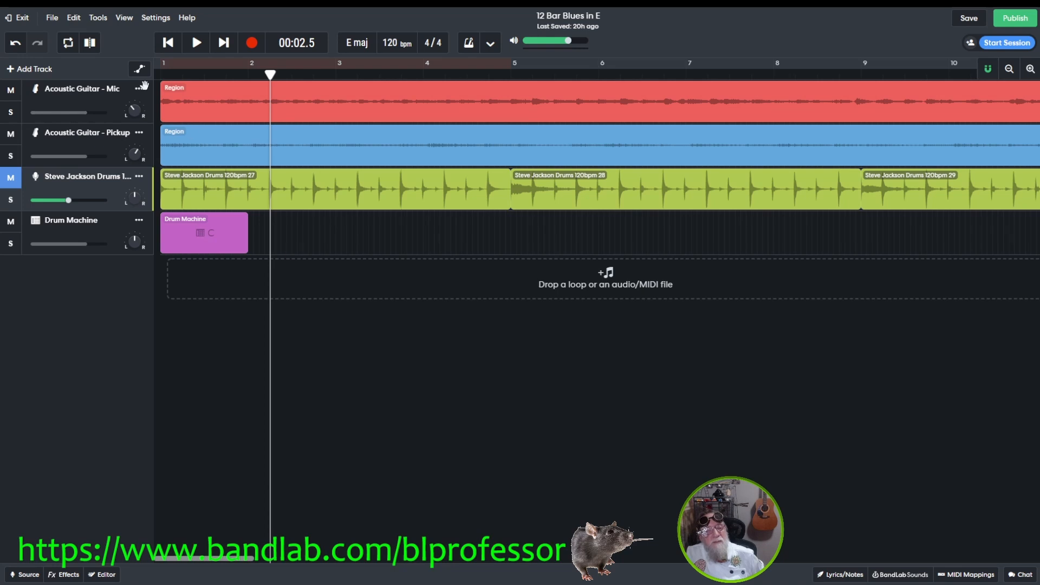
{"action": "left_click", "coordinate": [11, 177]}
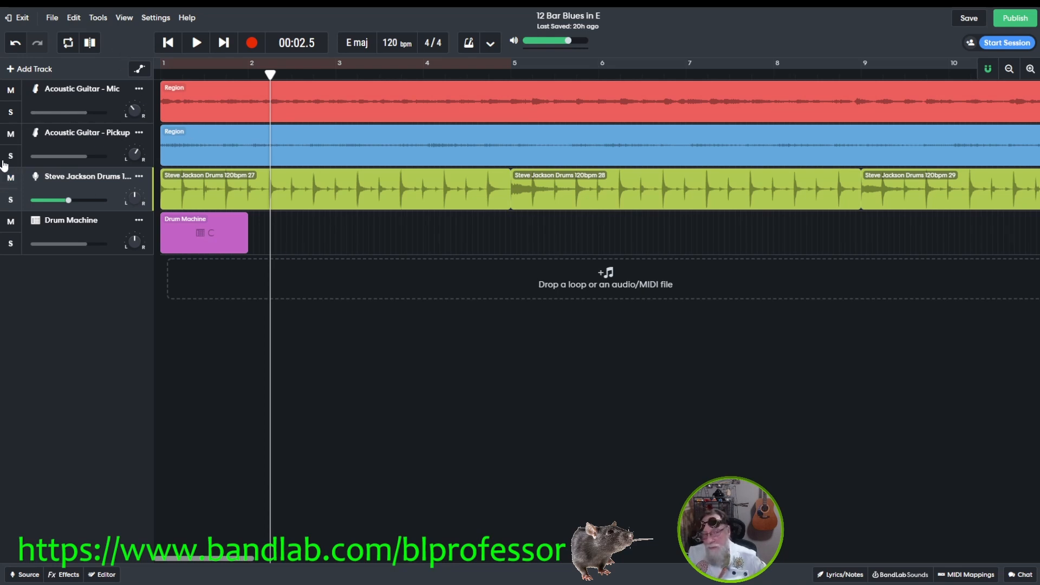
Show the Drum Machine's pattern grid as a floating window, move it over the empty arrangement area and close it.
{"action": "left_click", "coordinate": [166, 239]}
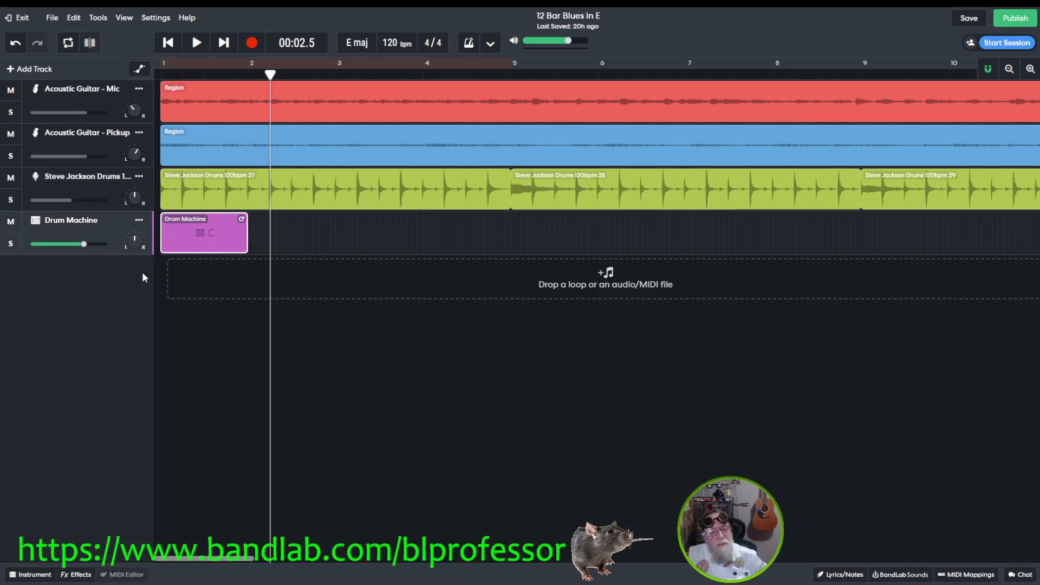
{"action": "left_click", "coordinate": [31, 574]}
{"action": "left_click", "coordinate": [398, 427]}
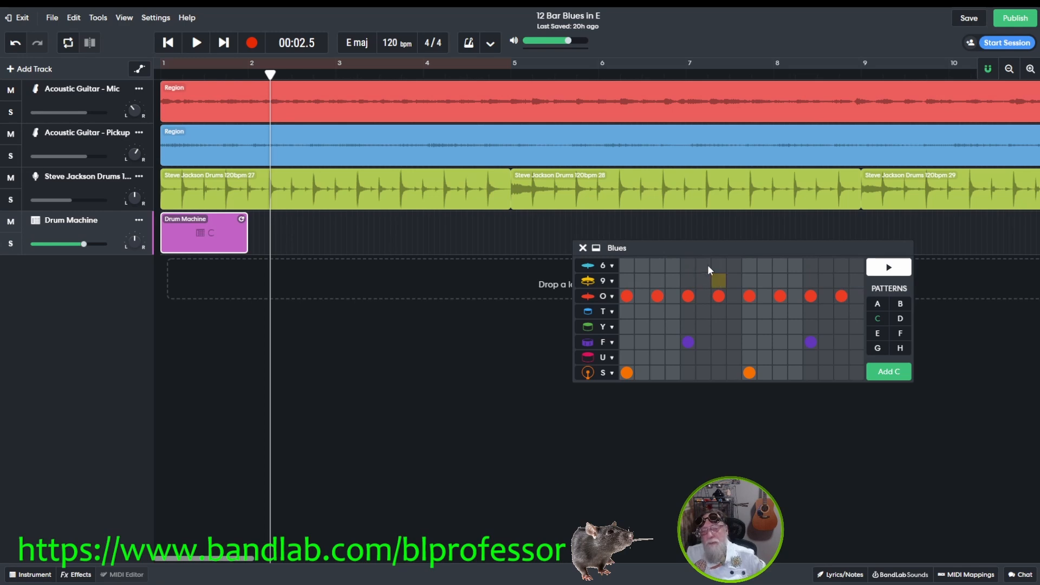
{"action": "left_click_drag", "start_coordinate": [710, 254], "coordinate": [616, 277]}
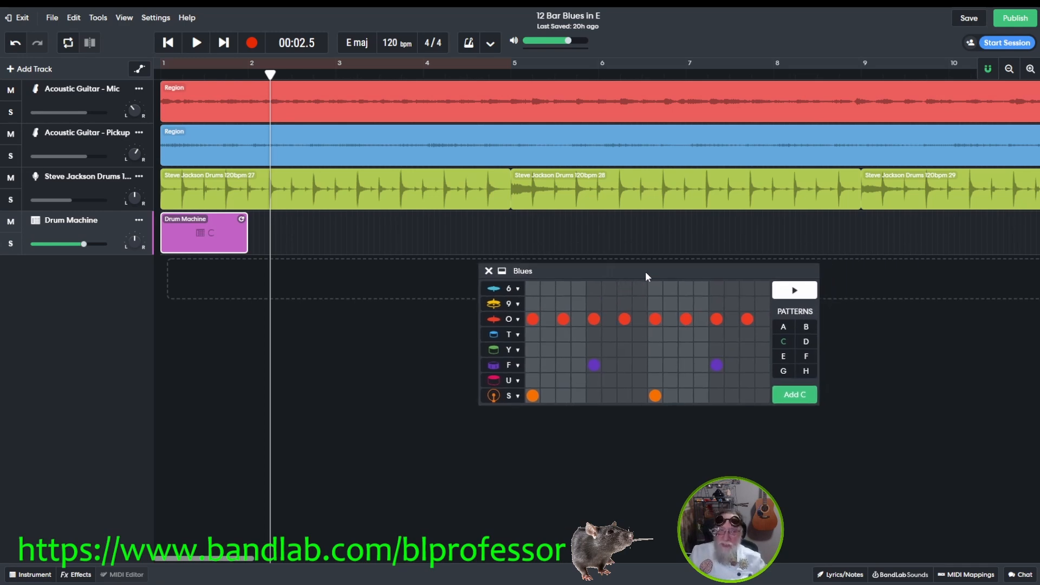
{"action": "left_click", "coordinate": [489, 272]}
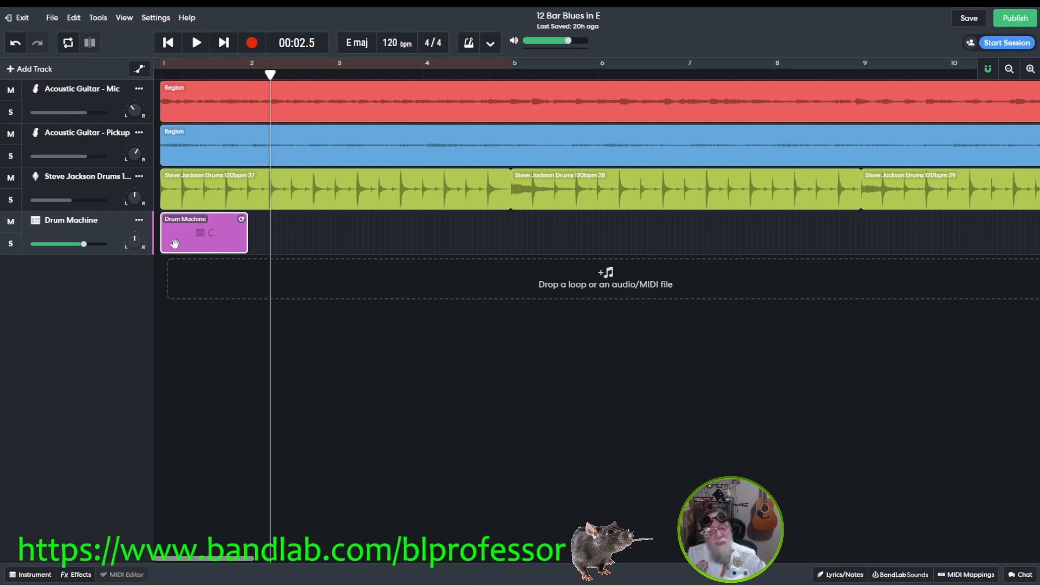
Export the Drum Machine track as MIDI and import Drum Machine.mid at bar 1 on a new track below it.
{"action": "left_click", "coordinate": [163, 46]}
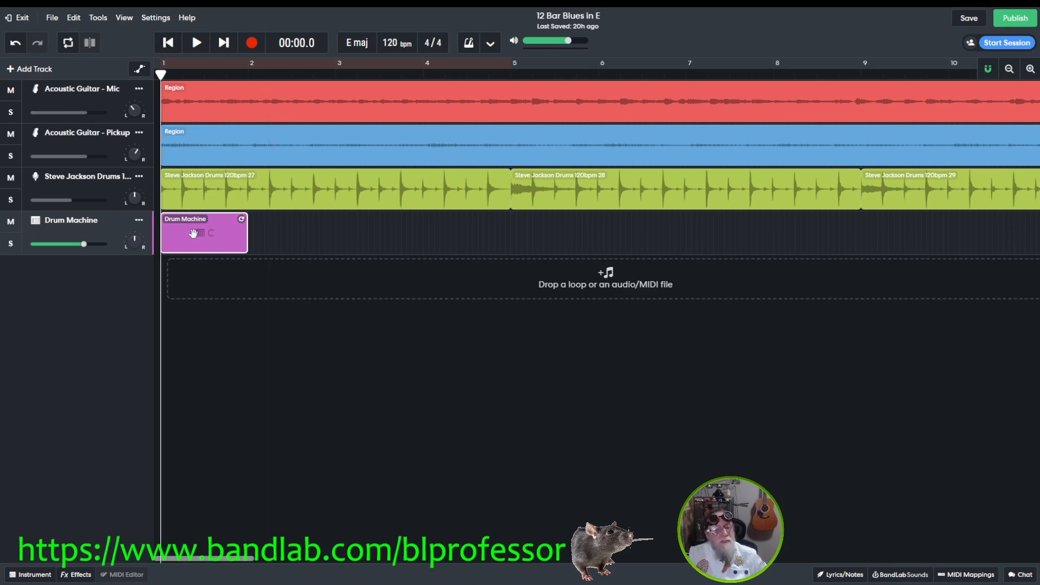
{"action": "right_click", "coordinate": [112, 232]}
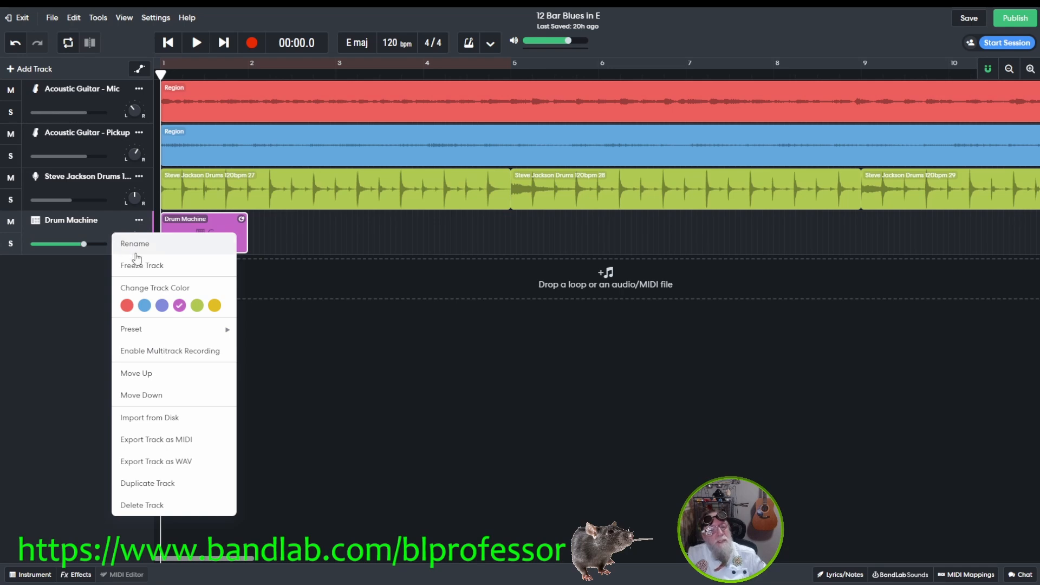
{"action": "left_click", "coordinate": [156, 440]}
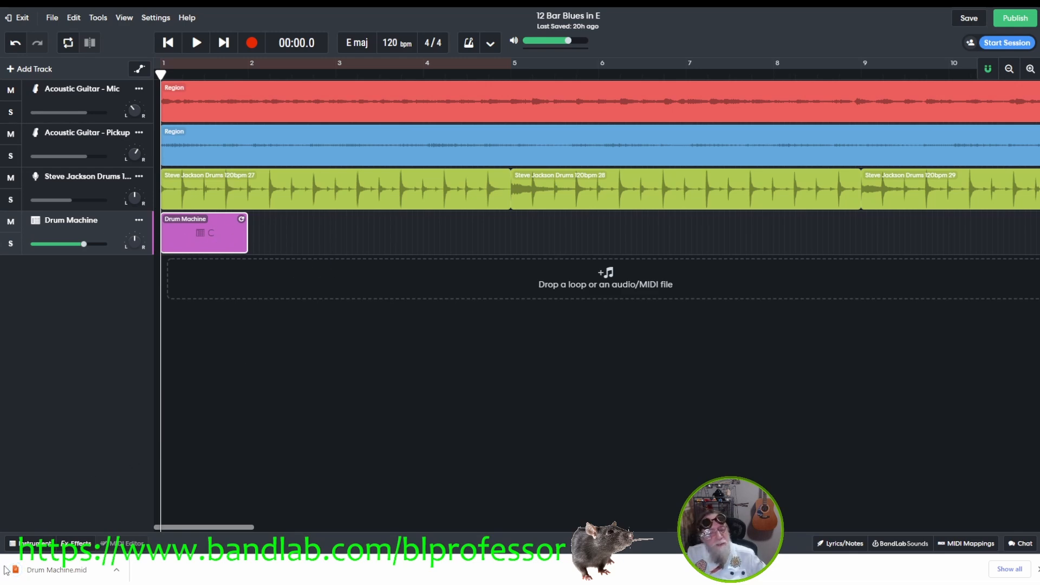
{"action": "left_click_drag", "start_coordinate": [49, 570], "coordinate": [204, 282]}
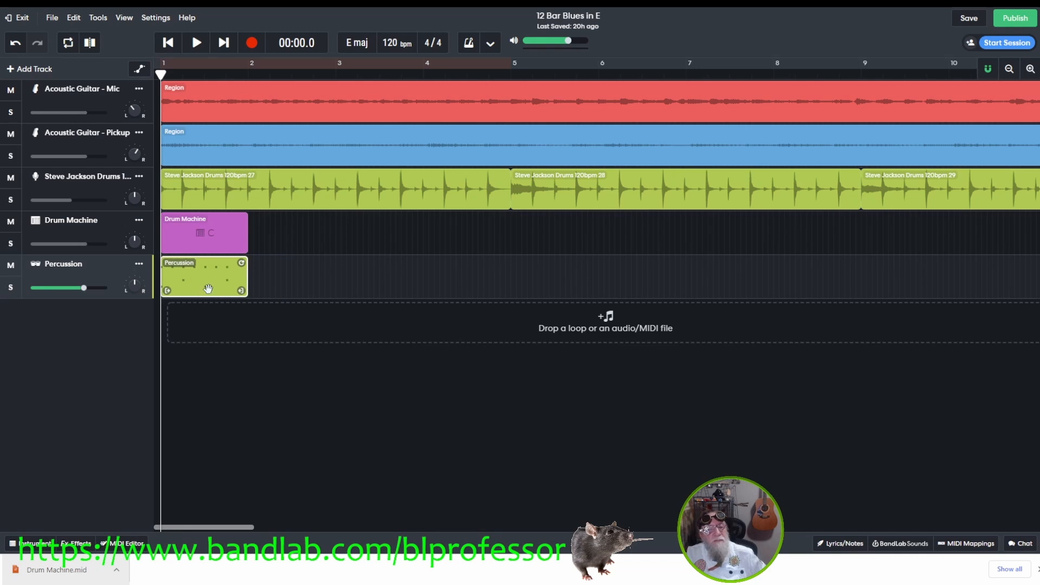
{"action": "left_click", "coordinate": [216, 231]}
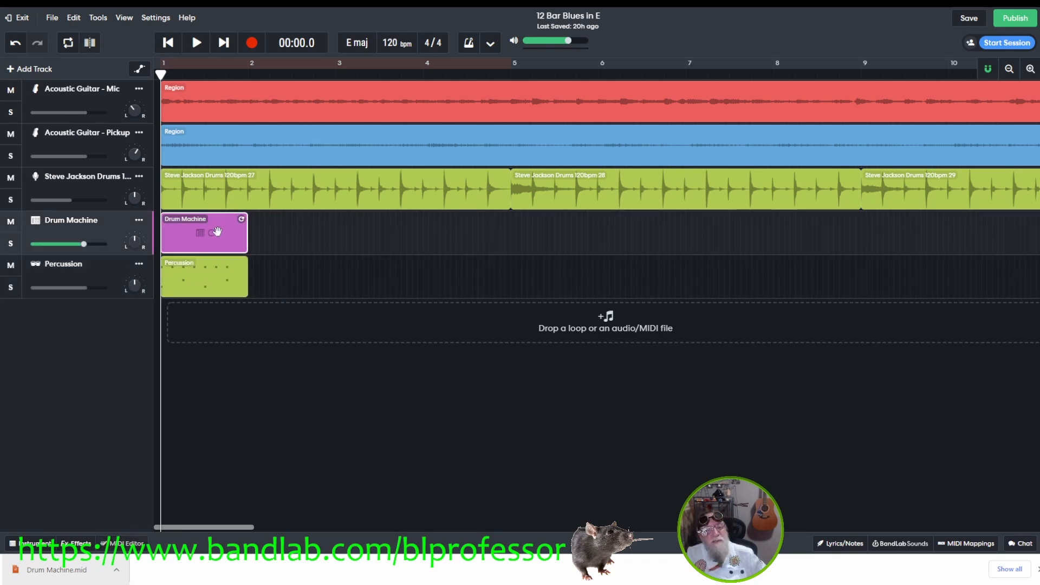
{"action": "left_click", "coordinate": [204, 274]}
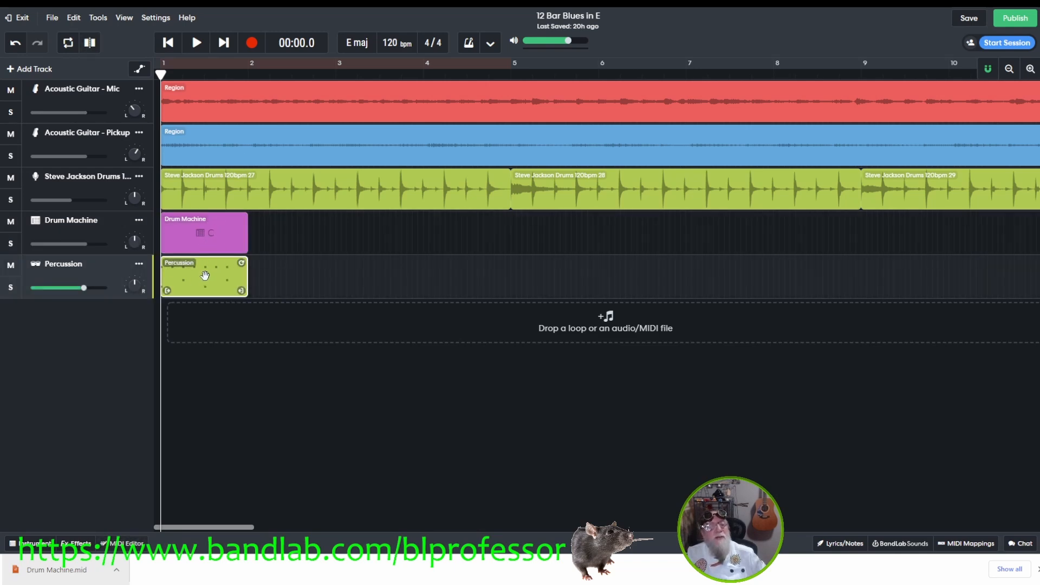
Mute the Drum Machine and audio drum loop tracks and play the first bar with the imported Percussion track.
{"action": "left_click", "coordinate": [11, 288]}
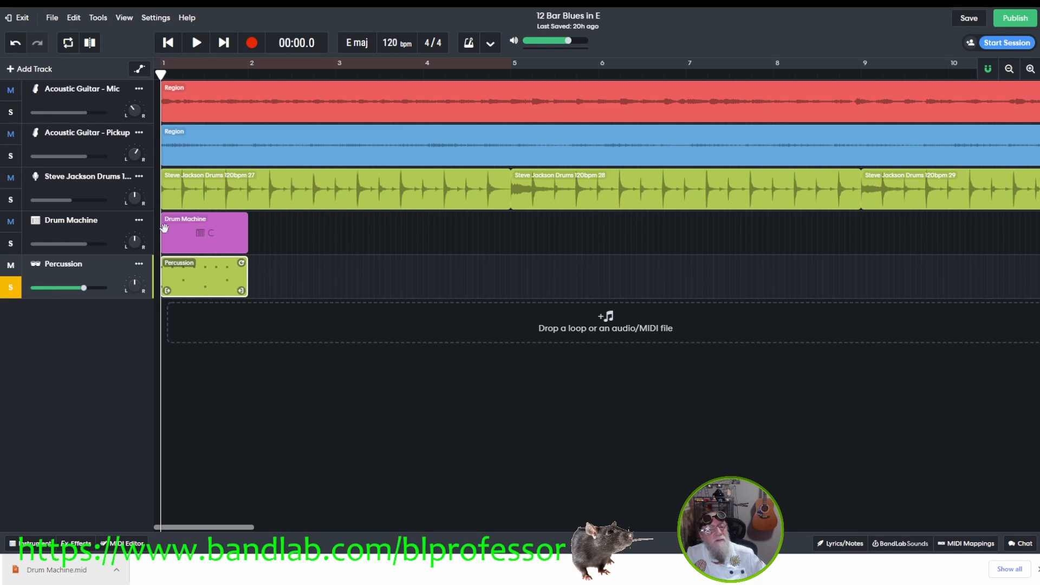
{"action": "left_click", "coordinate": [11, 289]}
{"action": "left_click", "coordinate": [11, 221]}
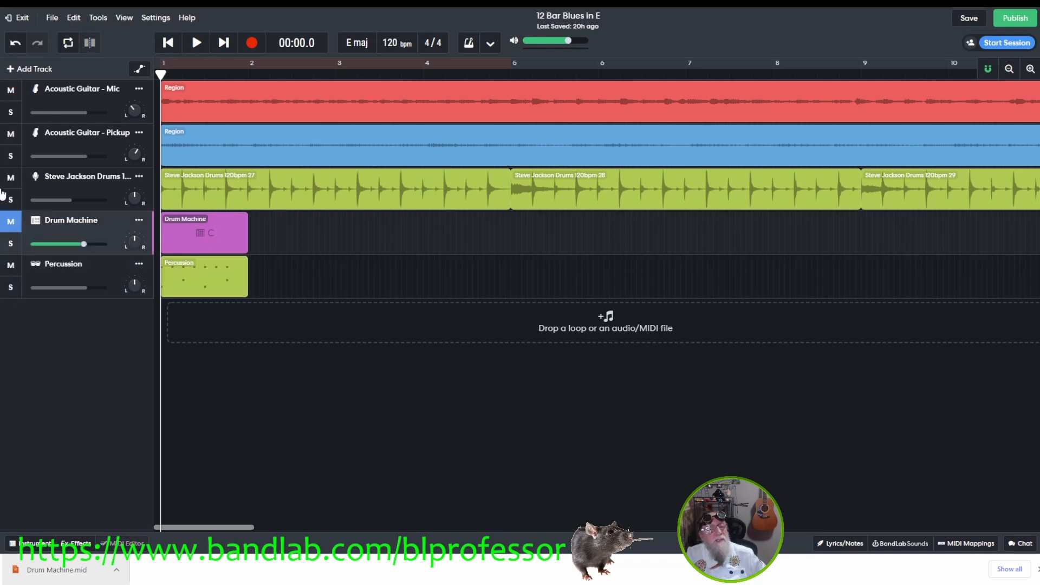
{"action": "left_click", "coordinate": [10, 178]}
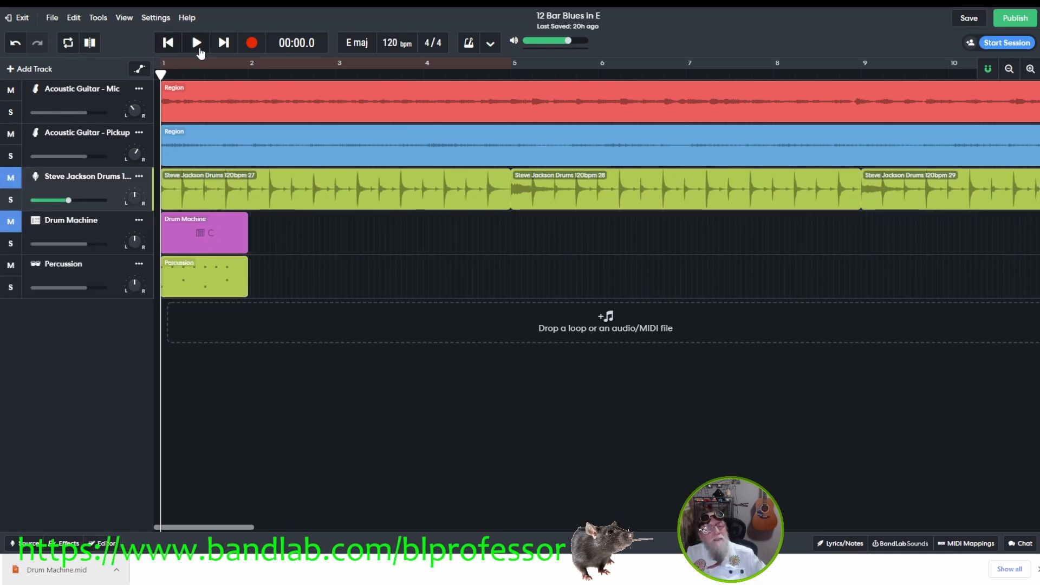
{"action": "left_click", "coordinate": [196, 43]}
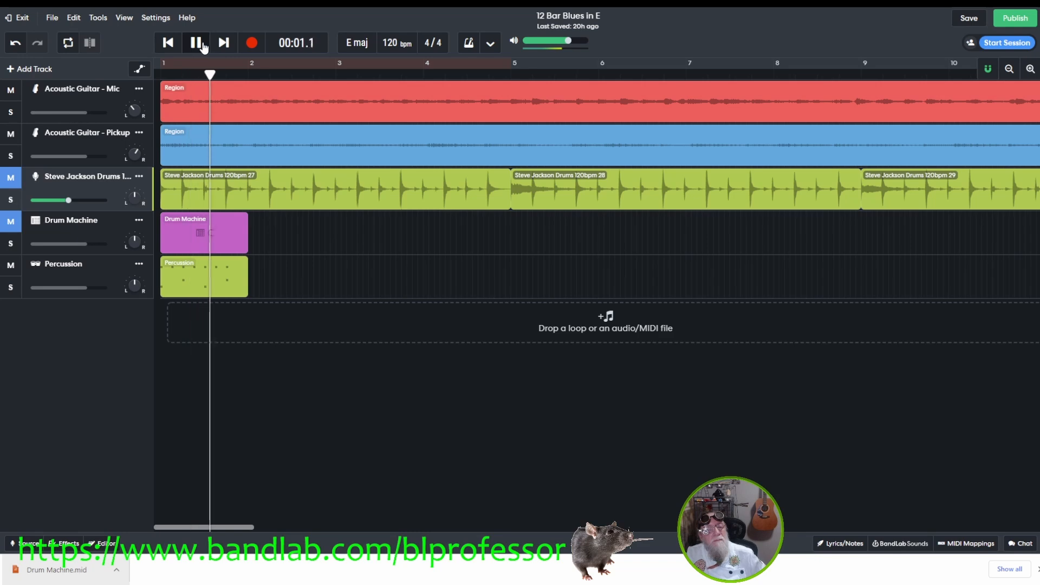
{"action": "left_click", "coordinate": [203, 47]}
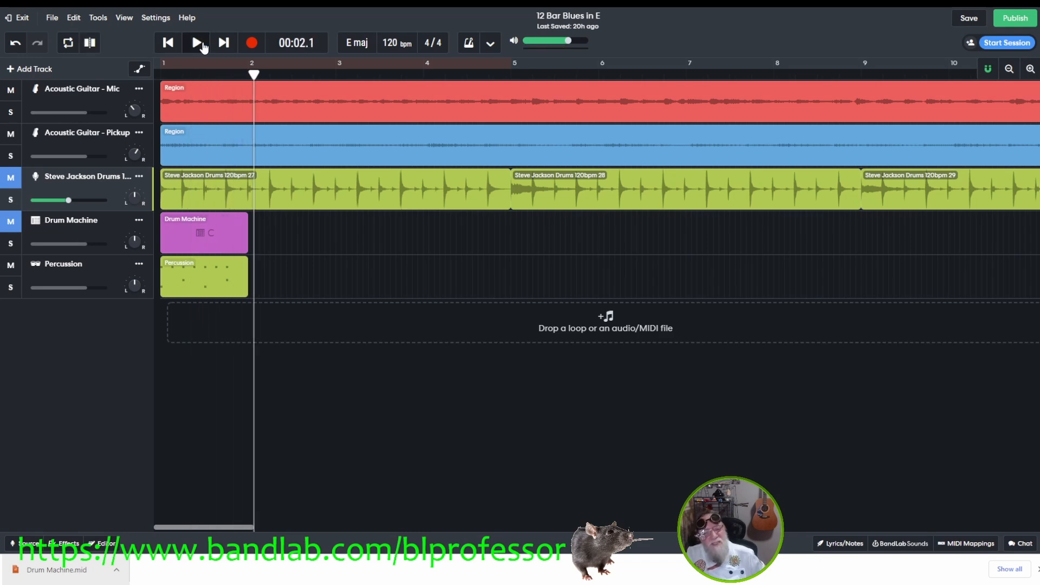
Open the imported Percussion track's notes in the MIDI editor and bring the first bar into close view.
{"action": "left_click", "coordinate": [26, 545]}
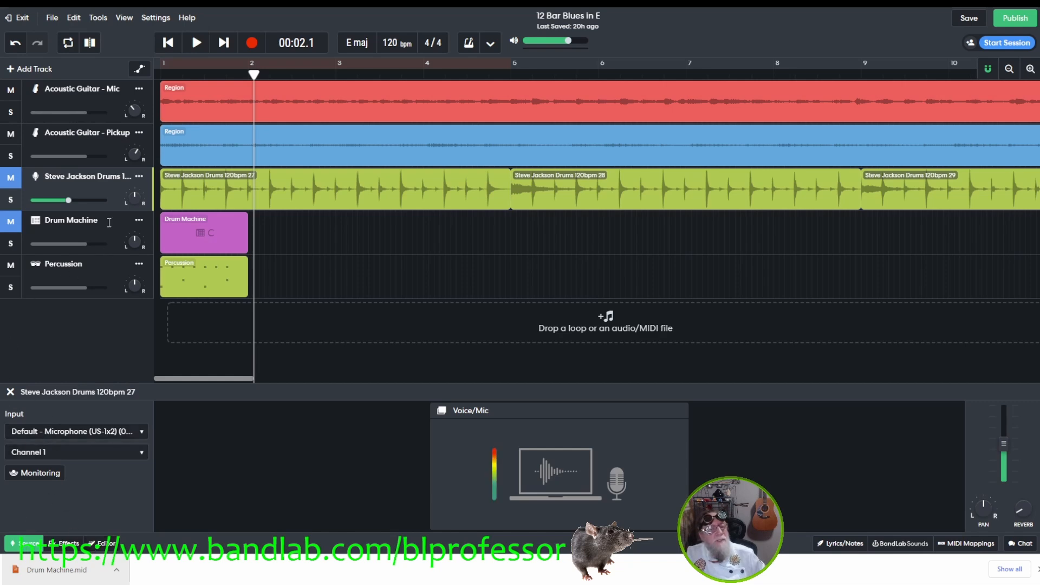
{"action": "left_click", "coordinate": [97, 280]}
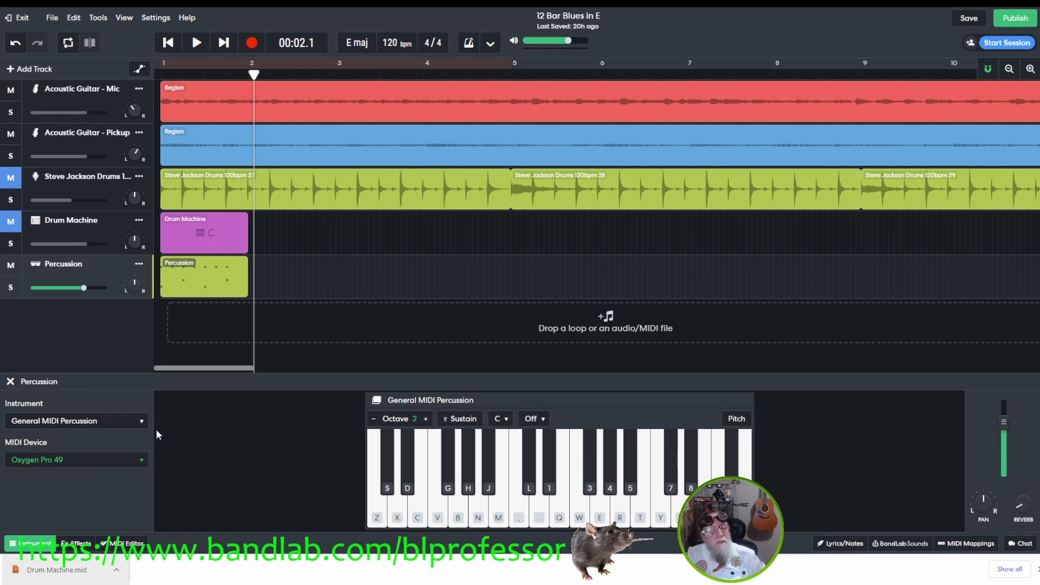
{"action": "left_click", "coordinate": [130, 544]}
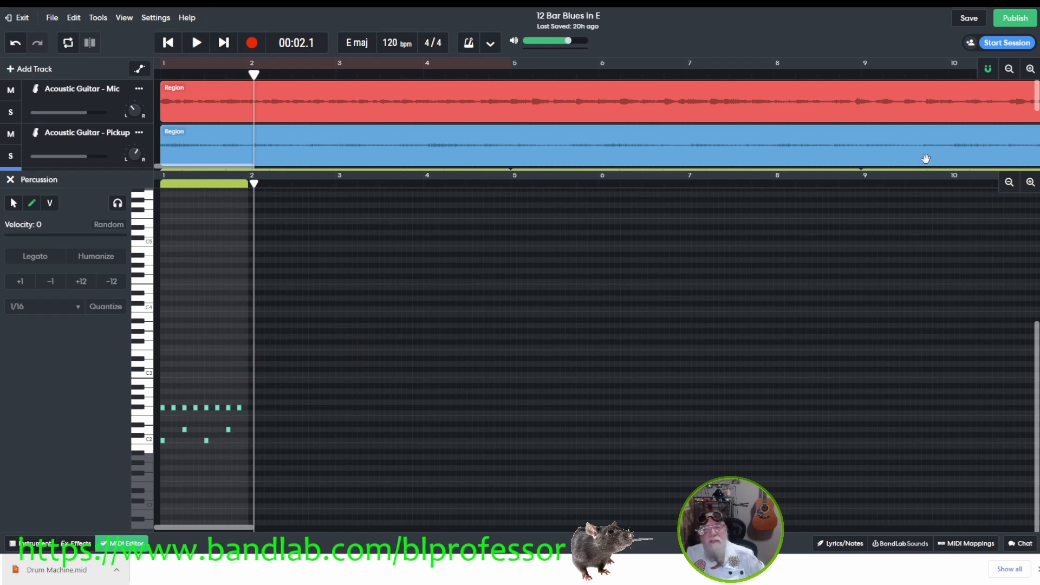
{"action": "left_click", "coordinate": [1030, 183]}
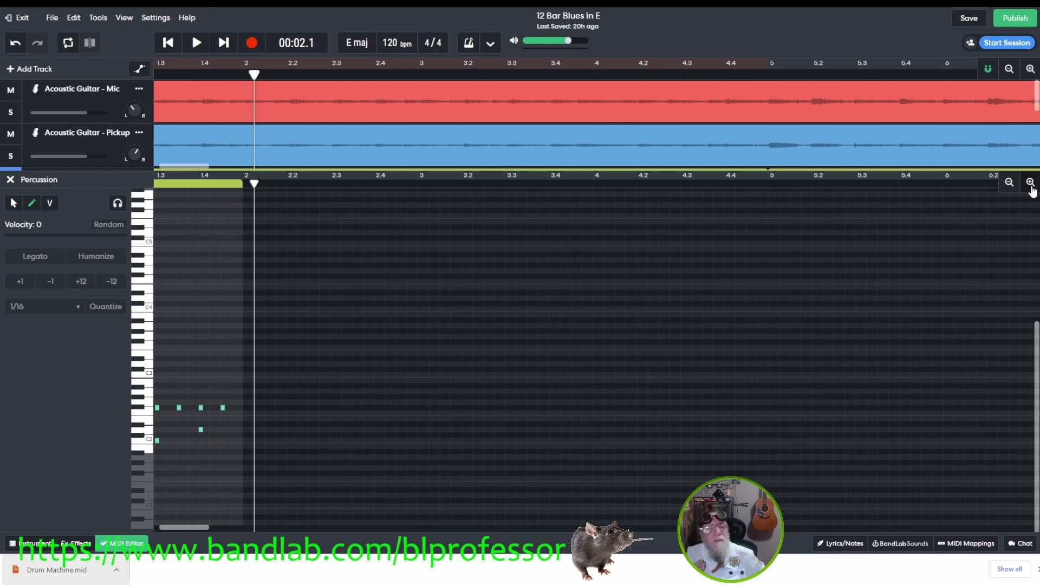
{"action": "left_click", "coordinate": [1032, 187]}
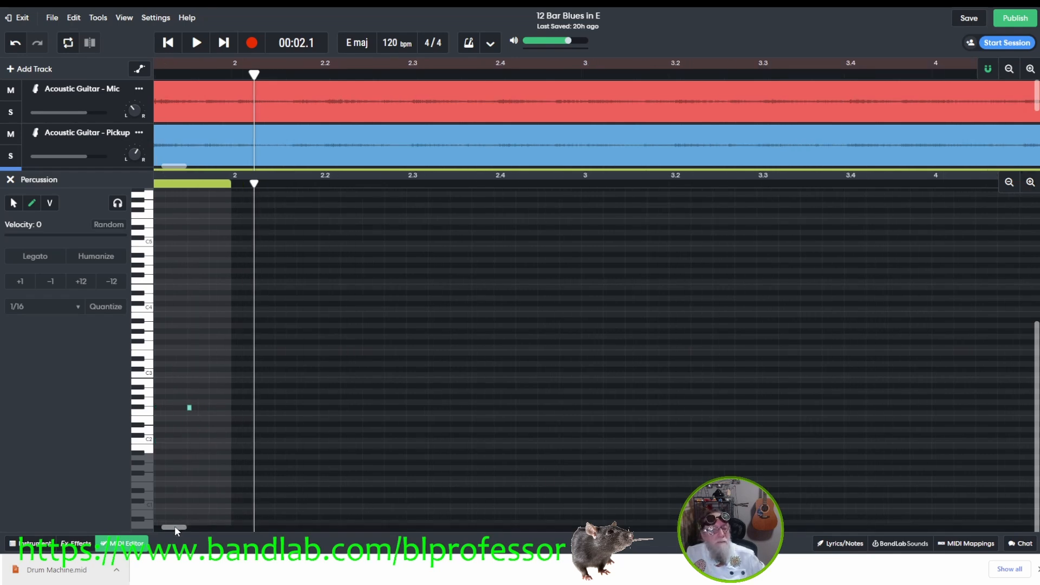
{"action": "left_click_drag", "start_coordinate": [175, 528], "coordinate": [165, 528]}
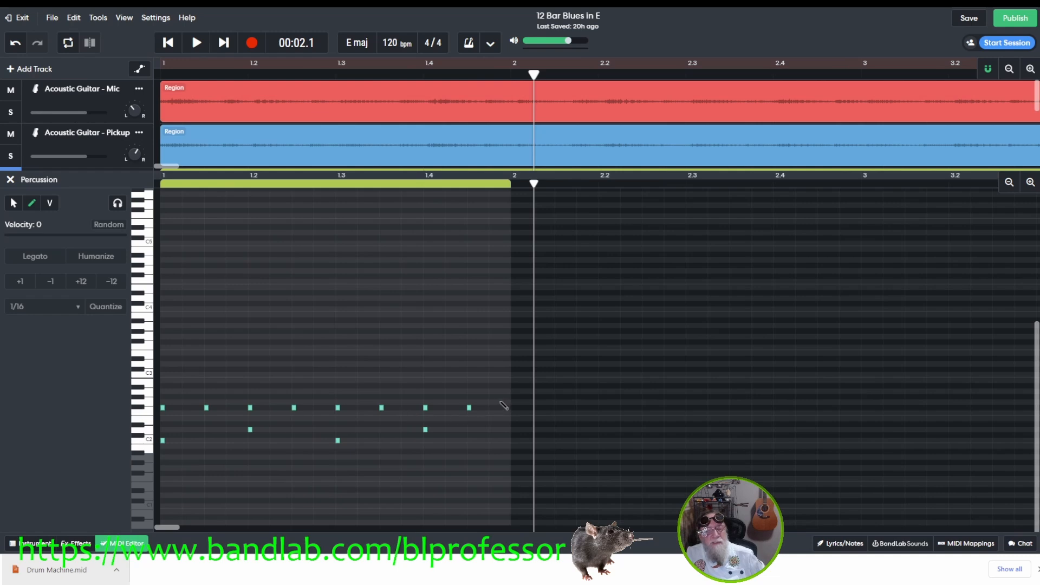
Unmute the audio drum loop and Drum Machine tracks, and reopen the Percussion region in the MIDI editor.
{"action": "left_click", "coordinate": [10, 179]}
{"action": "left_click", "coordinate": [17, 228]}
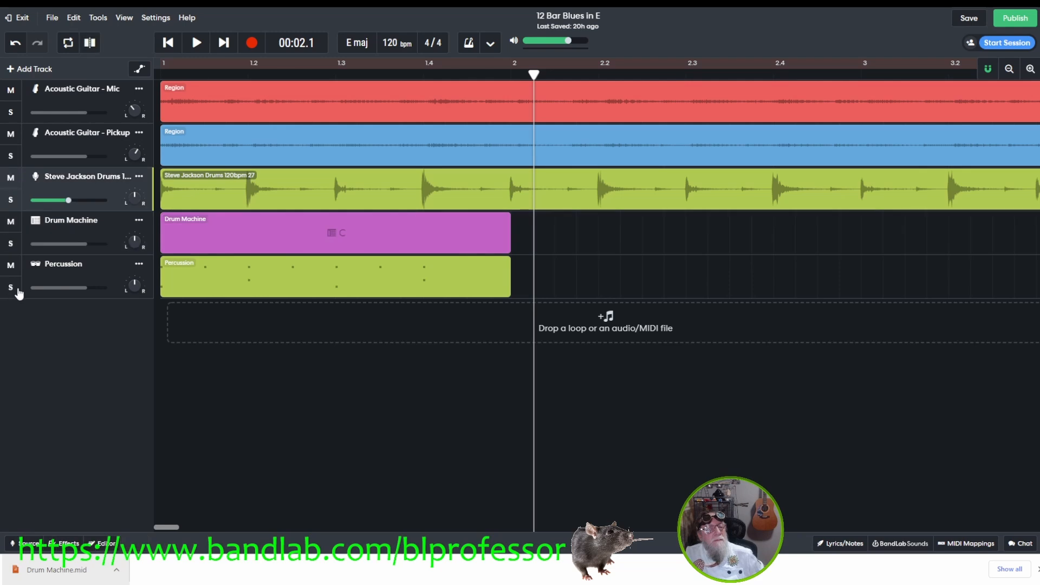
{"action": "double_click", "coordinate": [210, 273]}
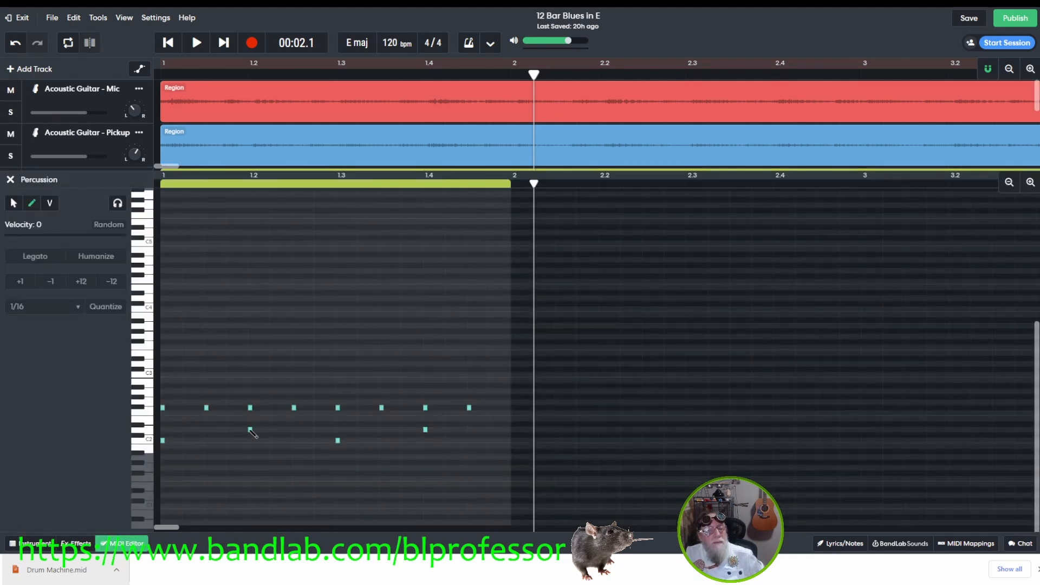
Solo the Percussion track from its MIDI editor and play the first bar from the start.
{"action": "left_click", "coordinate": [118, 203]}
{"action": "left_click", "coordinate": [119, 203]}
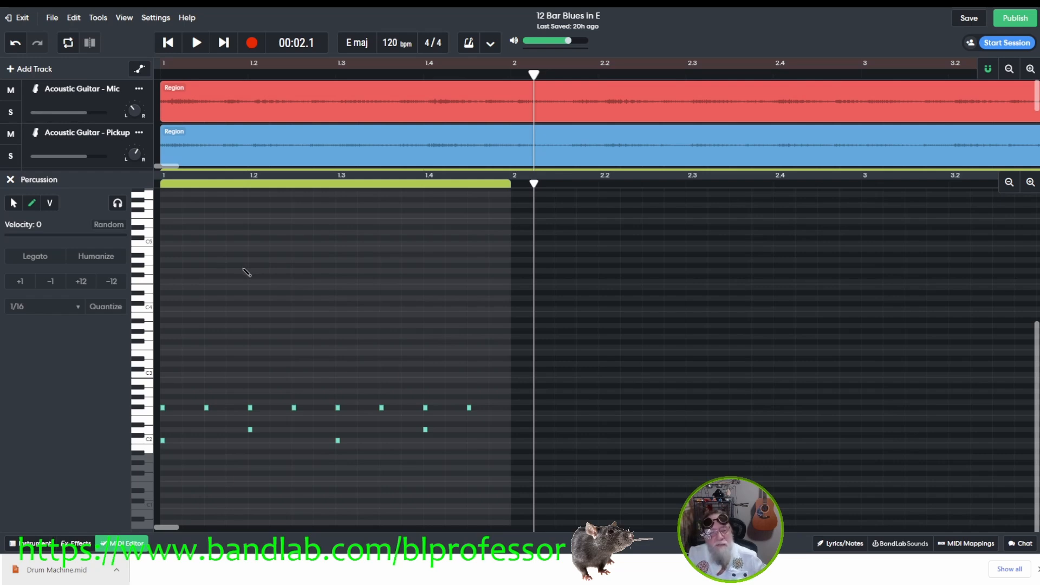
{"action": "left_click", "coordinate": [117, 207]}
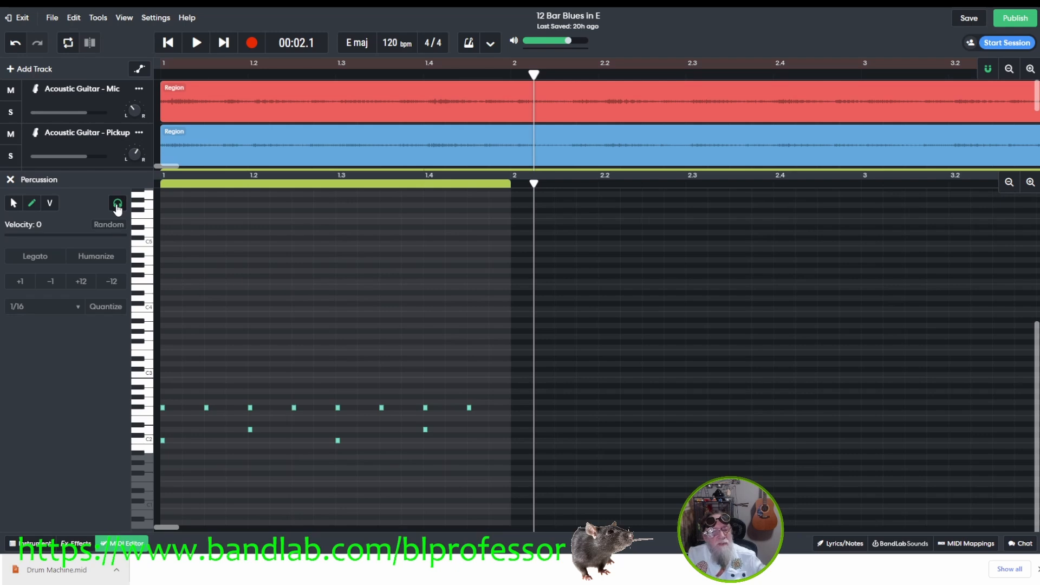
{"action": "left_click", "coordinate": [118, 207]}
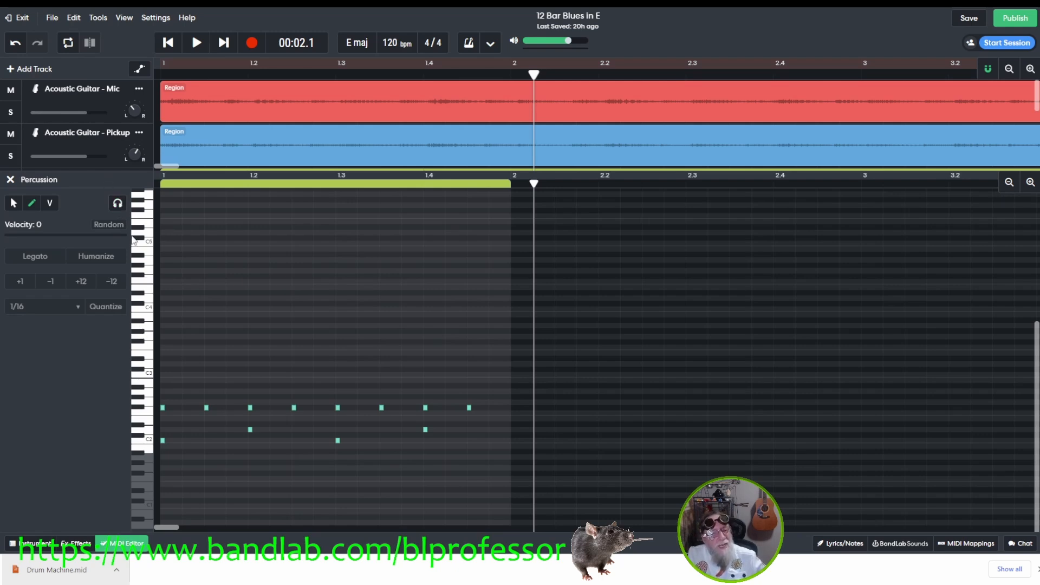
{"action": "left_click", "coordinate": [114, 204]}
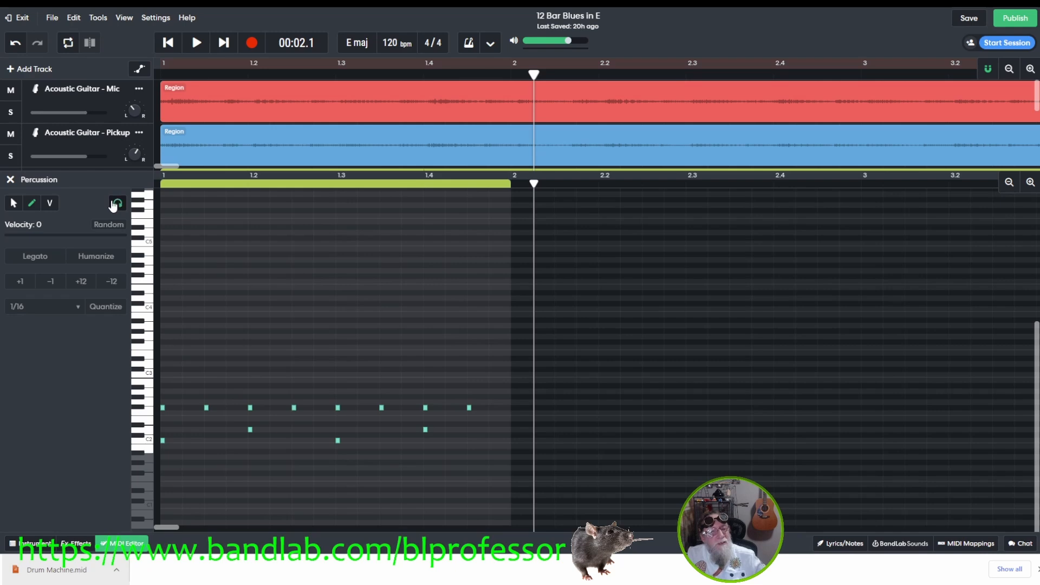
{"action": "left_click", "coordinate": [168, 43]}
{"action": "left_click", "coordinate": [194, 43]}
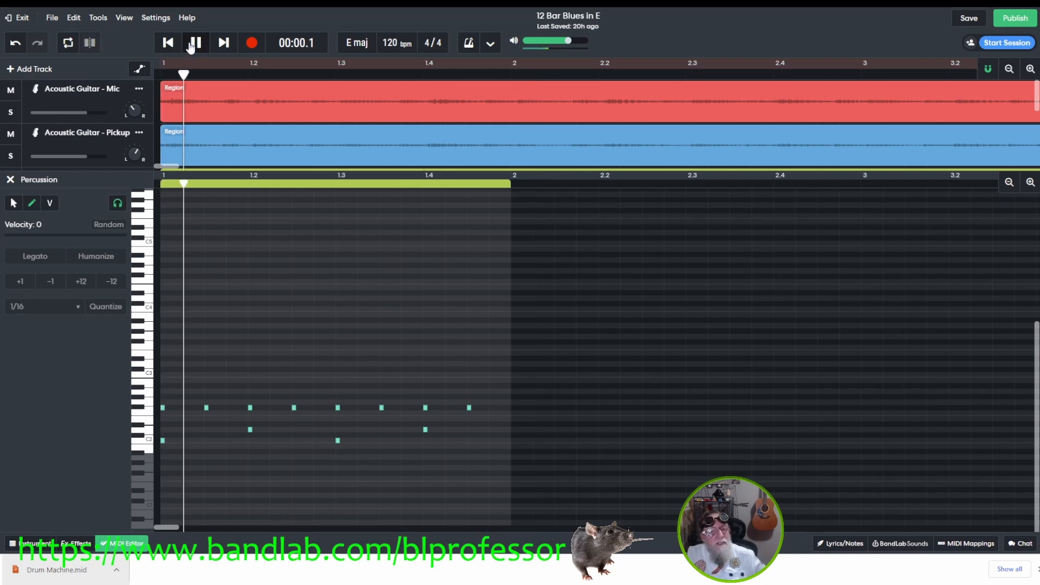
{"action": "left_click", "coordinate": [195, 44]}
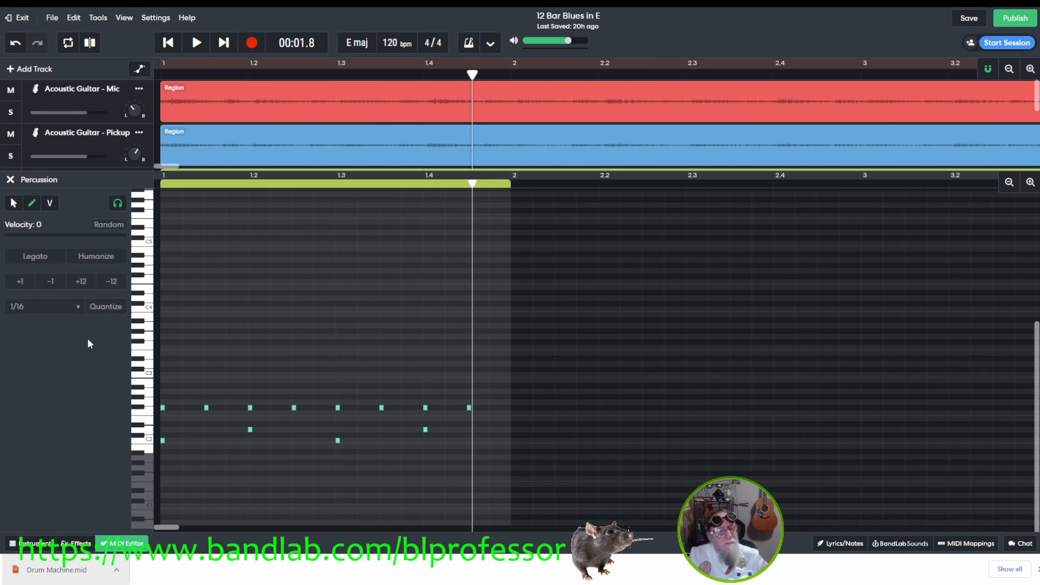
Change the Percussion track's instrument to the Blues drum kit.
{"action": "left_click", "coordinate": [30, 545]}
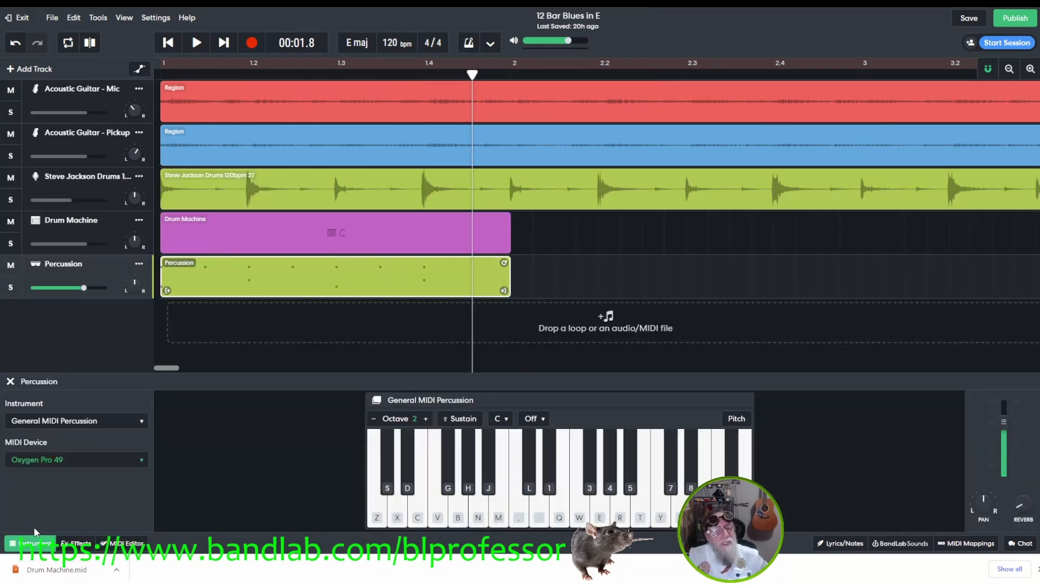
{"action": "left_click", "coordinate": [54, 425]}
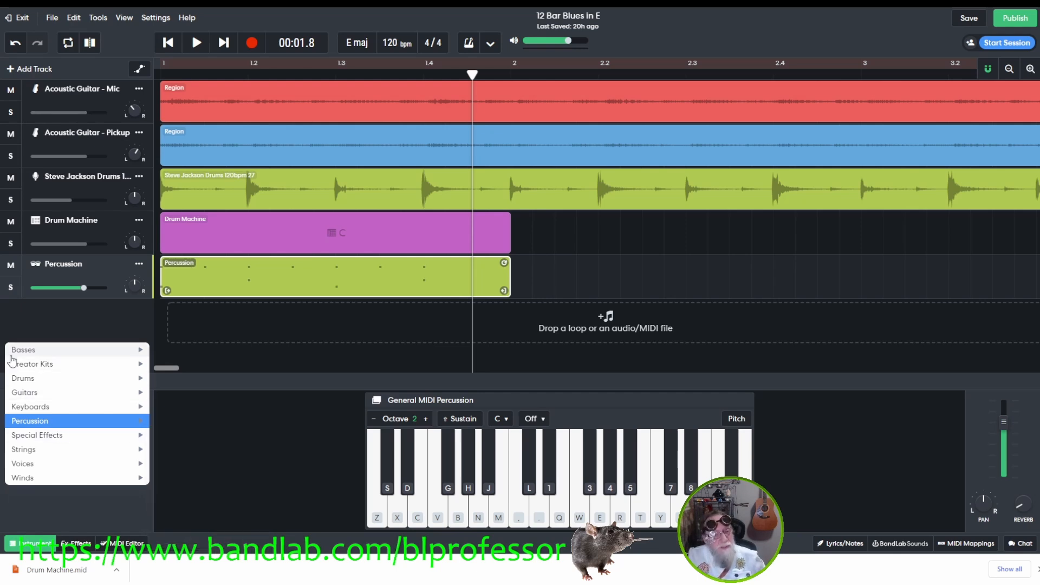
{"action": "mouse_move", "coordinate": [43, 366]}
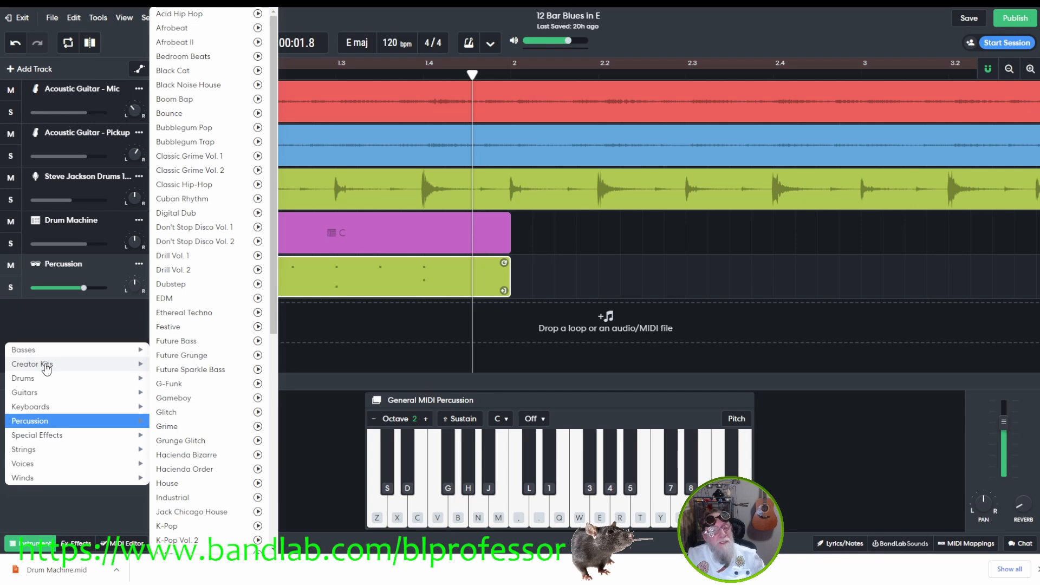
{"action": "mouse_move", "coordinate": [36, 383]}
{"action": "mouse_move", "coordinate": [186, 382]}
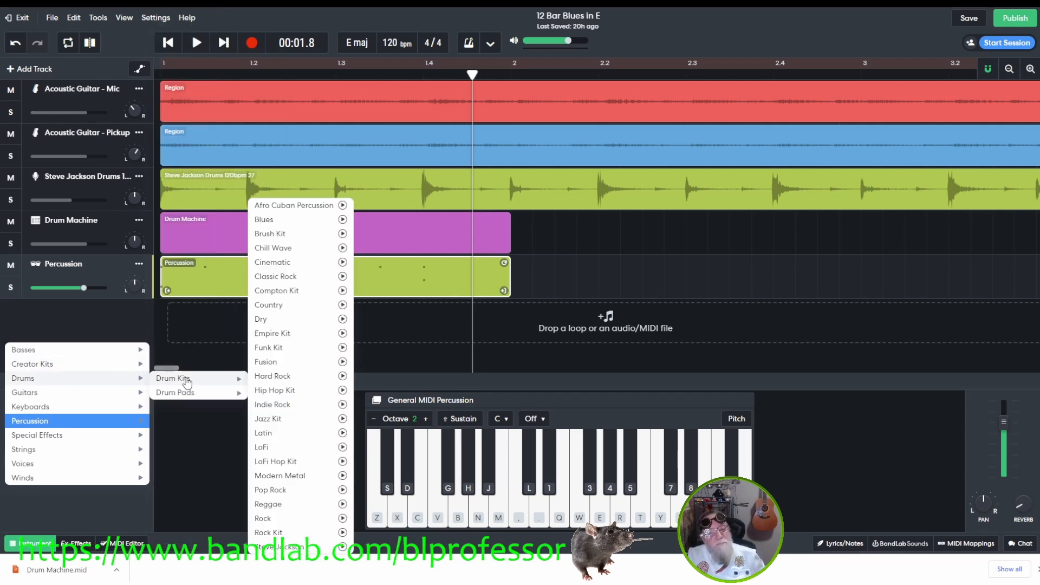
{"action": "left_click", "coordinate": [264, 219]}
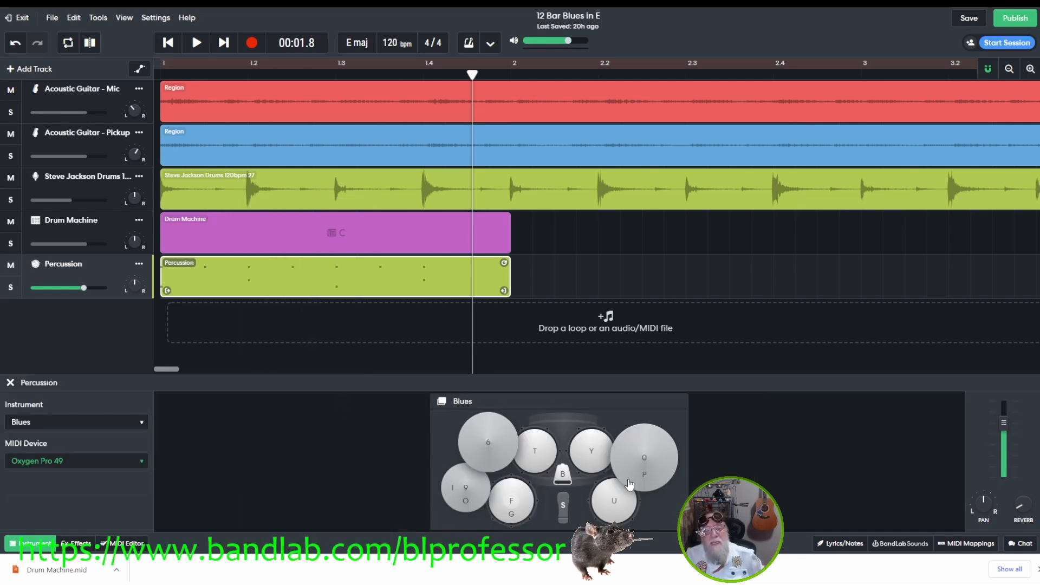
Audition several drums, a cymbal and the pedal of the Blues kit.
{"action": "left_click", "coordinate": [661, 467]}
{"action": "left_click", "coordinate": [591, 456]}
{"action": "left_click", "coordinate": [565, 481]}
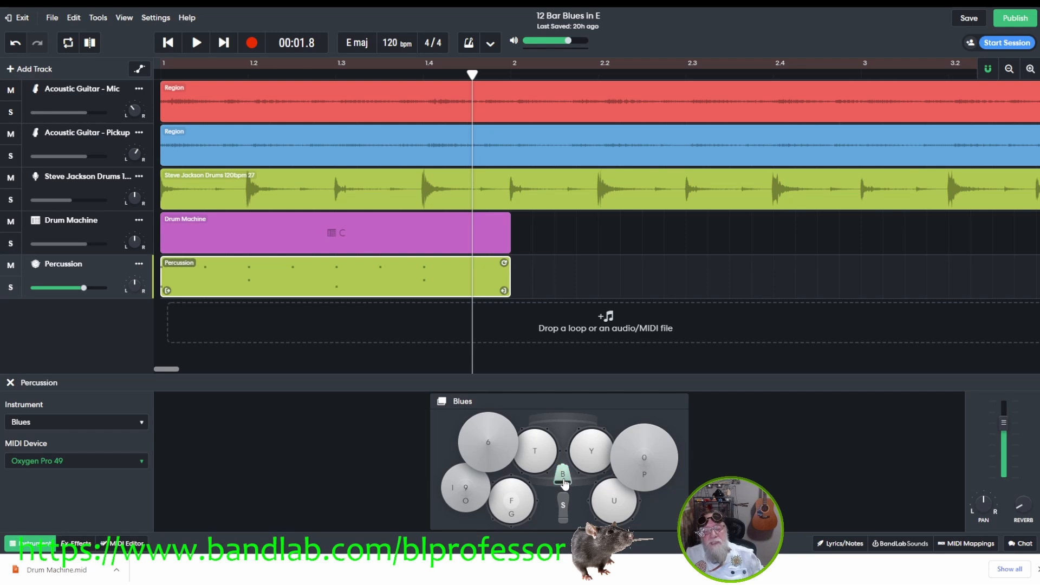
{"action": "left_click", "coordinate": [559, 515]}
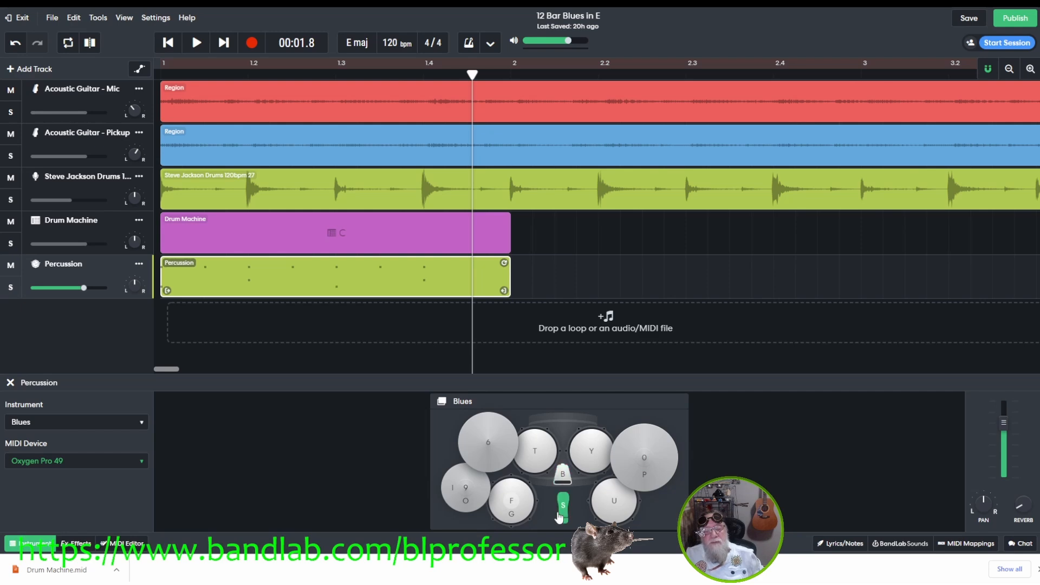
Show the Percussion notes in the MIDI editor in selection mode and move the playhead past the region to 00:02.8.
{"action": "left_click", "coordinate": [129, 546]}
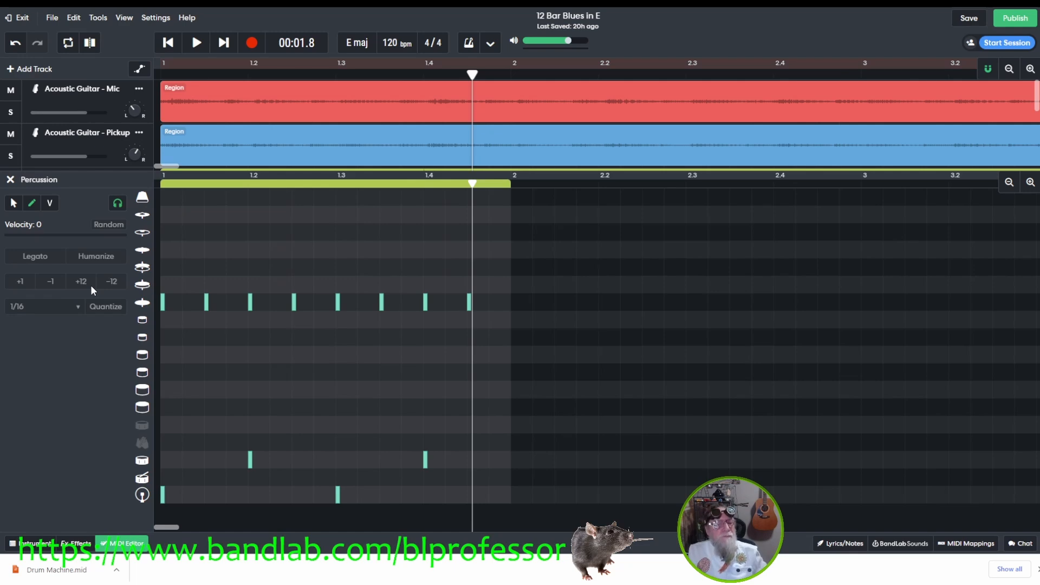
{"action": "left_click", "coordinate": [13, 206]}
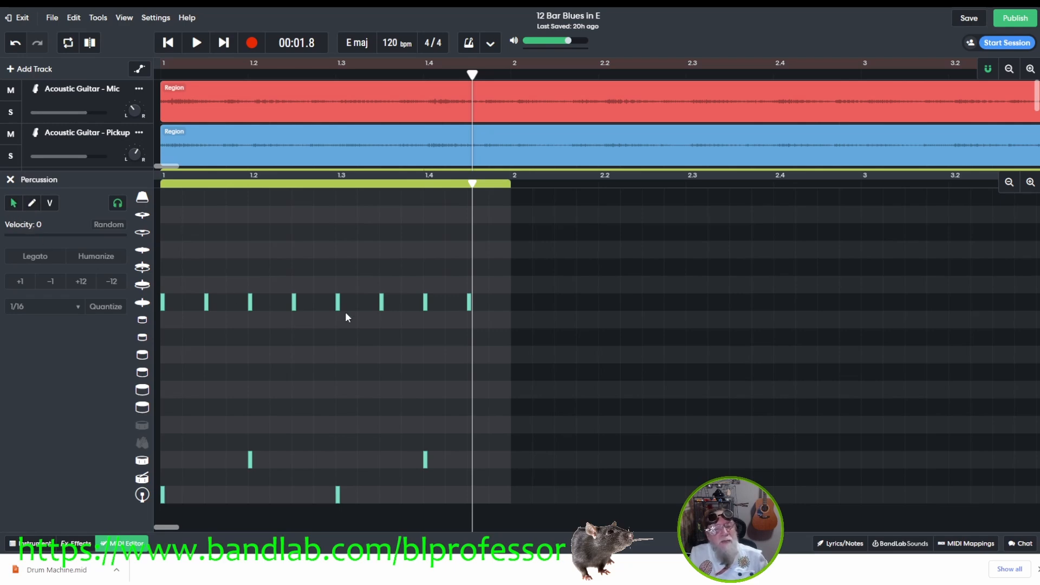
{"action": "left_click", "coordinate": [468, 304]}
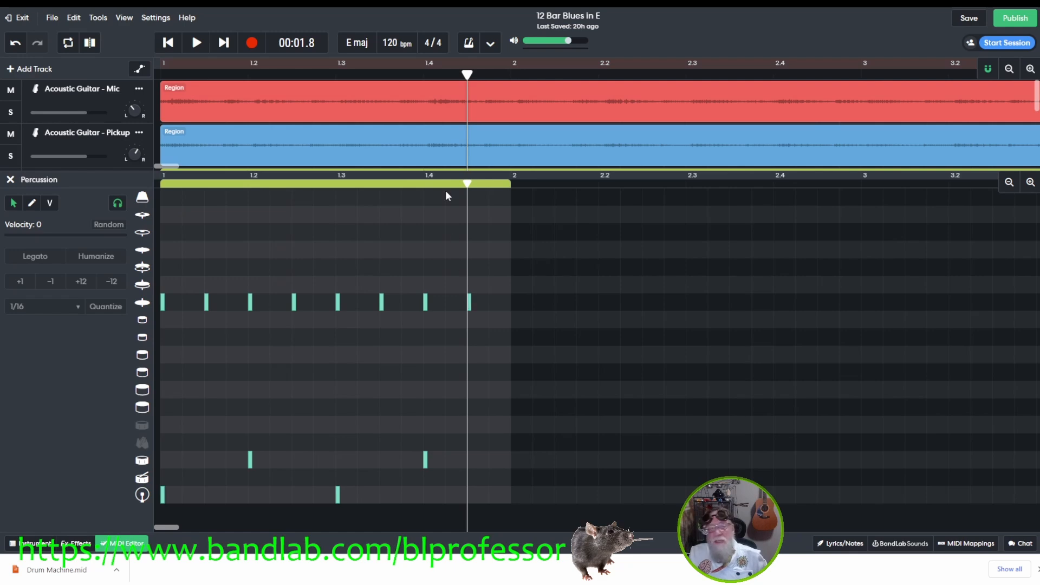
{"action": "left_click_drag", "start_coordinate": [468, 75], "coordinate": [616, 123]}
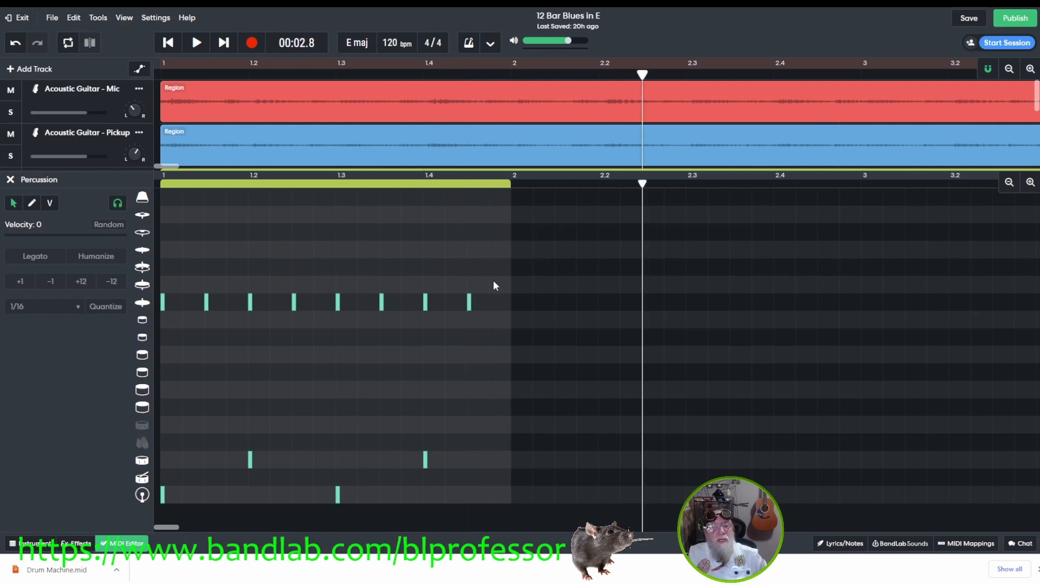
Select individual hi-hat notes in the second half of the bar to examine them, and clear the selection.
{"action": "left_click", "coordinate": [469, 303]}
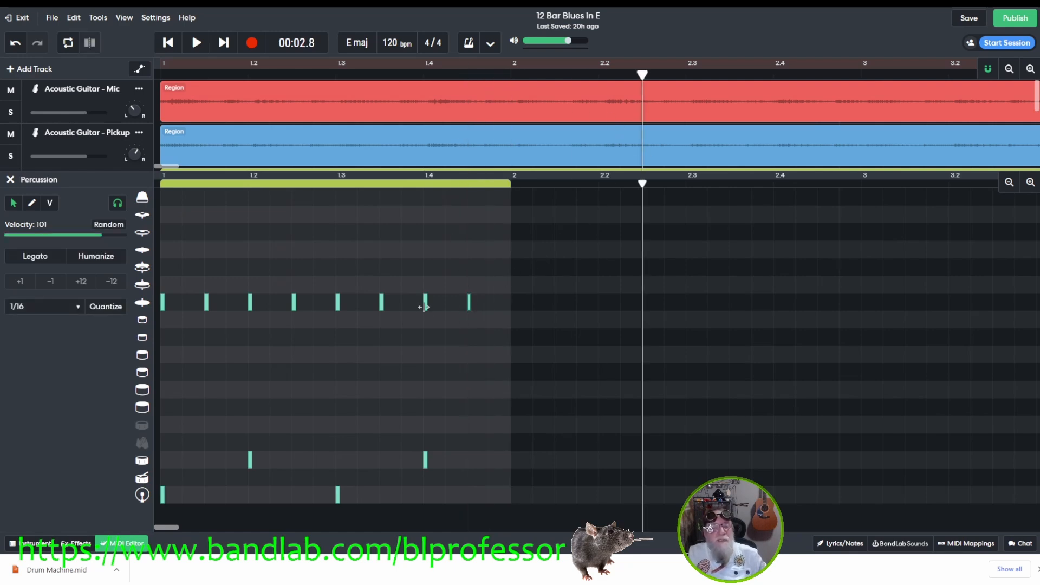
{"action": "left_click", "coordinate": [378, 304]}
{"action": "left_click", "coordinate": [383, 304]}
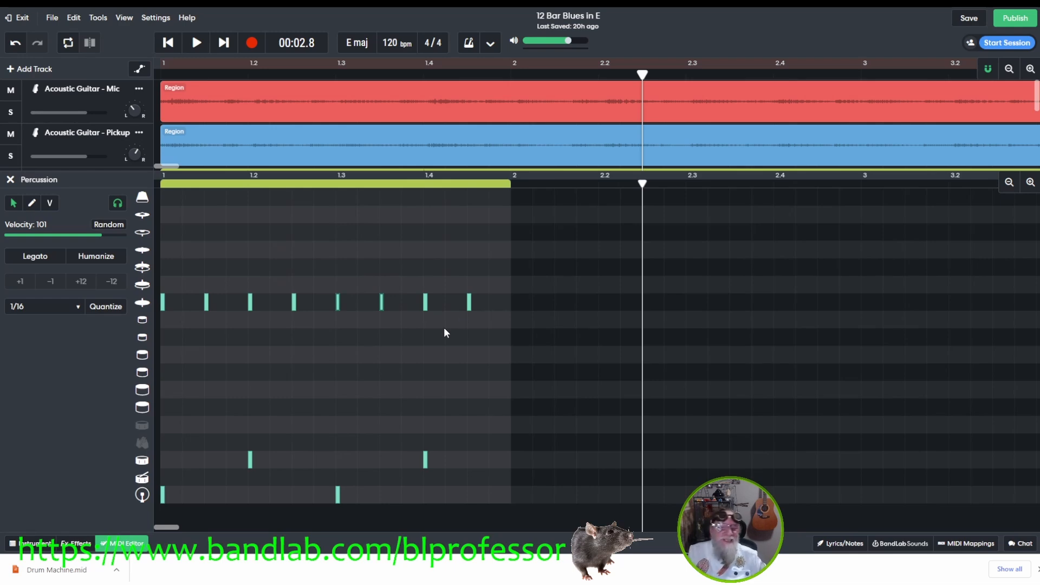
{"action": "left_click", "coordinate": [453, 342]}
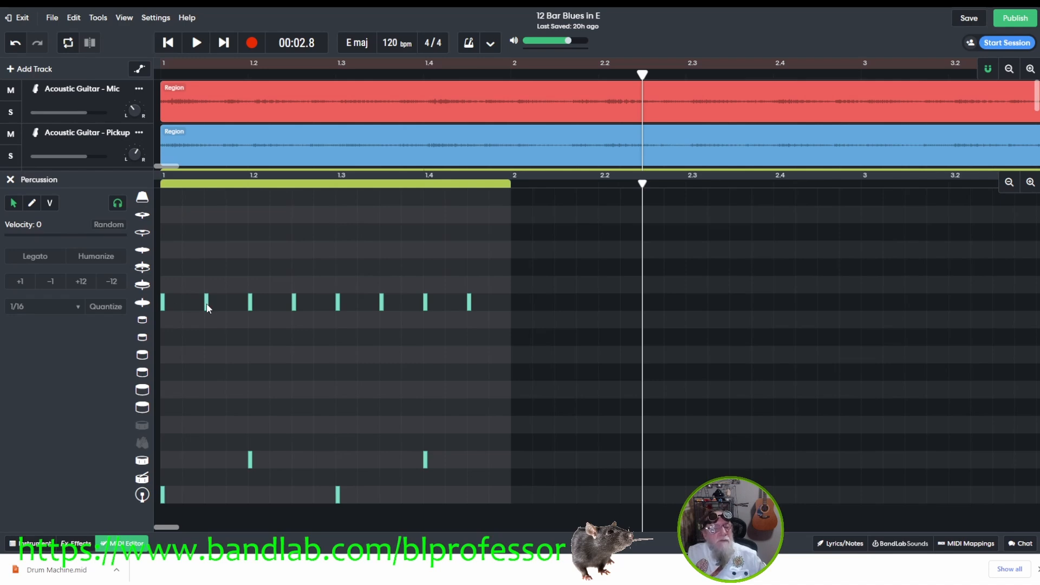
Delete the second hi-hat note in the bar and undo the deletion.
{"action": "mouse_move", "coordinate": [206, 302]}
{"action": "left_mouse_down"}
{"action": "mouse_move", "coordinate": [222, 402]}
{"action": "mouse_move", "coordinate": [318, 395]}
{"action": "mouse_move", "coordinate": [204, 301]}
{"action": "mouse_move", "coordinate": [204, 310]}
{"action": "left_mouse_up"}
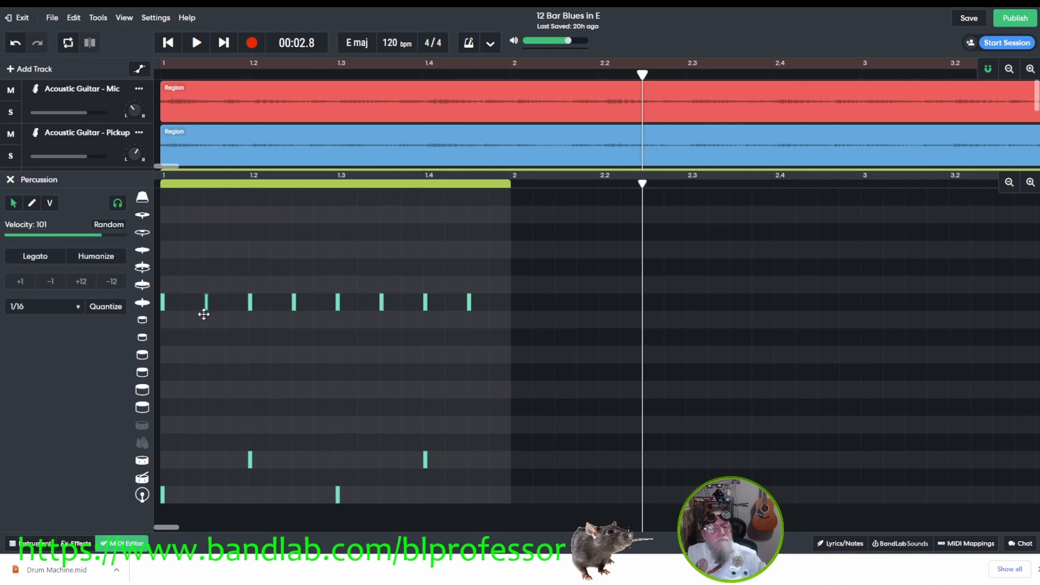
{"action": "key", "text": "Delete"}
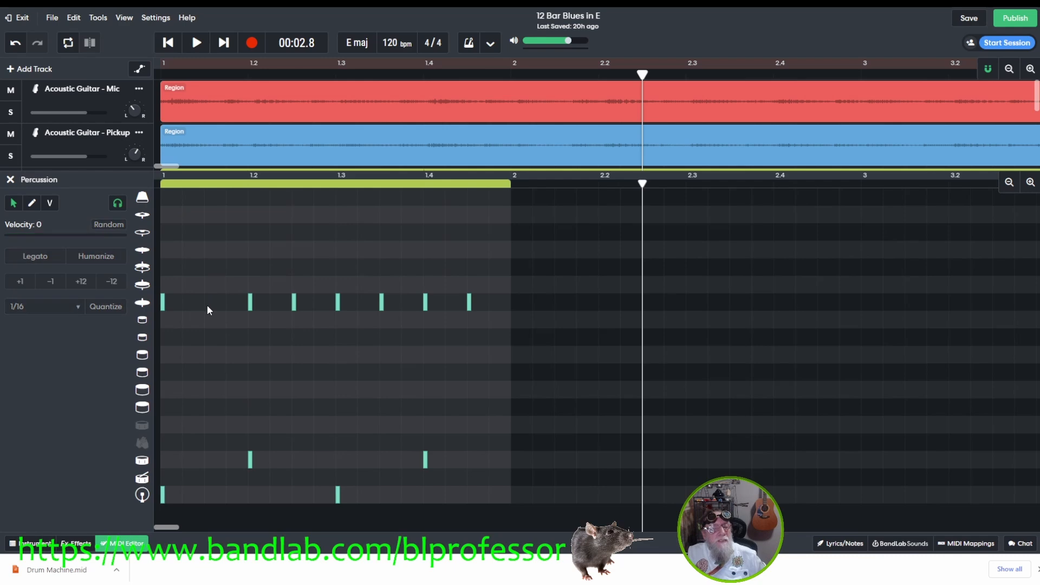
{"action": "key", "text": "ctrl+z"}
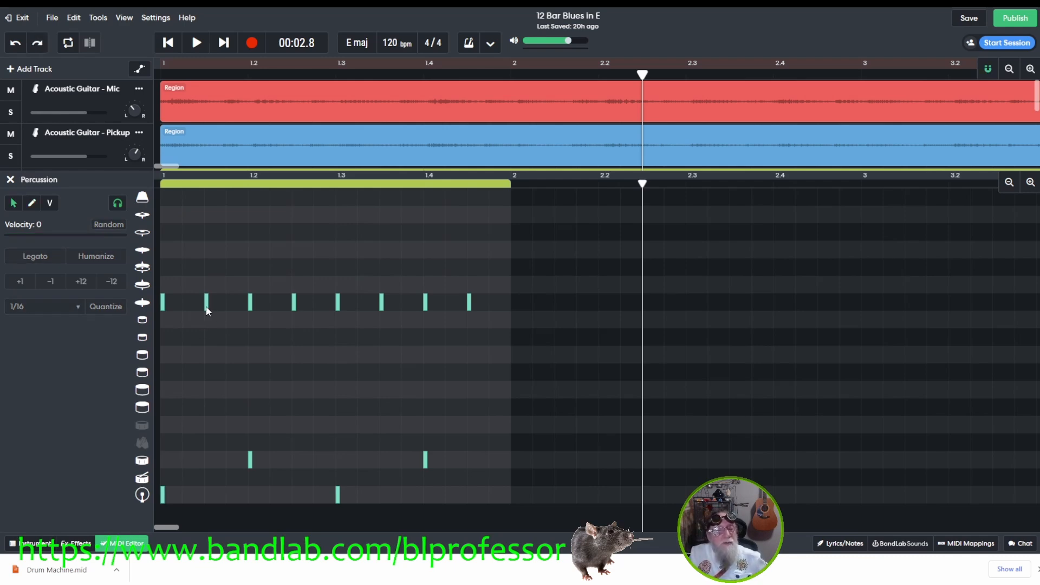
Replace the bar's second hi-hat note with a newly placed note at the same position.
{"action": "left_click", "coordinate": [209, 306]}
{"action": "key", "text": "Delete"}
{"action": "left_click", "coordinate": [208, 307]}
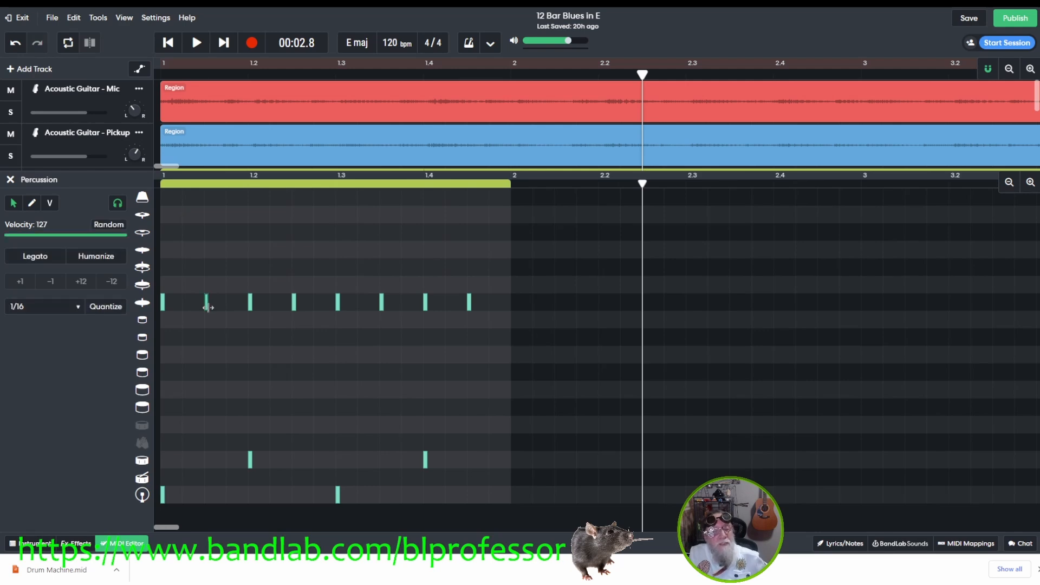
Try to shift the replaced hi-hat note slightly later and earlier than its grid position.
{"action": "mouse_move", "coordinate": [208, 307]}
{"action": "left_mouse_down"}
{"action": "mouse_move", "coordinate": [228, 310]}
{"action": "mouse_move", "coordinate": [213, 311]}
{"action": "left_mouse_up"}
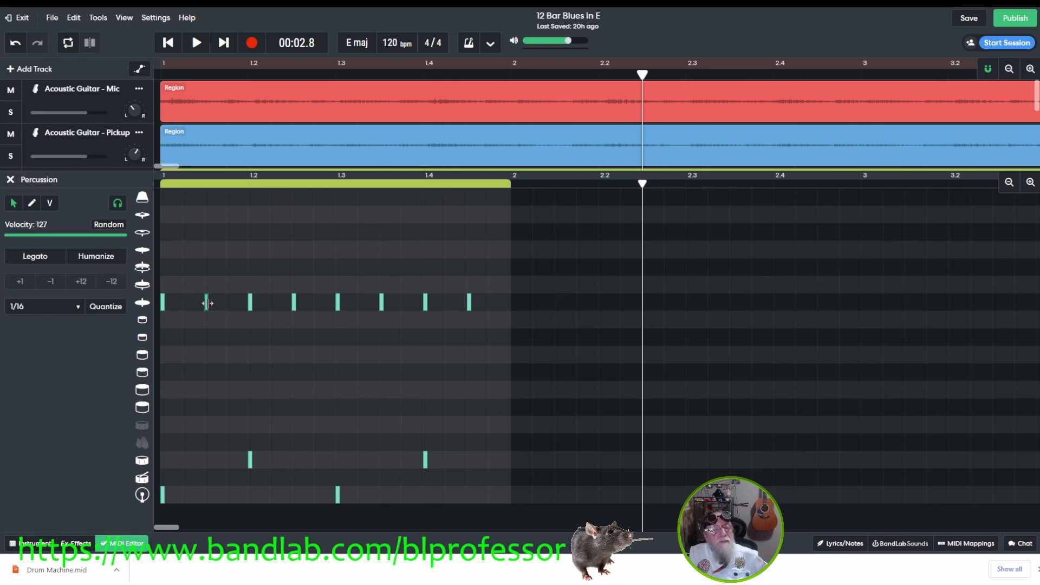
{"action": "mouse_move", "coordinate": [205, 303]}
{"action": "left_mouse_down"}
{"action": "mouse_move", "coordinate": [184, 304]}
{"action": "mouse_move", "coordinate": [199, 306]}
{"action": "left_mouse_up"}
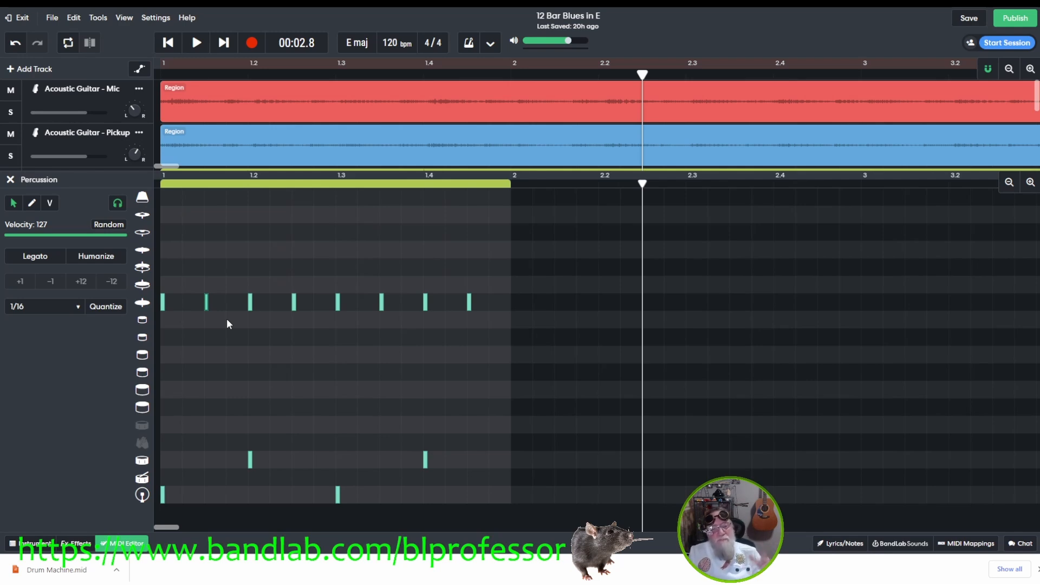
{"action": "mouse_move", "coordinate": [207, 302]}
{"action": "left_mouse_down"}
{"action": "mouse_move", "coordinate": [227, 302]}
{"action": "mouse_move", "coordinate": [211, 302]}
{"action": "left_mouse_up"}
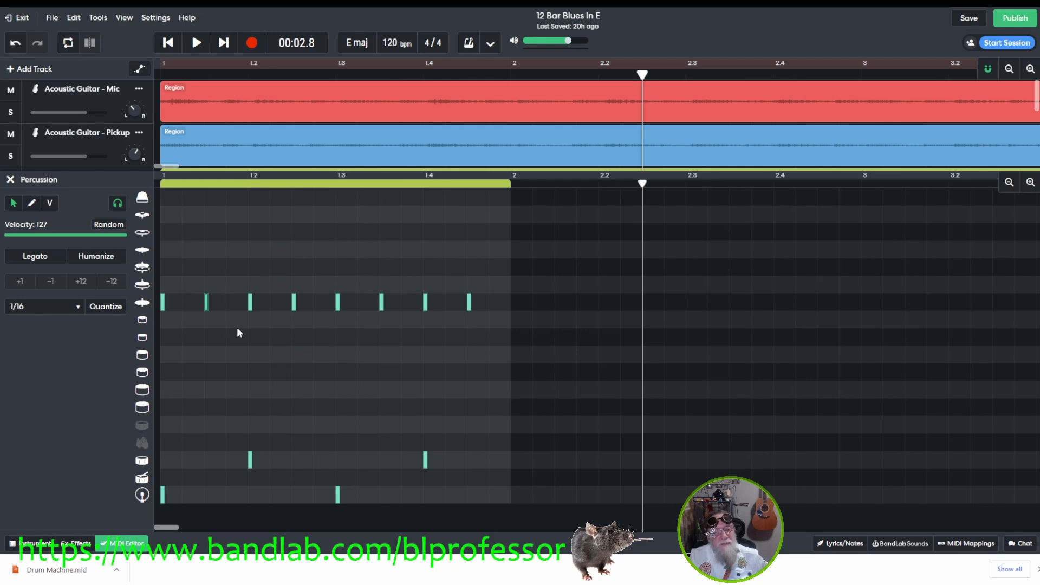
Draw four cymbal notes across the first two beats and a fifth note in the row directly beneath them.
{"action": "left_click", "coordinate": [32, 203]}
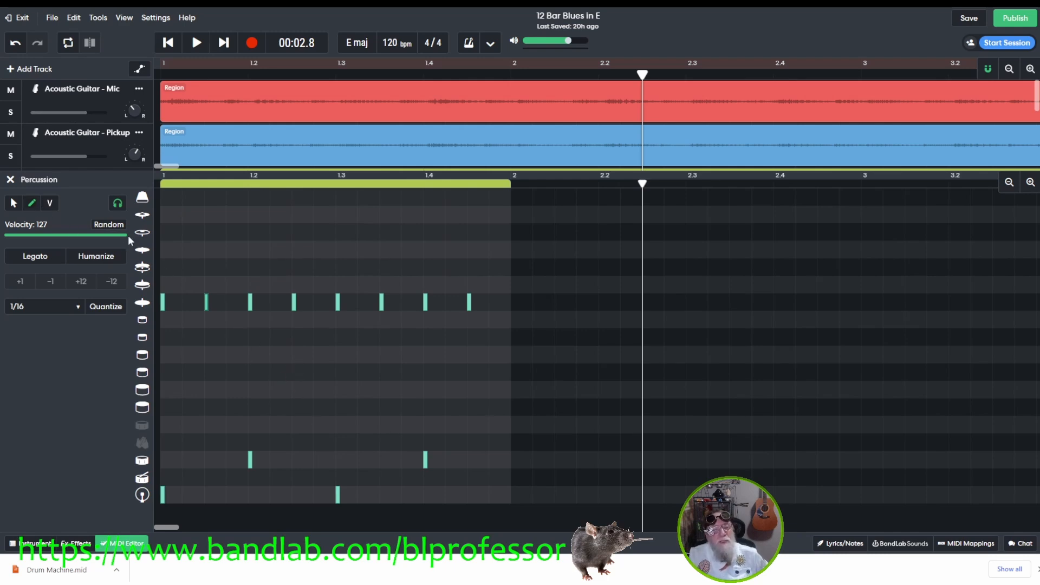
{"action": "double_click", "coordinate": [164, 233]}
{"action": "double_click", "coordinate": [206, 233]}
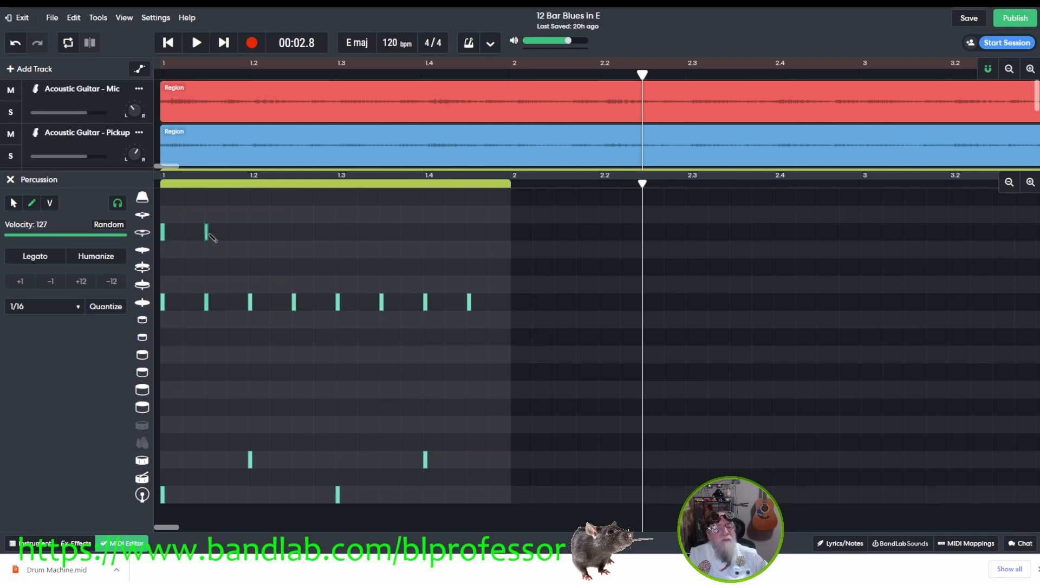
{"action": "double_click", "coordinate": [250, 233]}
{"action": "mouse_move", "coordinate": [251, 232]}
{"action": "left_mouse_down"}
{"action": "mouse_move", "coordinate": [274, 212]}
{"action": "mouse_move", "coordinate": [328, 232]}
{"action": "mouse_move", "coordinate": [252, 236]}
{"action": "left_mouse_up"}
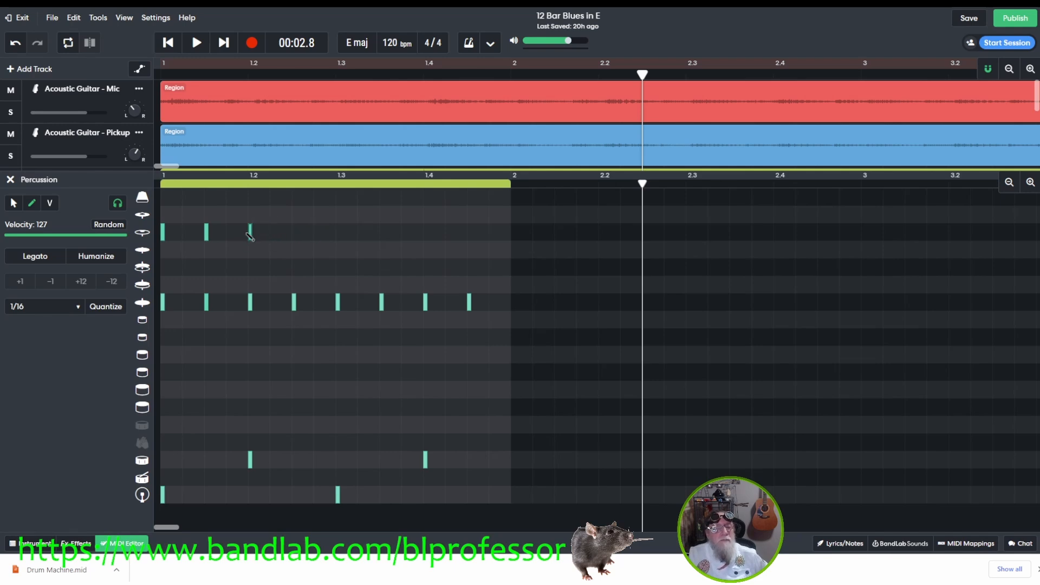
{"action": "left_click_drag", "start_coordinate": [251, 233], "coordinate": [273, 233]}
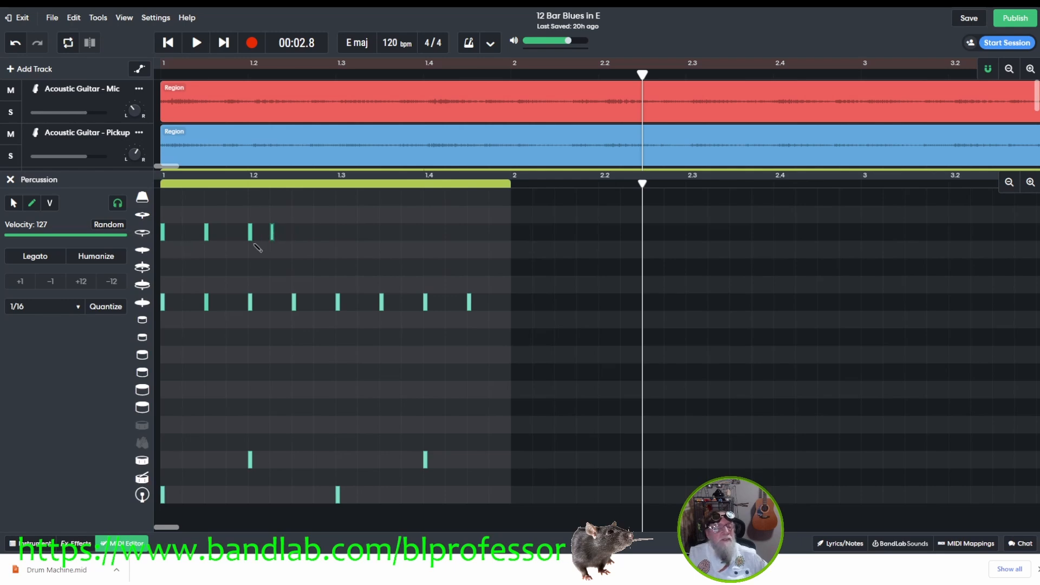
{"action": "left_click", "coordinate": [302, 250]}
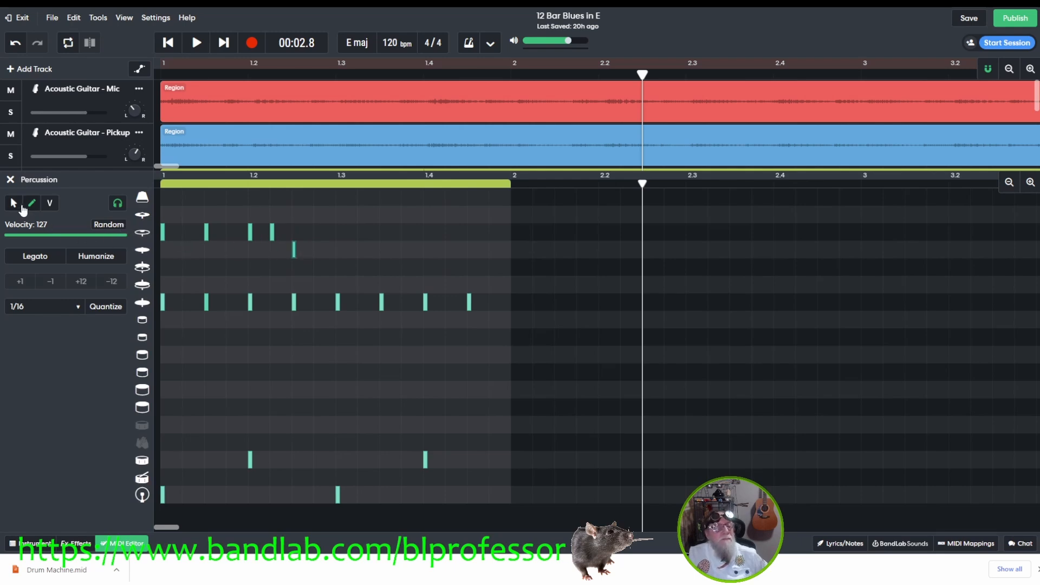
Delete all the newly drawn notes above the hi-hat row.
{"action": "left_click", "coordinate": [16, 204]}
{"action": "mouse_move", "coordinate": [347, 270]}
{"action": "left_mouse_down"}
{"action": "mouse_move", "coordinate": [251, 269]}
{"action": "mouse_move", "coordinate": [135, 204]}
{"action": "left_mouse_up"}
{"action": "key", "text": "Delete"}
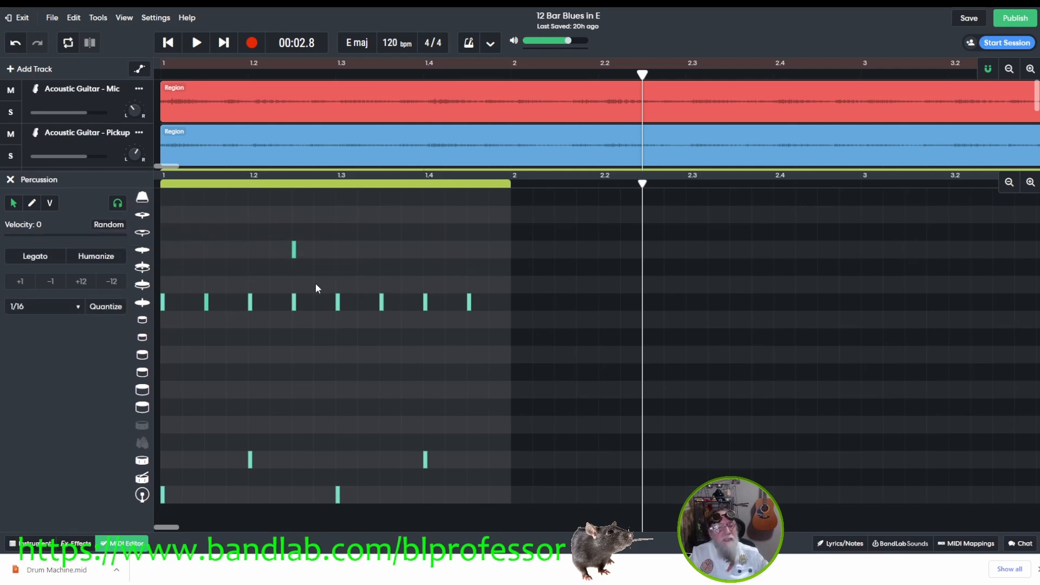
{"action": "left_click_drag", "start_coordinate": [336, 265], "coordinate": [254, 222]}
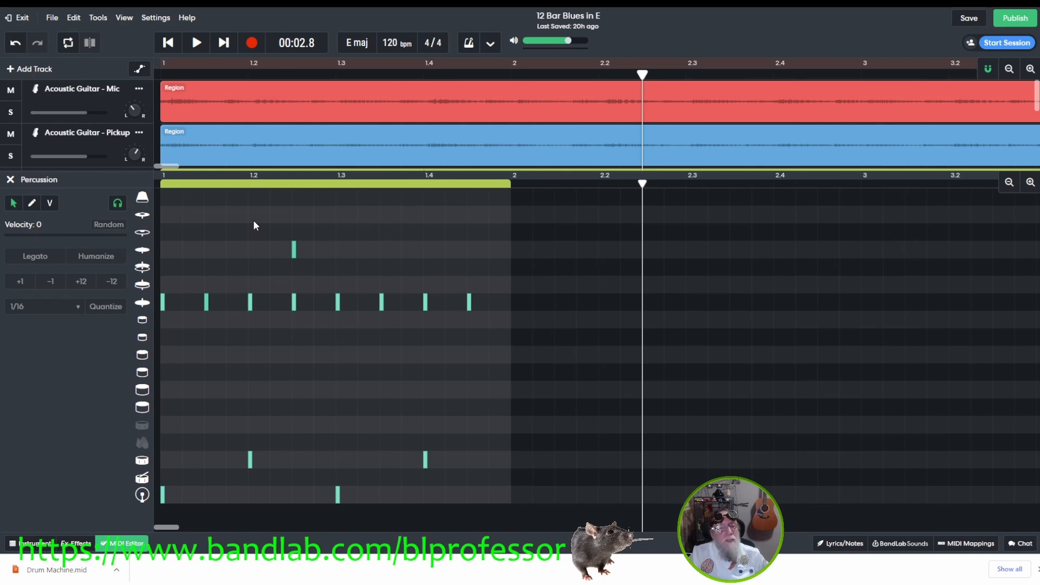
{"action": "left_click", "coordinate": [294, 249]}
{"action": "key", "text": "Delete"}
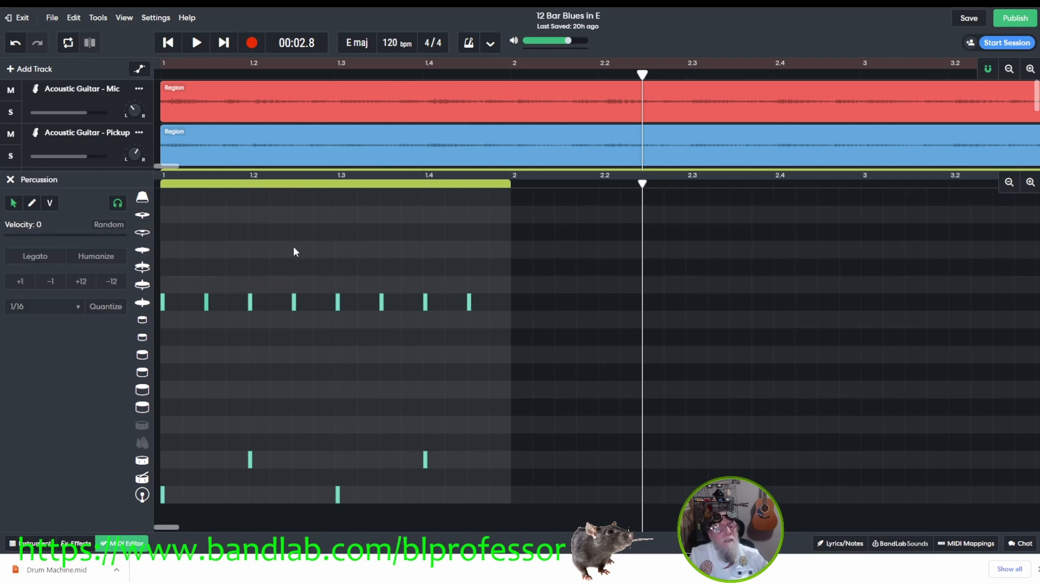
Select individual hi-hat notes across the bar to examine their velocities.
{"action": "left_click", "coordinate": [50, 205]}
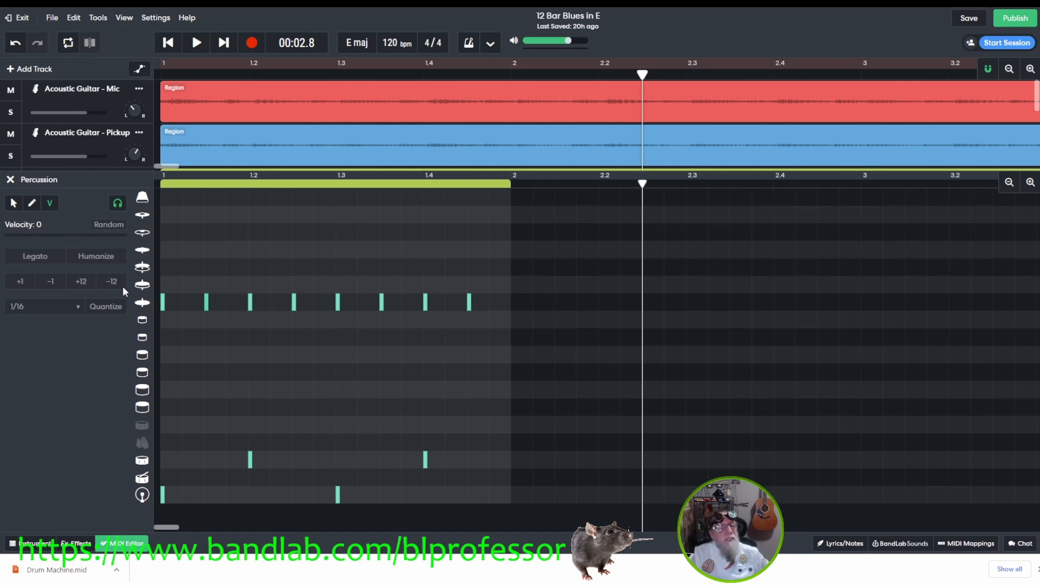
{"action": "left_click", "coordinate": [11, 203]}
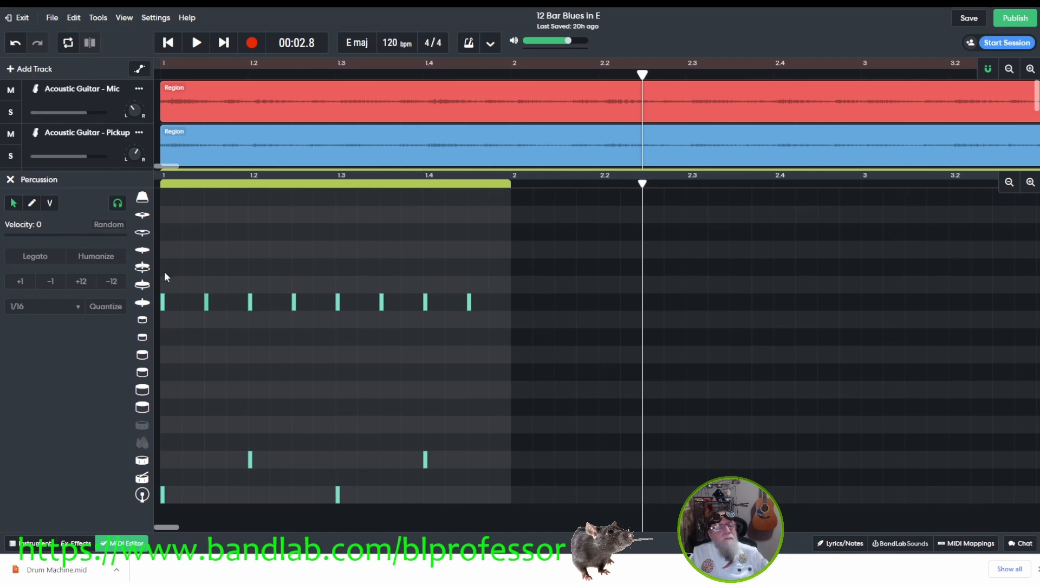
{"action": "left_click", "coordinate": [250, 302]}
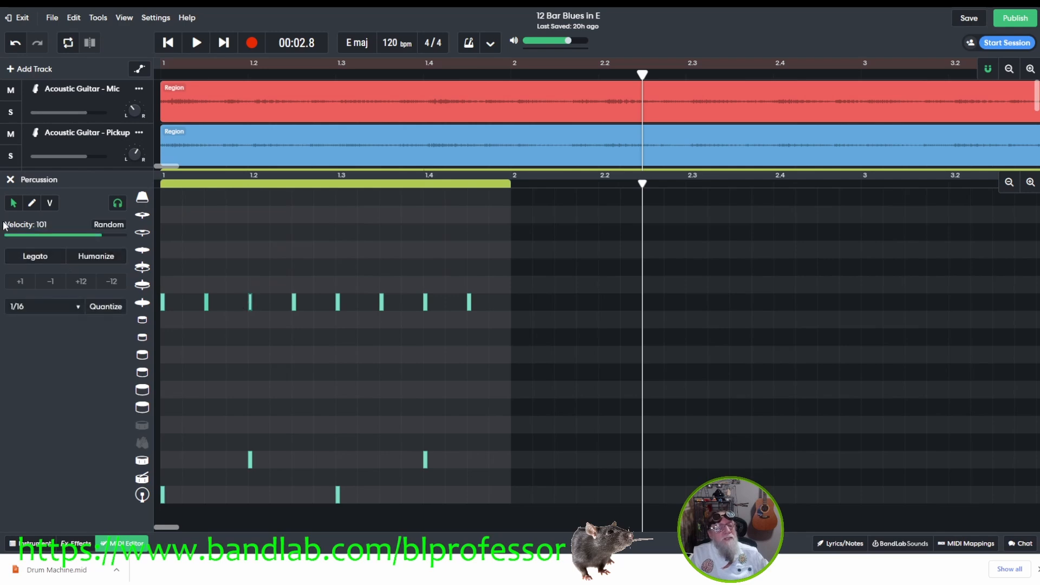
{"action": "left_click", "coordinate": [382, 303]}
{"action": "left_click", "coordinate": [426, 304]}
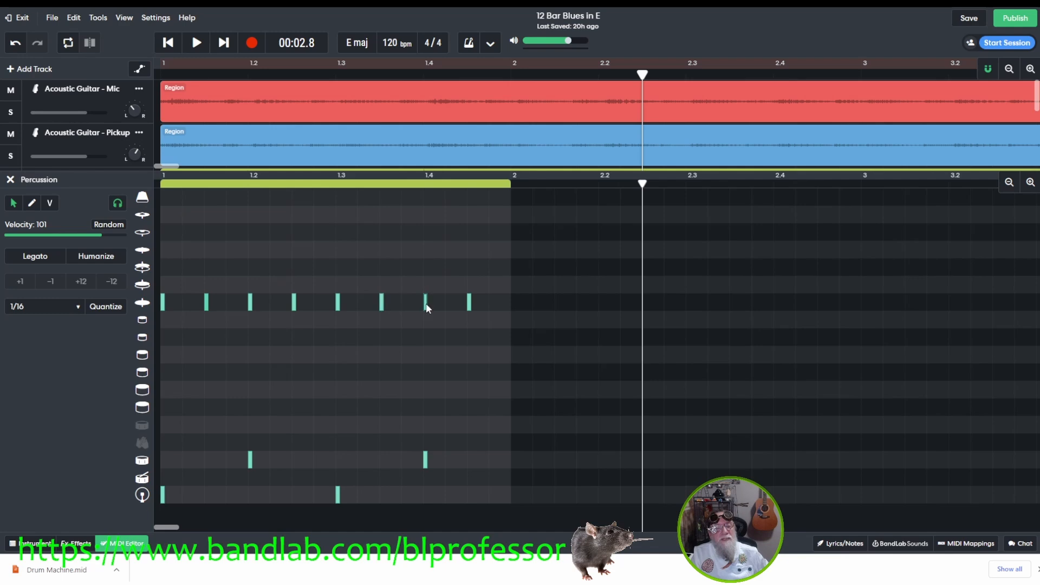
{"action": "left_click", "coordinate": [470, 303]}
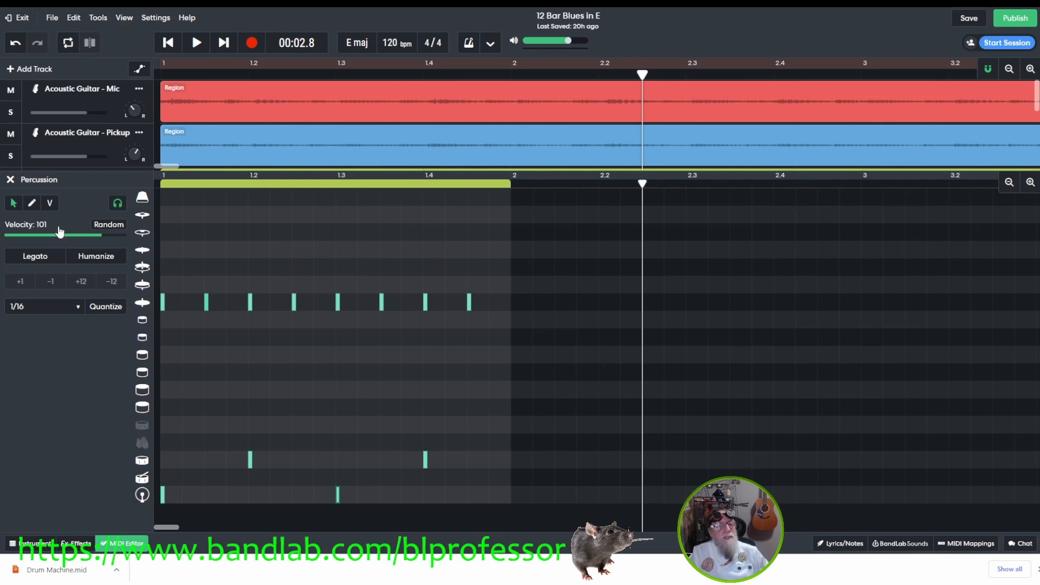
Lower the last hi-hat note's velocity to 82 with the velocity tool and set it back to 101.
{"action": "left_click", "coordinate": [50, 204]}
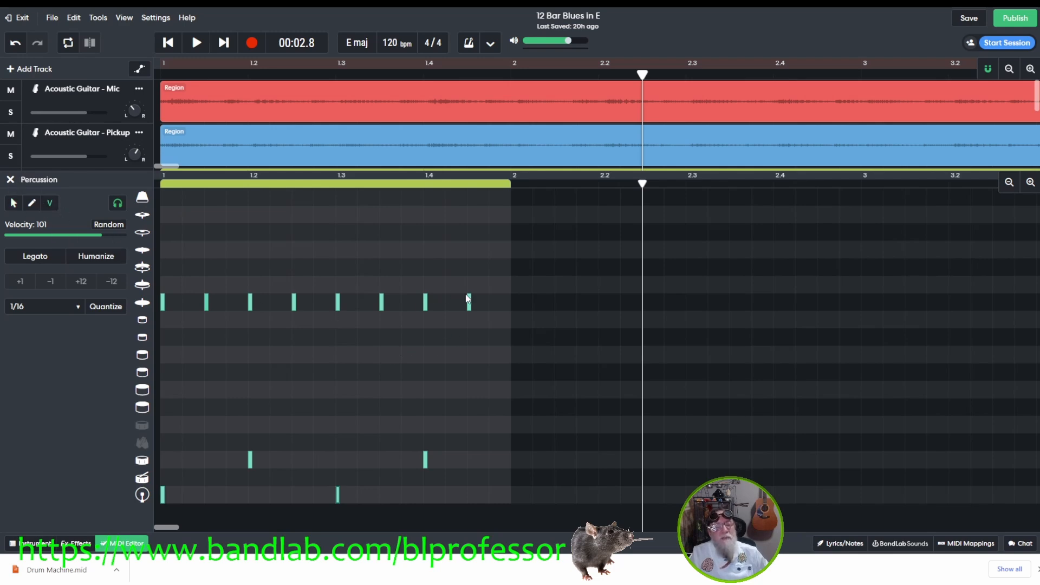
{"action": "mouse_move", "coordinate": [469, 307]}
{"action": "left_mouse_down"}
{"action": "mouse_move", "coordinate": [467, 274]}
{"action": "mouse_move", "coordinate": [460, 364]}
{"action": "mouse_move", "coordinate": [466, 299]}
{"action": "mouse_move", "coordinate": [462, 316]}
{"action": "left_mouse_up"}
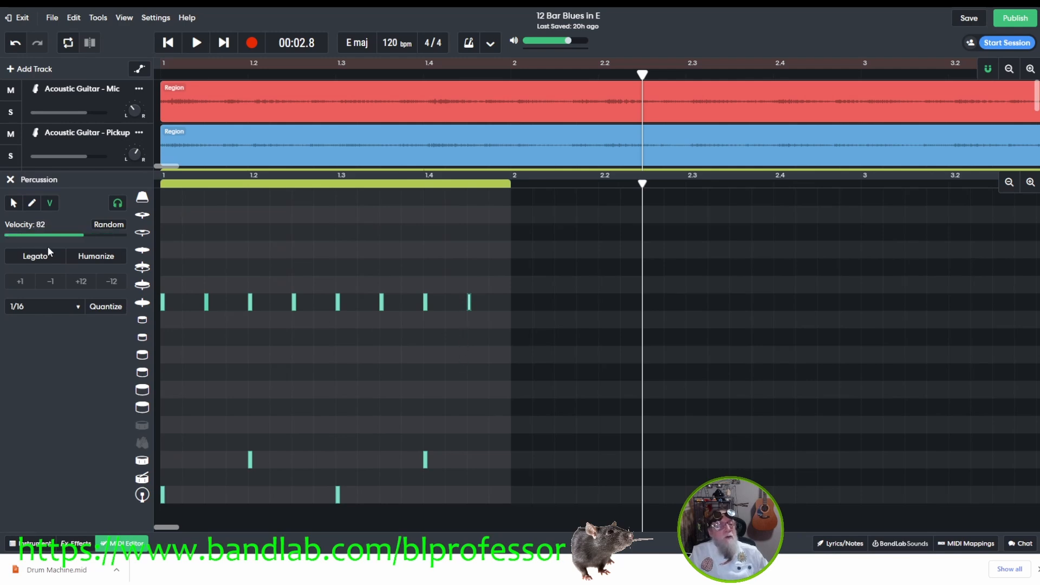
{"action": "left_click", "coordinate": [73, 235]}
{"action": "left_click_drag", "start_coordinate": [79, 239], "coordinate": [103, 241]}
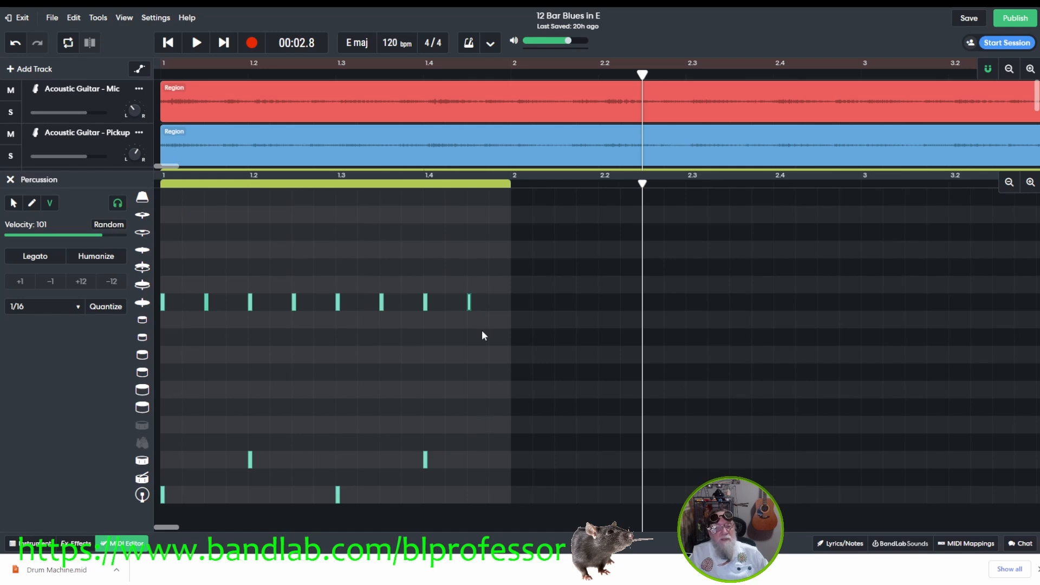
Select the whole hi-hat row and try adjusting its velocity, ending at 101.
{"action": "left_click_drag", "start_coordinate": [492, 348], "coordinate": [109, 275]}
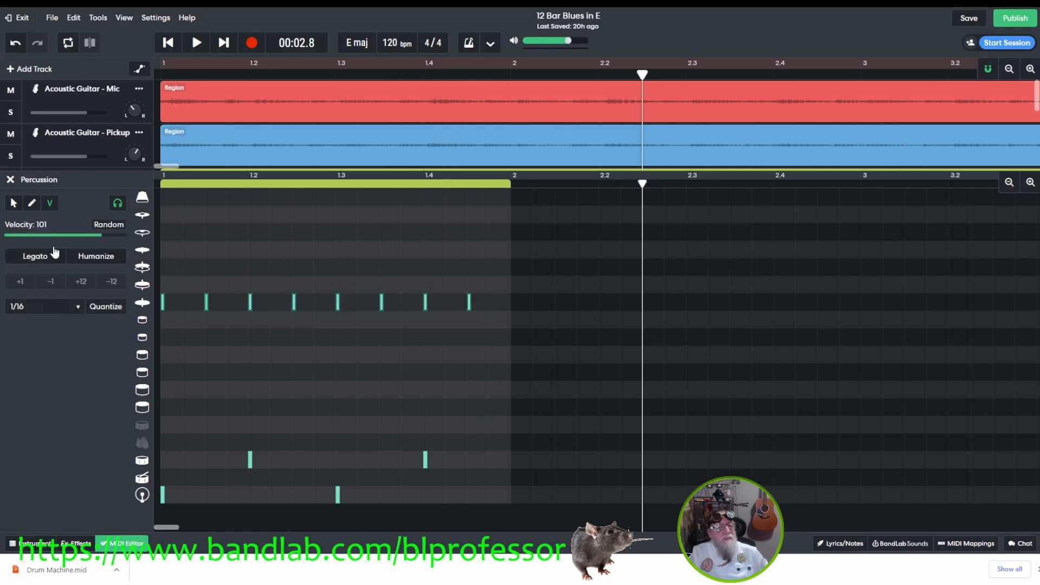
{"action": "mouse_move", "coordinate": [104, 238]}
{"action": "left_mouse_down"}
{"action": "mouse_move", "coordinate": [2, 240]}
{"action": "mouse_move", "coordinate": [103, 243]}
{"action": "left_mouse_up"}
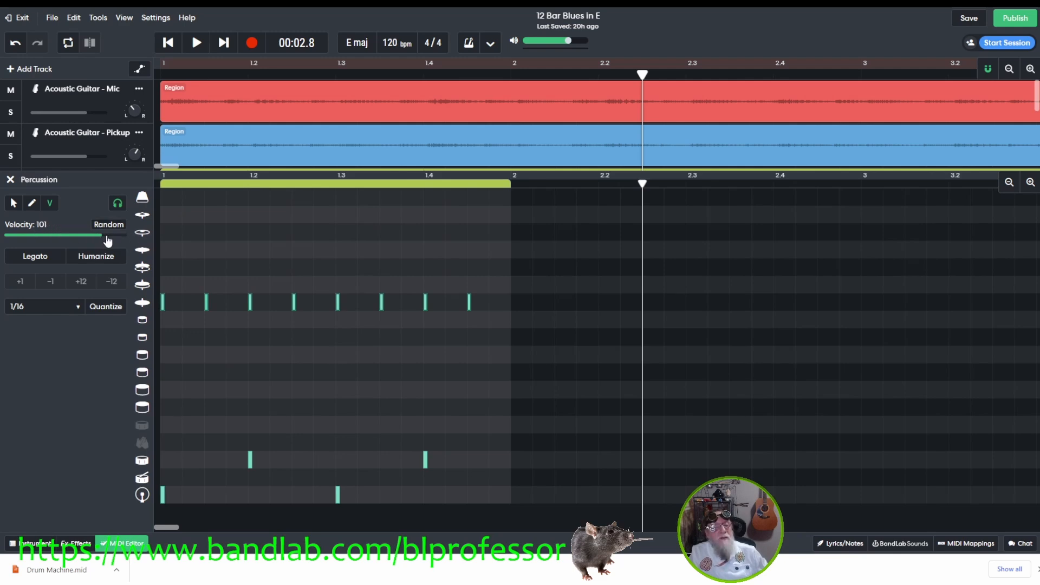
{"action": "mouse_move", "coordinate": [102, 237]}
{"action": "left_mouse_down"}
{"action": "mouse_move", "coordinate": [13, 239]}
{"action": "mouse_move", "coordinate": [113, 238]}
{"action": "mouse_move", "coordinate": [102, 239]}
{"action": "left_mouse_up"}
Turn off note preview sound in the MIDI editor and return the playhead to the project start.
{"action": "left_click", "coordinate": [117, 203]}
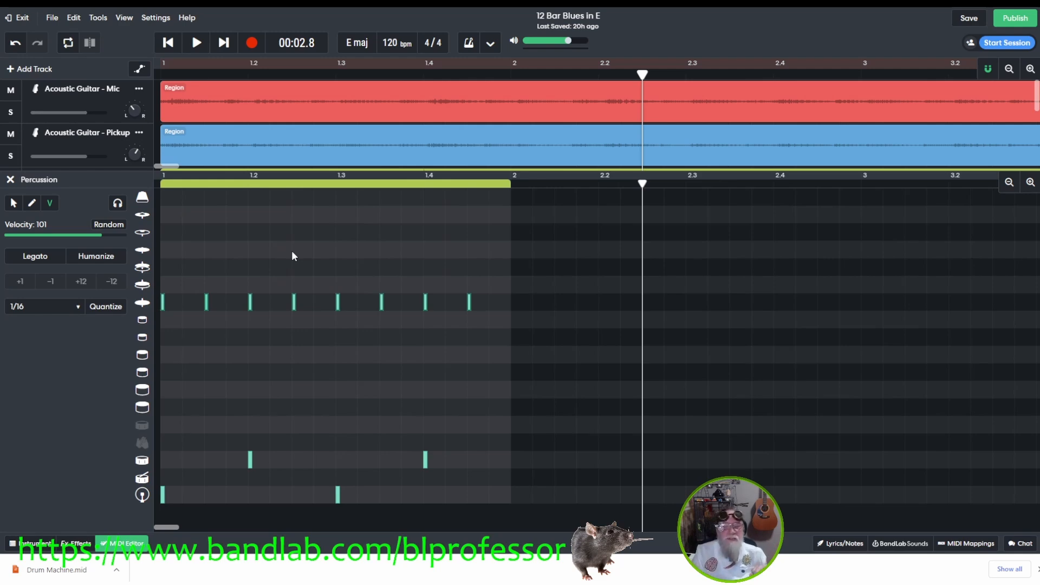
{"action": "left_click", "coordinate": [168, 43]}
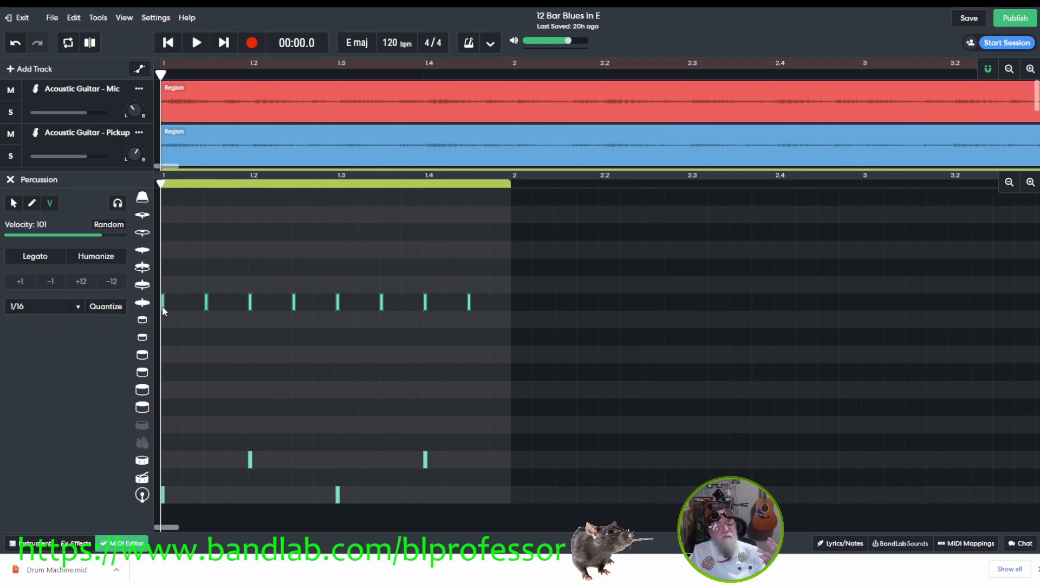
Review the available quantize values, select the hi-hat row as a group, and clear the selection.
{"action": "left_click", "coordinate": [77, 307]}
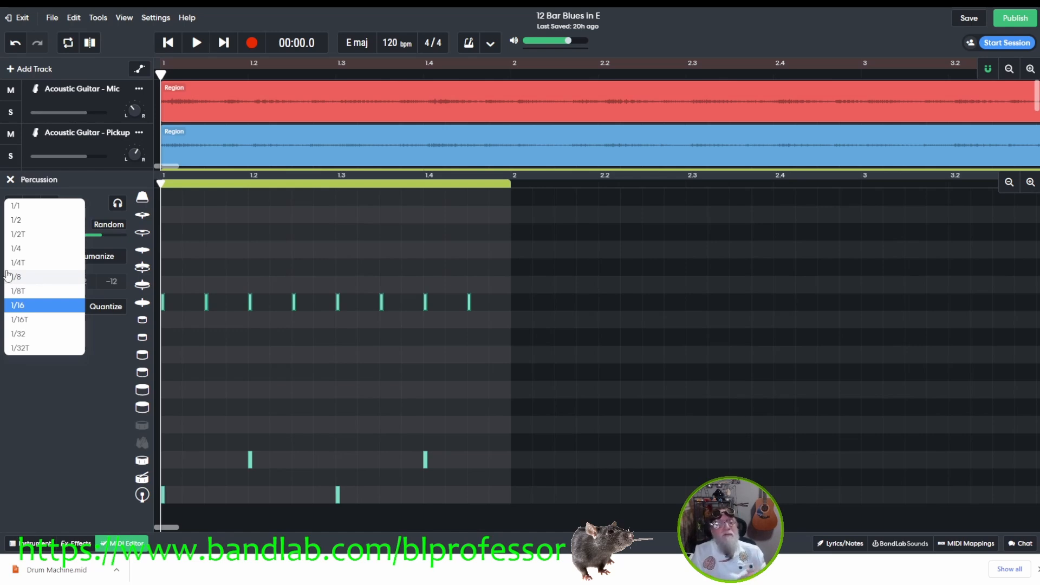
{"action": "left_click", "coordinate": [77, 361]}
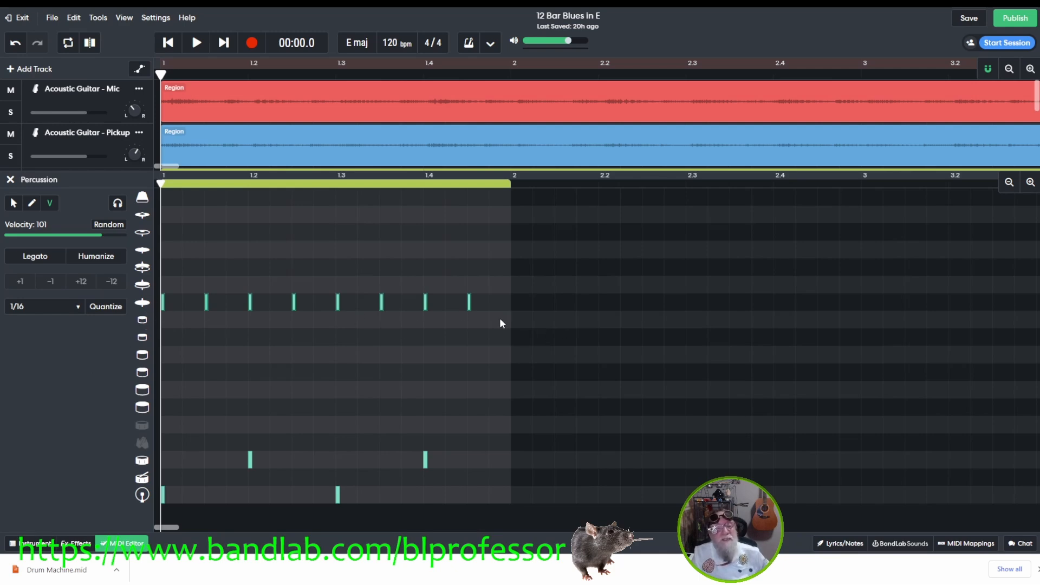
{"action": "left_click_drag", "start_coordinate": [500, 319], "coordinate": [126, 274]}
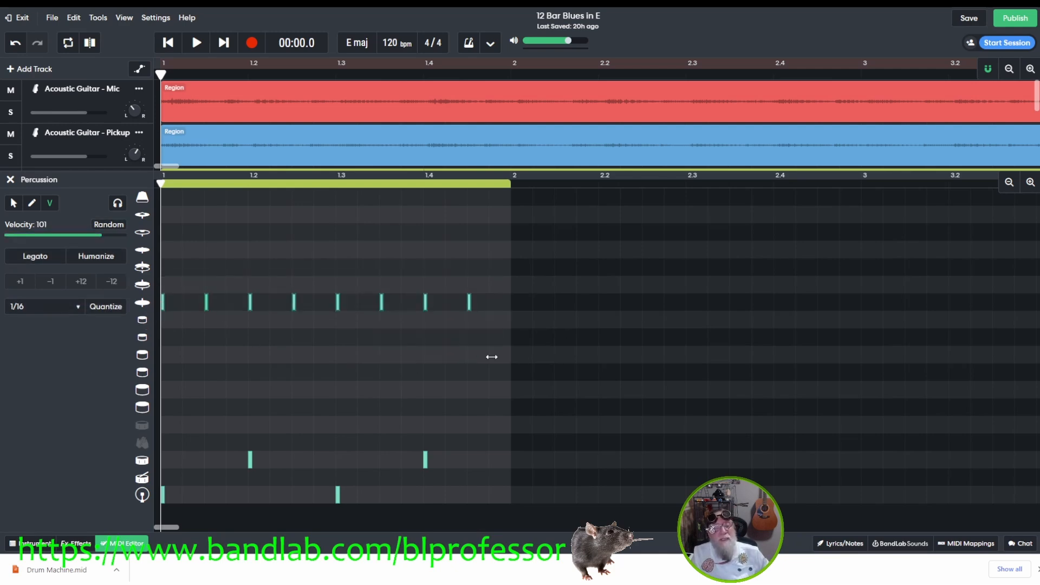
{"action": "left_click", "coordinate": [447, 362]}
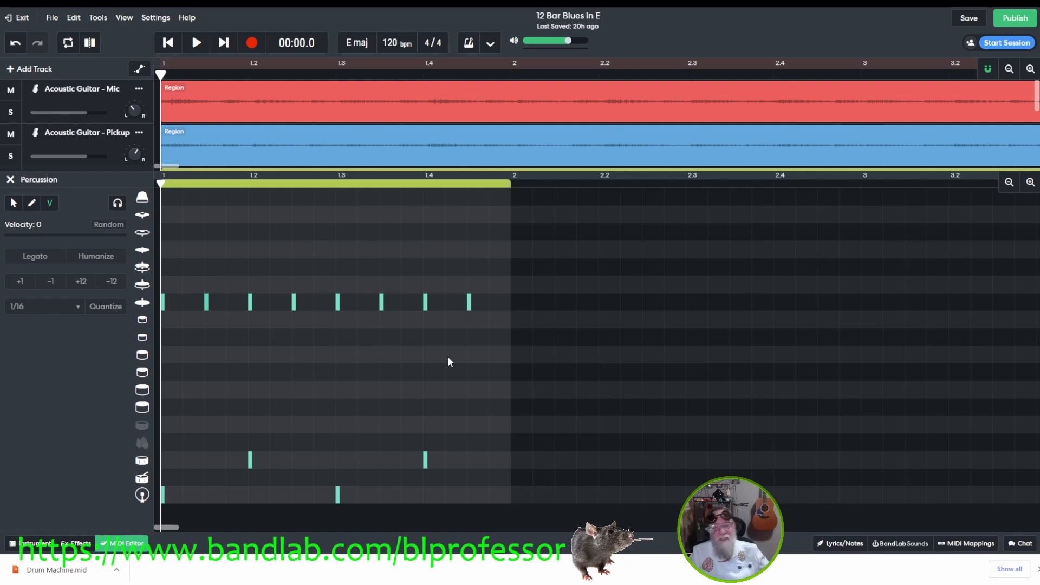
Select all notes sharing the second hi-hat note's pitch and quantize them to 1/8T.
{"action": "left_click", "coordinate": [206, 307]}
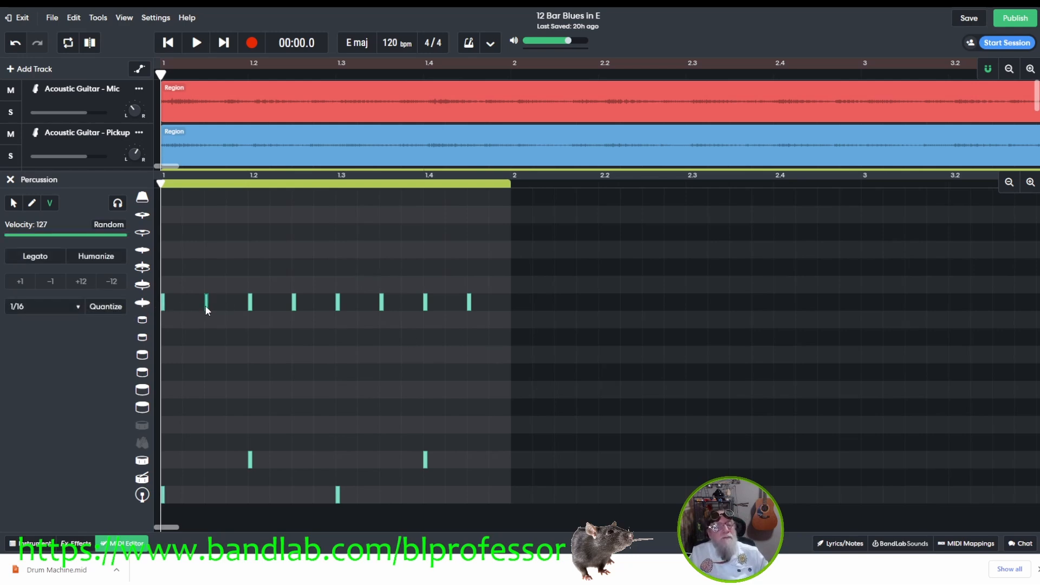
{"action": "right_click", "coordinate": [207, 307]}
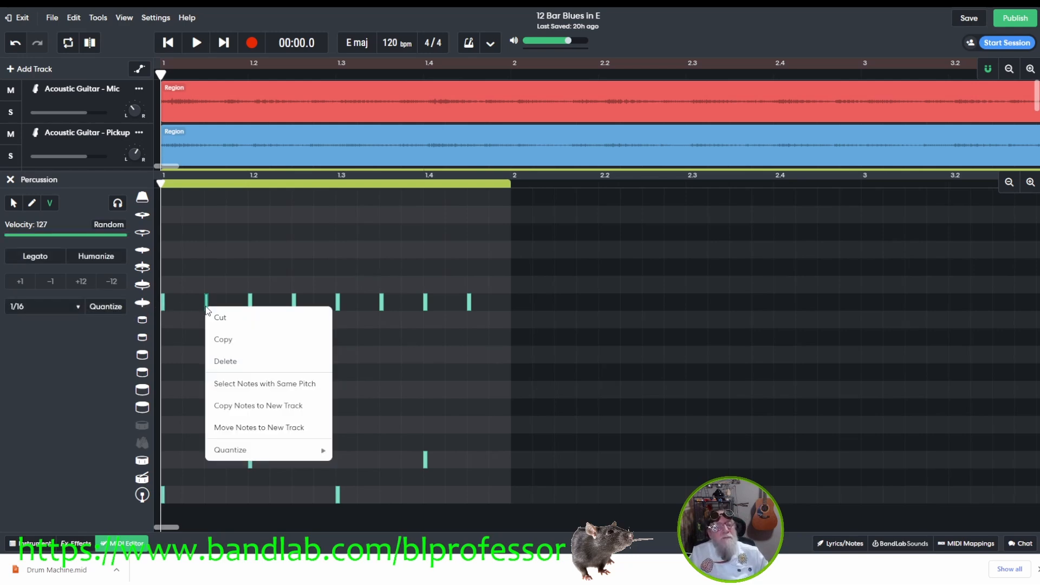
{"action": "left_click", "coordinate": [270, 383]}
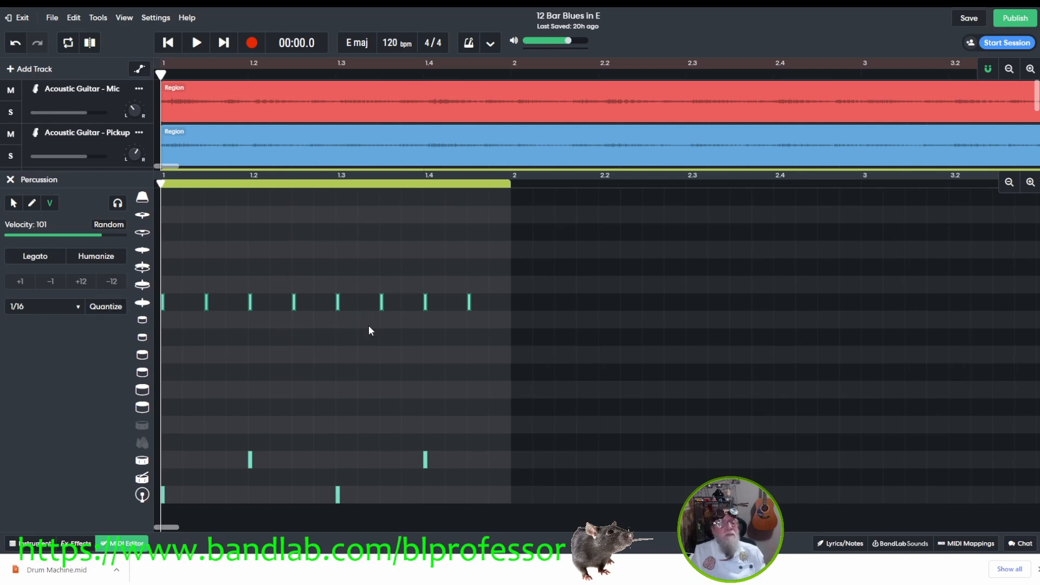
{"action": "left_click", "coordinate": [65, 305]}
{"action": "left_click", "coordinate": [50, 291]}
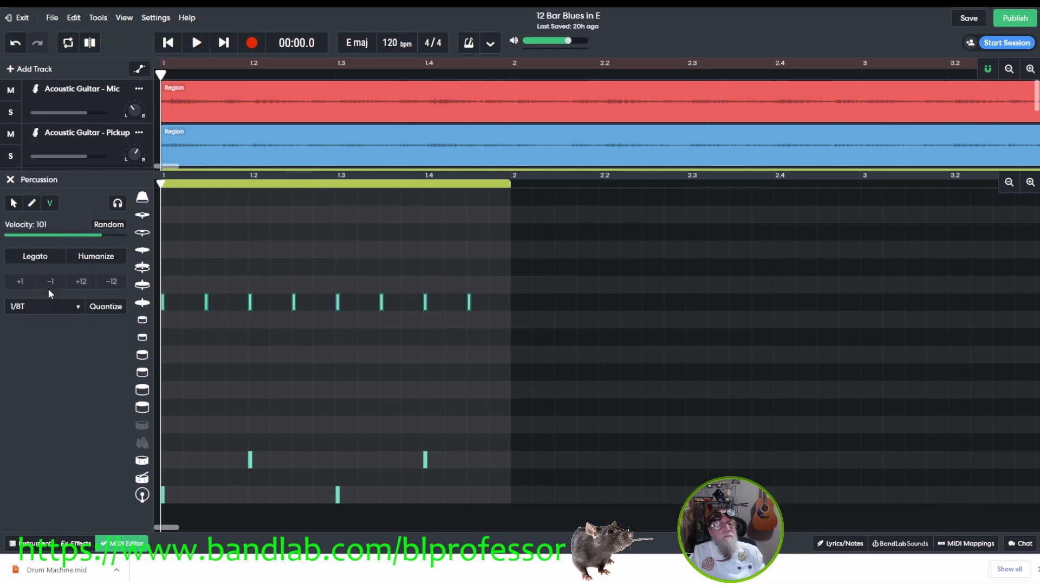
{"action": "left_click", "coordinate": [103, 308]}
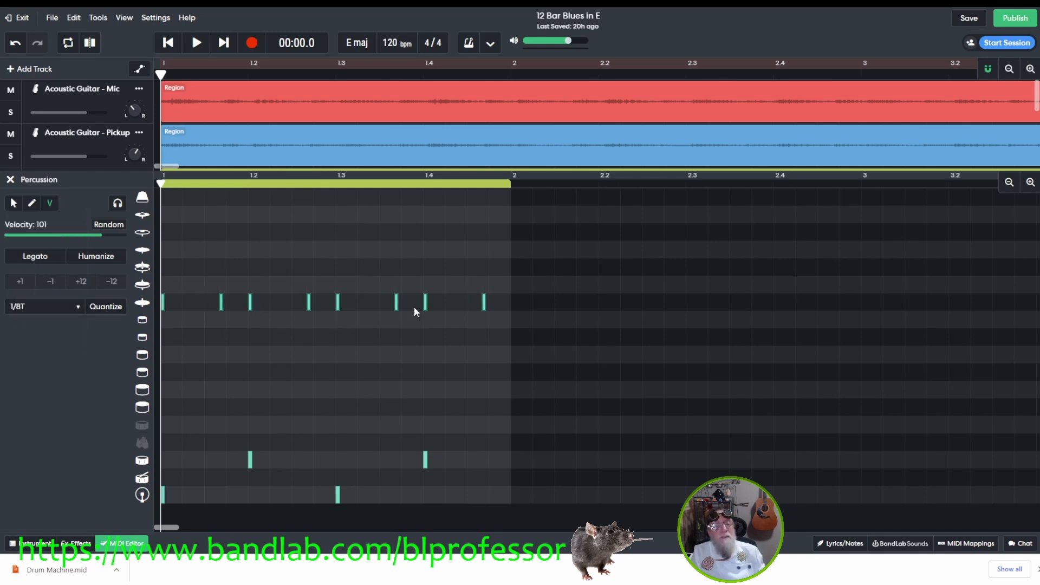
Play the quantized beat briefly, and mute the recorded drums and Drum Machine tracks with the MIDI editor closed.
{"action": "left_click", "coordinate": [192, 44]}
{"action": "left_click", "coordinate": [195, 42]}
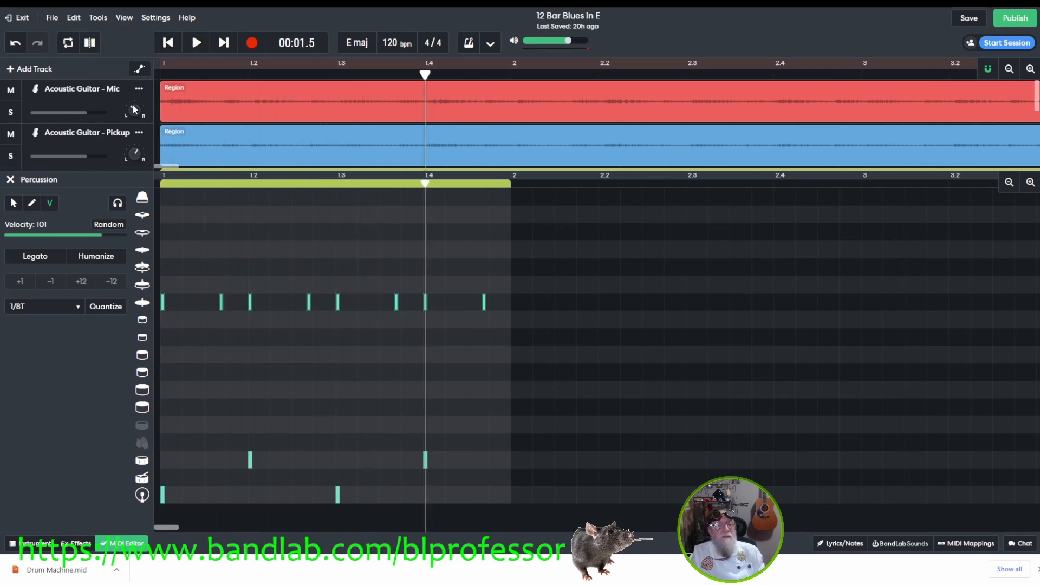
{"action": "left_click", "coordinate": [10, 180]}
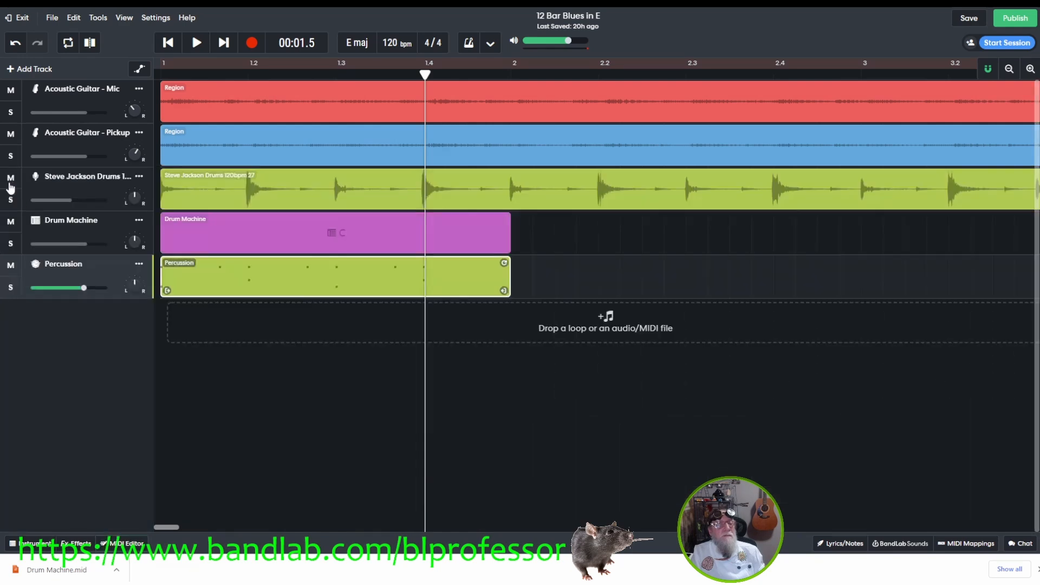
{"action": "left_click", "coordinate": [10, 222]}
{"action": "left_click", "coordinate": [10, 178]}
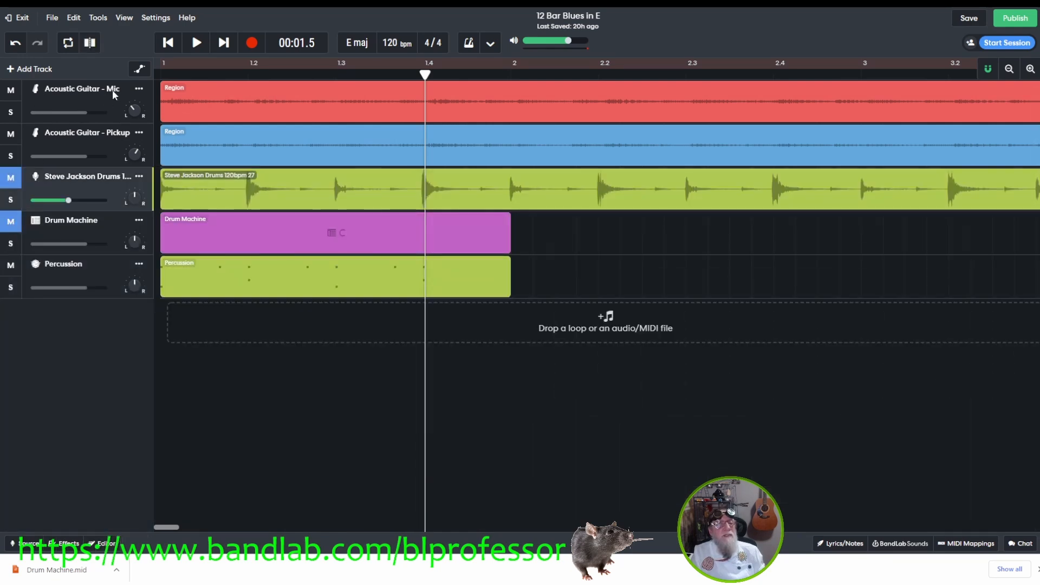
Play the first bar from the project start with the other drum tracks muted, and select the Percussion region.
{"action": "left_click", "coordinate": [168, 42]}
{"action": "left_click", "coordinate": [196, 41]}
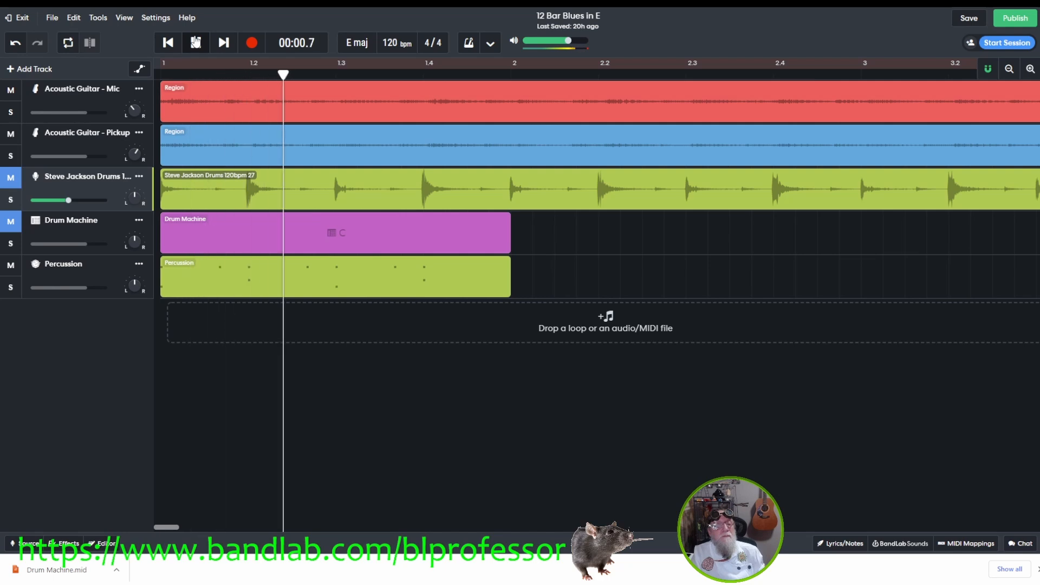
{"action": "left_click", "coordinate": [196, 42]}
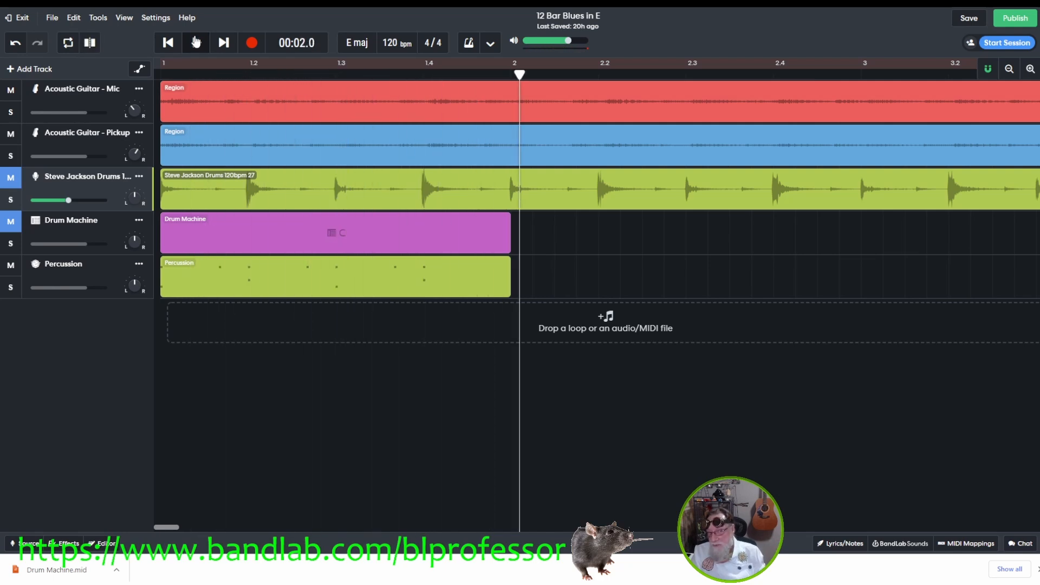
{"action": "left_click", "coordinate": [337, 291]}
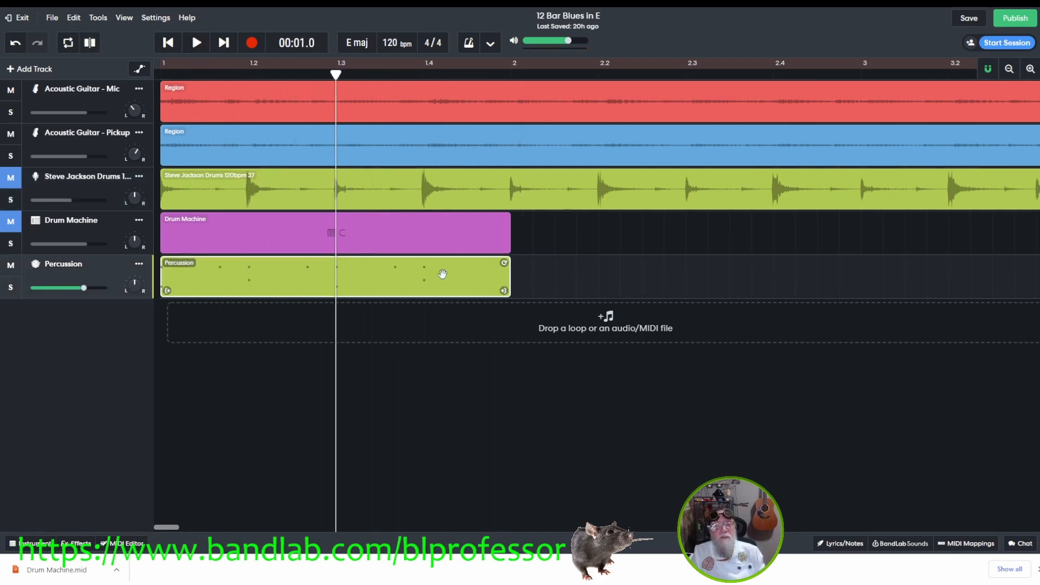
Loop the Percussion region to just past the start of bar 4 and play the looped beat from the project start.
{"action": "left_click_drag", "start_coordinate": [505, 263], "coordinate": [1035, 265]}
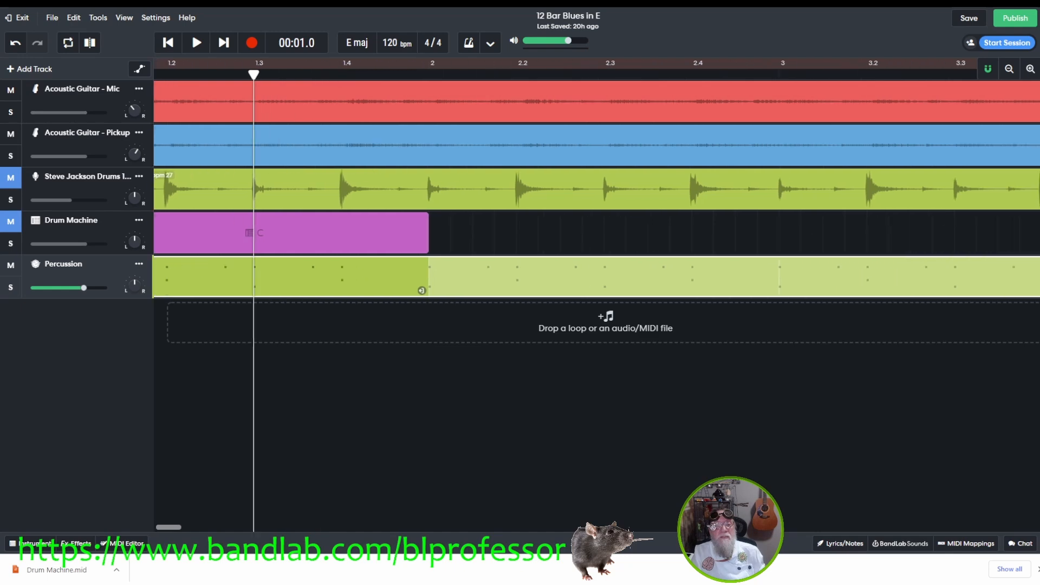
{"action": "left_click", "coordinate": [168, 43]}
{"action": "left_click", "coordinate": [196, 42]}
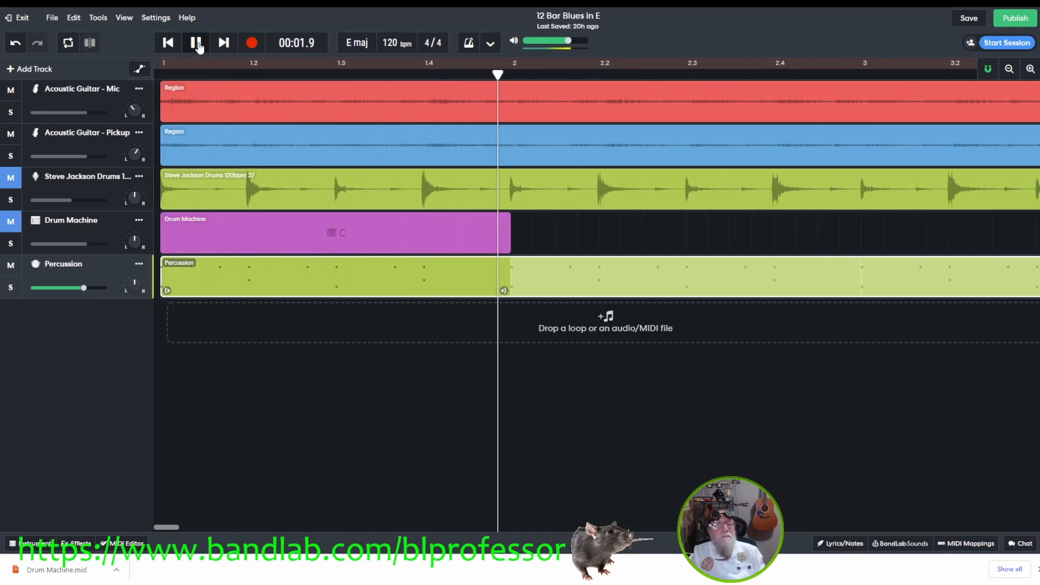
{"action": "left_click", "coordinate": [196, 43]}
Unmute the Steve Jackson Drums track and play it together with the looped Percussion beat from the project start.
{"action": "left_click", "coordinate": [10, 179]}
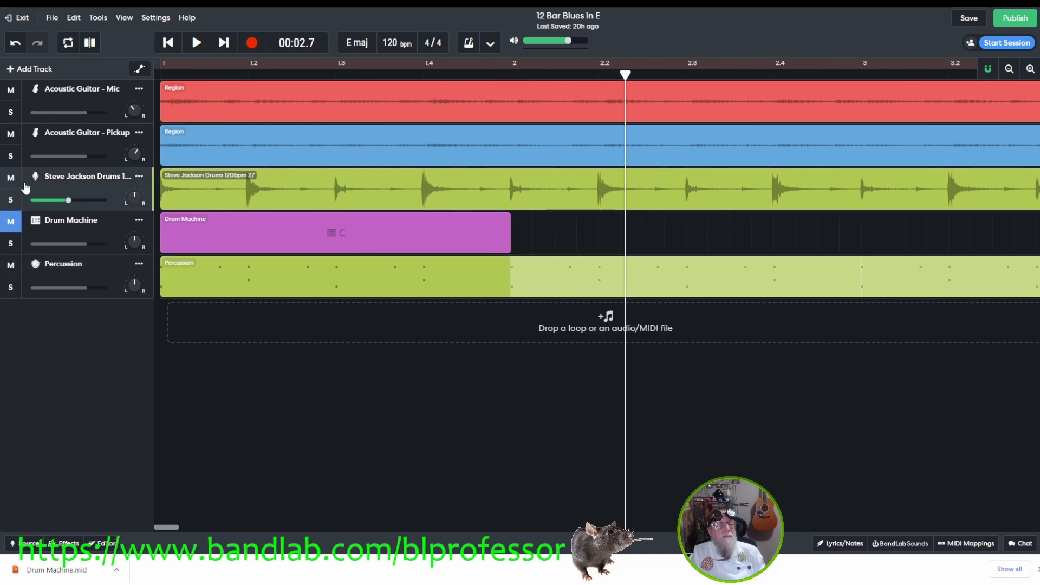
{"action": "left_click", "coordinate": [167, 43]}
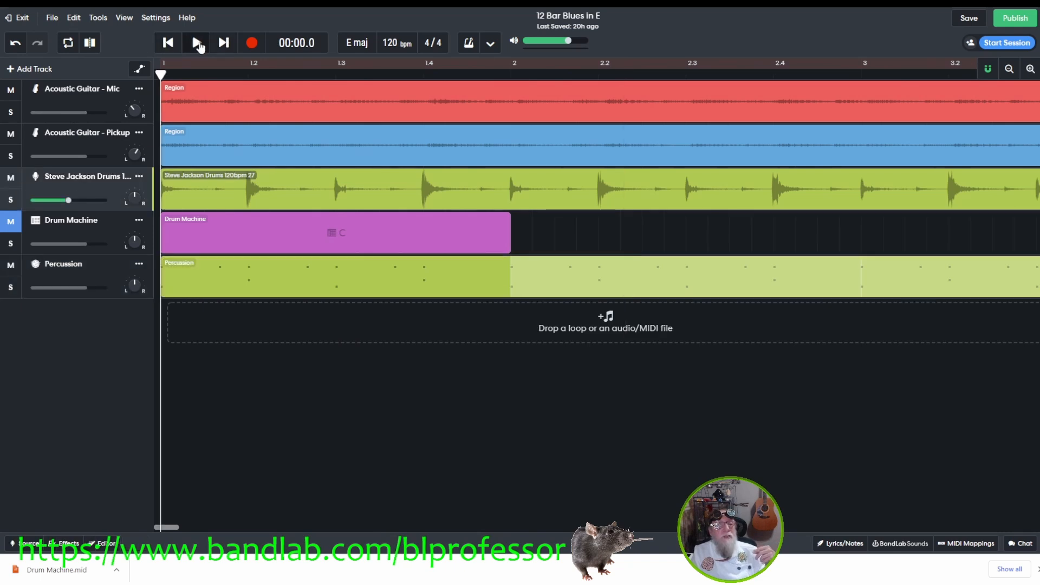
{"action": "left_click", "coordinate": [198, 44]}
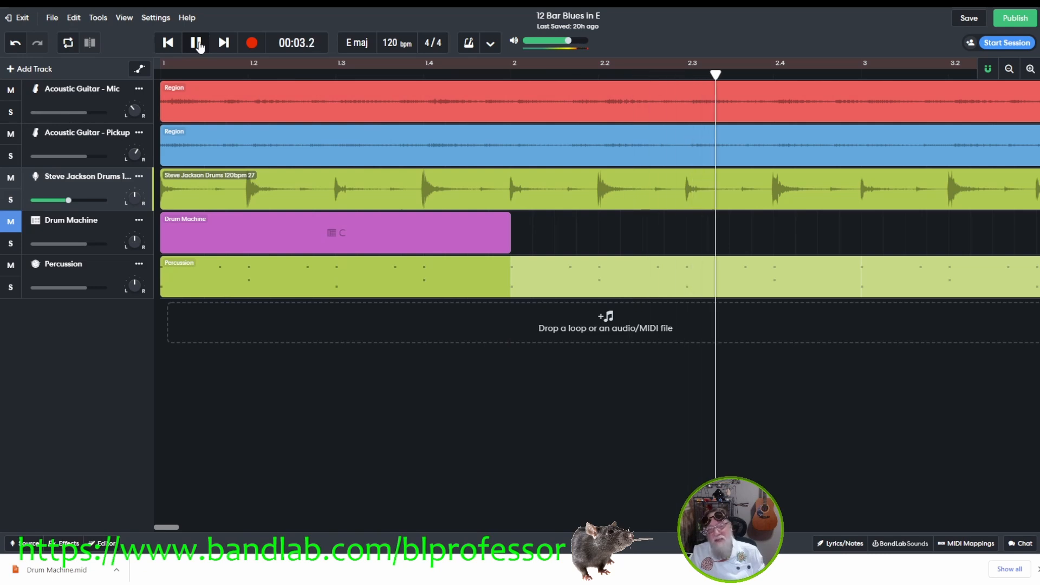
{"action": "left_click", "coordinate": [197, 44]}
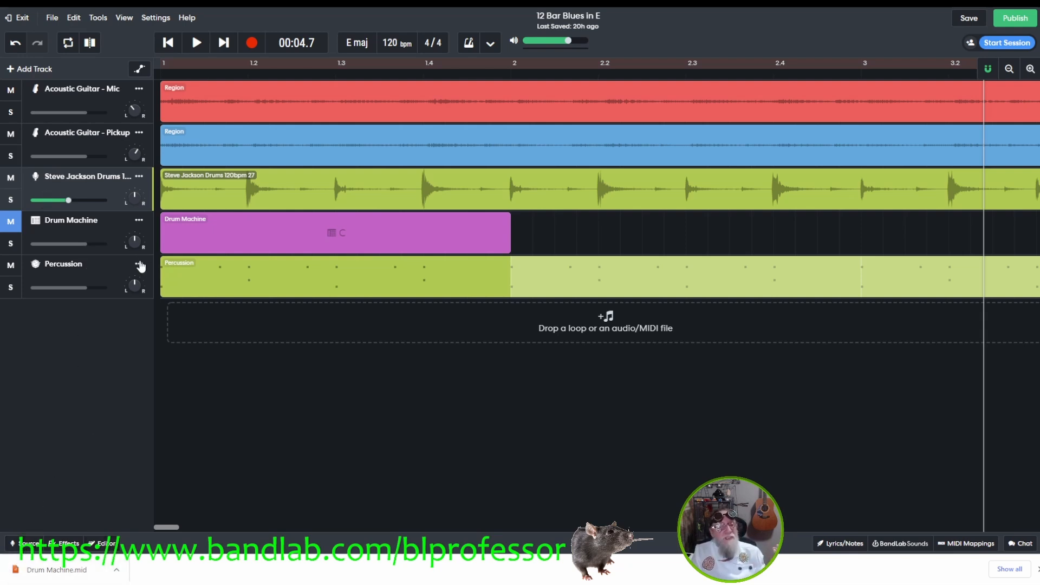
Open the Percussion region in the MIDI editor, shorten its loop to one bar, and extend it again to just past 4.3.
{"action": "left_click", "coordinate": [208, 274]}
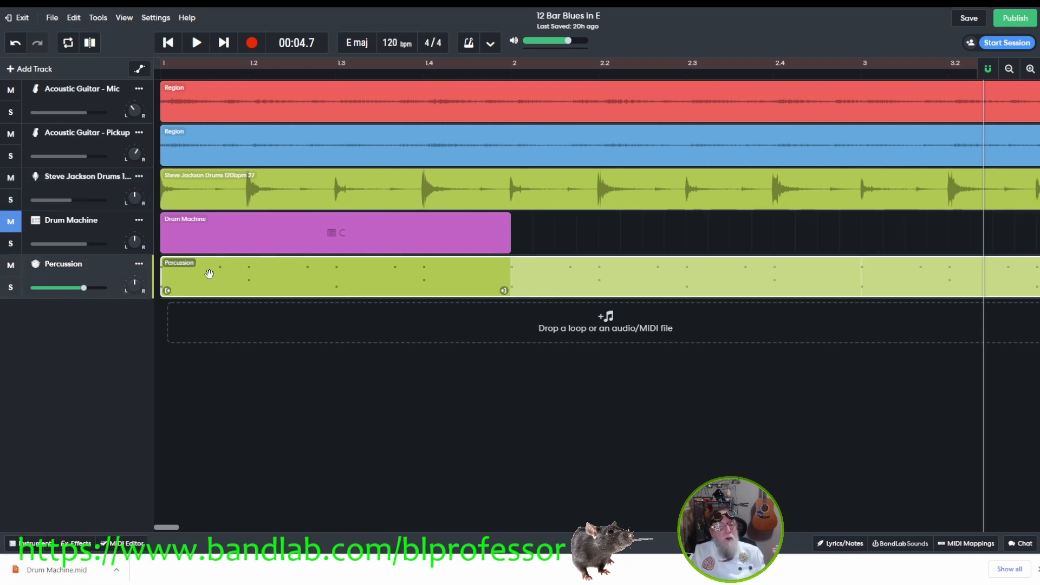
{"action": "left_click", "coordinate": [123, 543]}
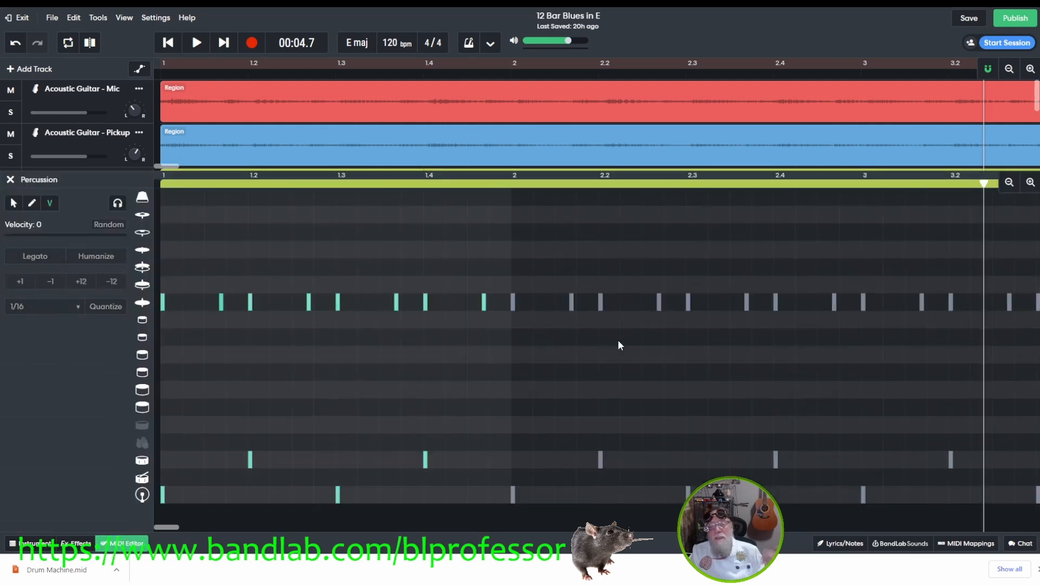
{"action": "scroll", "coordinate": [557, 112], "scroll_direction": "down", "scroll_amount": 5}
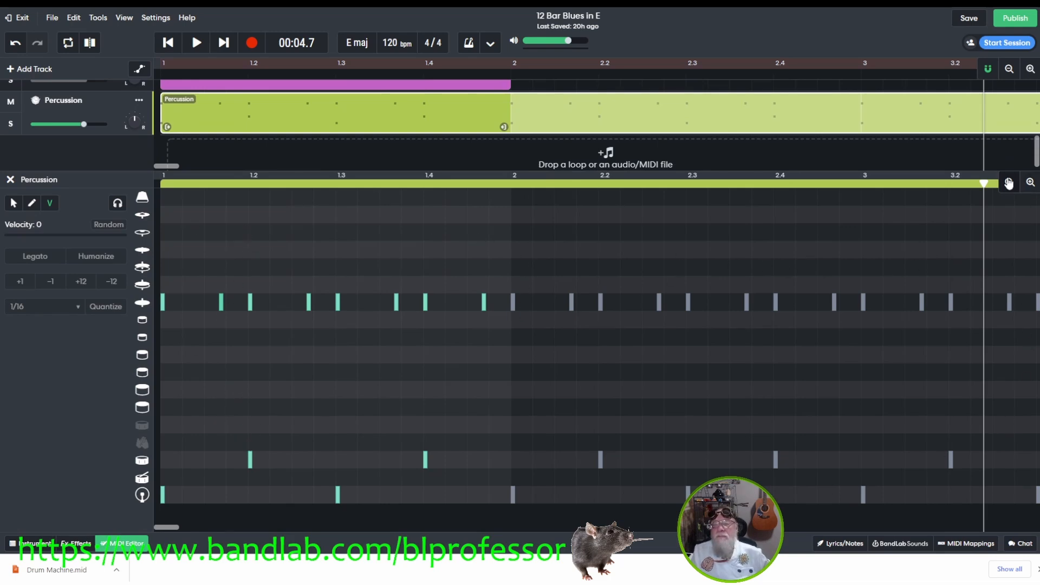
{"action": "left_click", "coordinate": [1009, 182]}
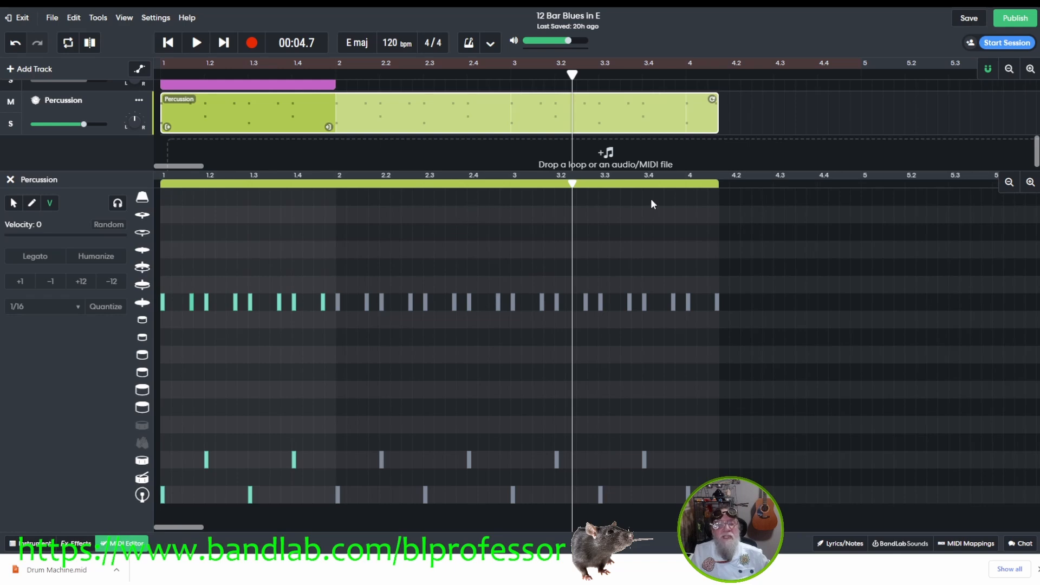
{"action": "left_click_drag", "start_coordinate": [717, 247], "coordinate": [334, 260]}
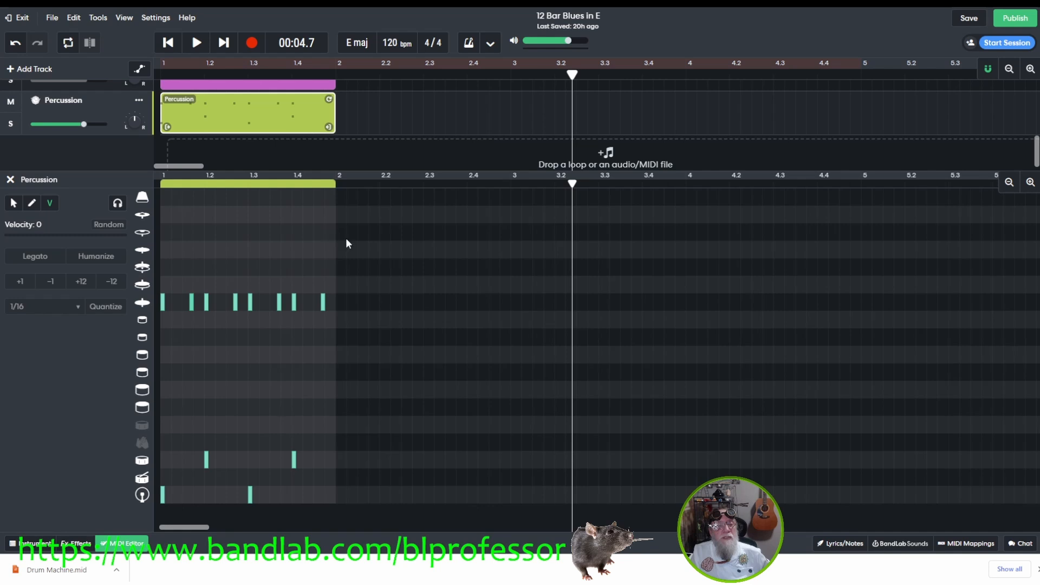
{"action": "left_click_drag", "start_coordinate": [348, 244], "coordinate": [801, 356]}
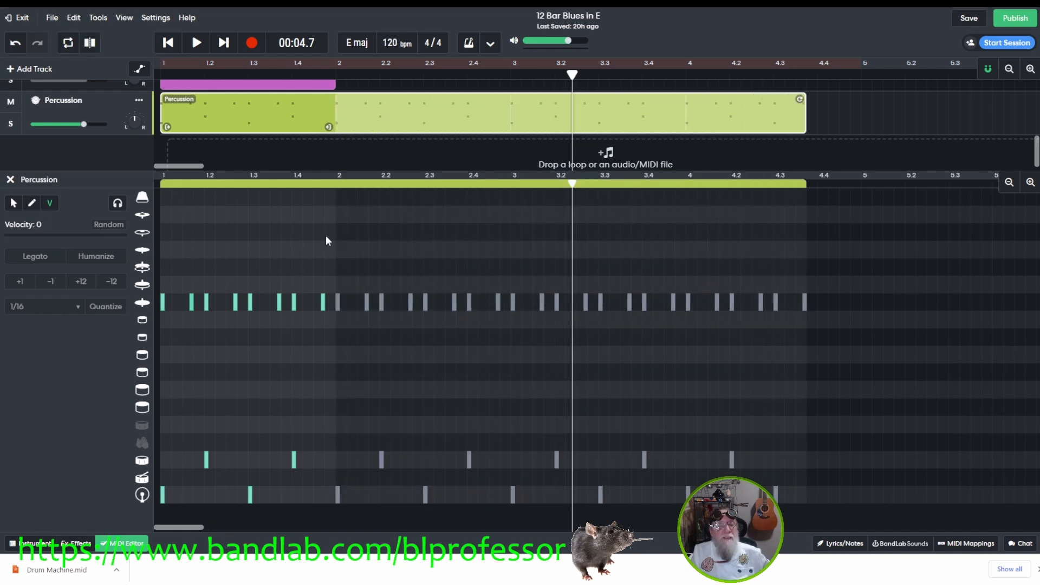
Try adding a cymbal note near the end of bar 1, undo it, and shorten the Percussion loop to one bar.
{"action": "left_click", "coordinate": [326, 236]}
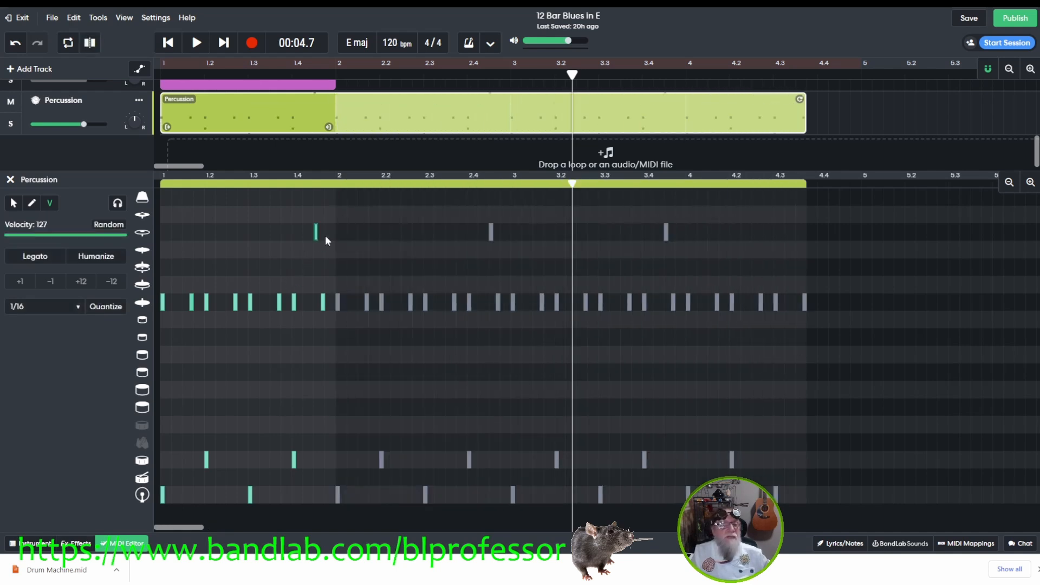
{"action": "left_click", "coordinate": [15, 43]}
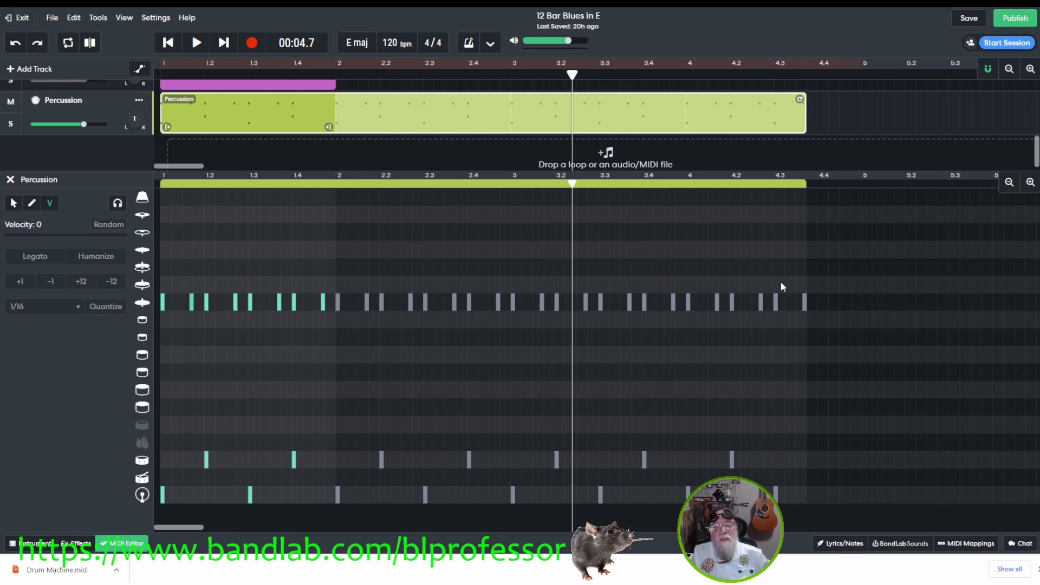
{"action": "left_click_drag", "start_coordinate": [803, 267], "coordinate": [332, 371]}
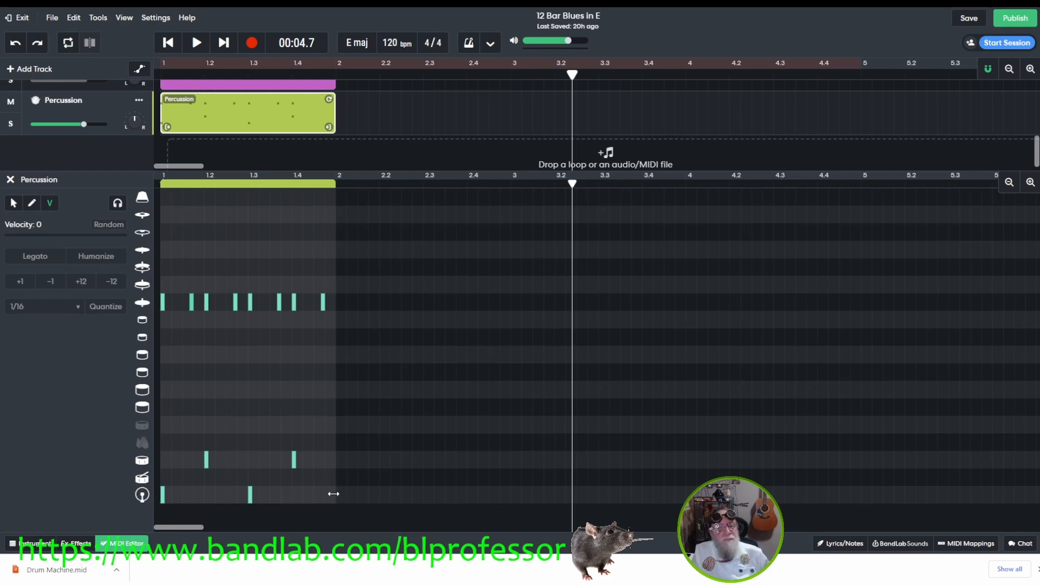
Select all the notes in the one-bar Percussion region and humanize them twice.
{"action": "left_click", "coordinate": [1031, 182]}
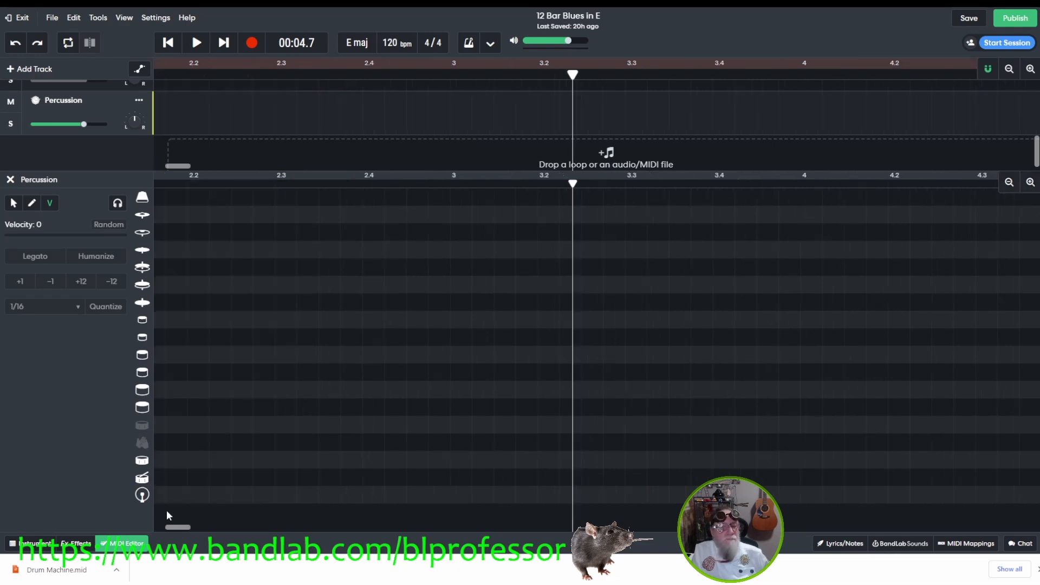
{"action": "left_click_drag", "start_coordinate": [178, 523], "coordinate": [146, 525]}
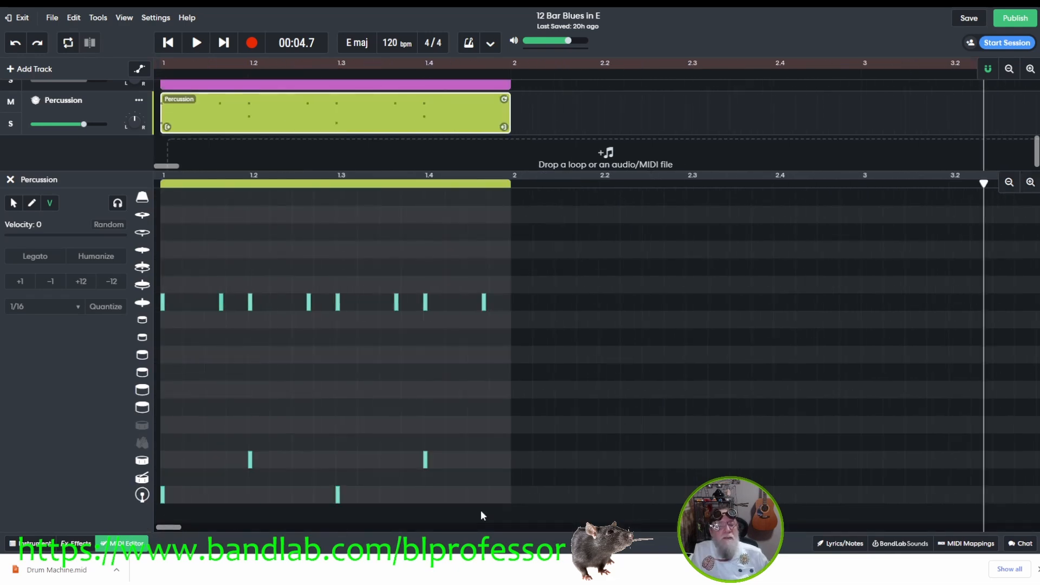
{"action": "left_click_drag", "start_coordinate": [503, 505], "coordinate": [112, 264]}
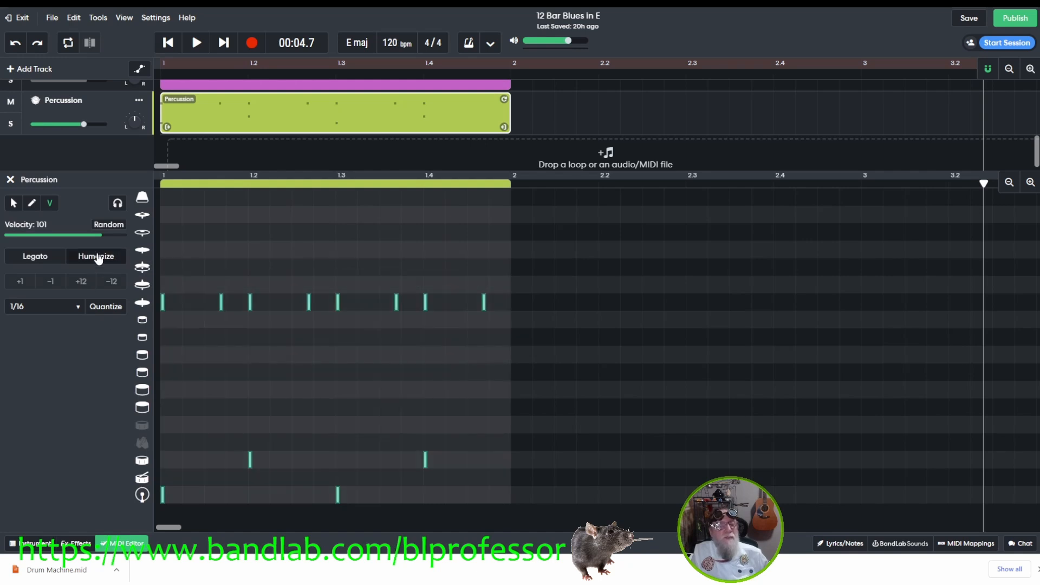
{"action": "left_click", "coordinate": [98, 258]}
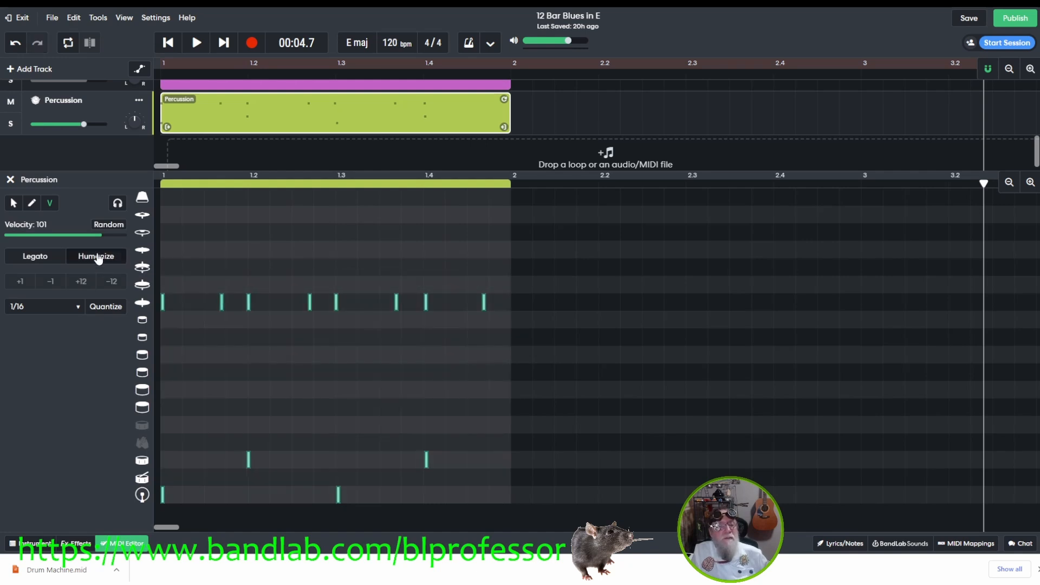
{"action": "left_click", "coordinate": [98, 258]}
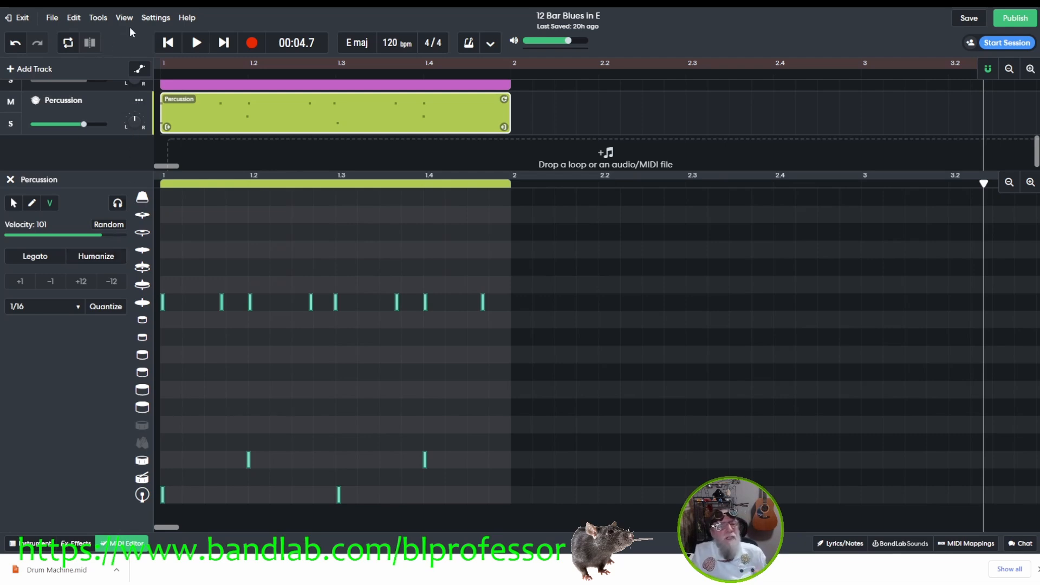
Play the humanized bar from the project start and pause just after bar 2 begins.
{"action": "left_click", "coordinate": [165, 42]}
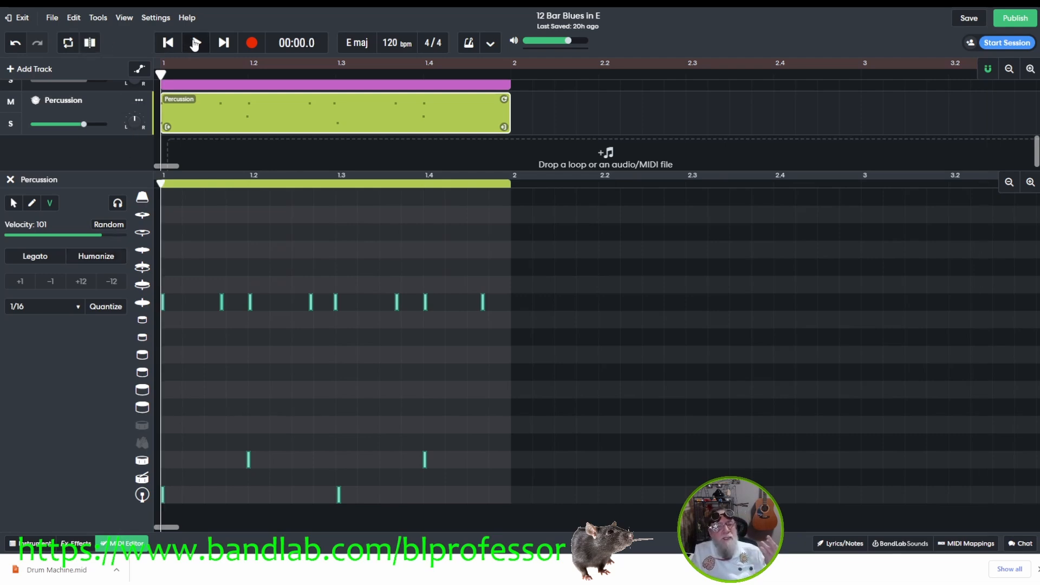
{"action": "left_click", "coordinate": [195, 43]}
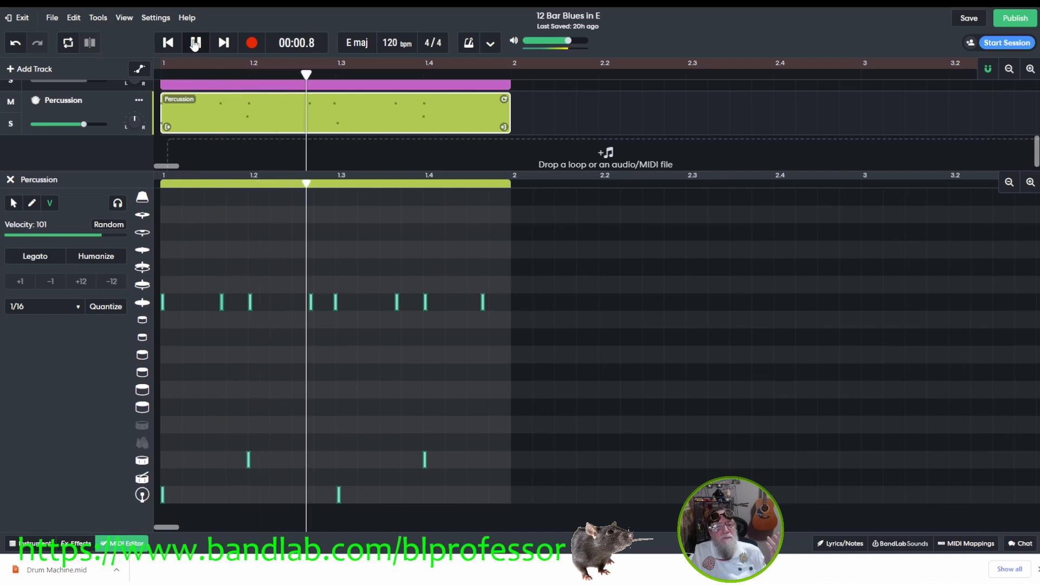
{"action": "left_click", "coordinate": [195, 44]}
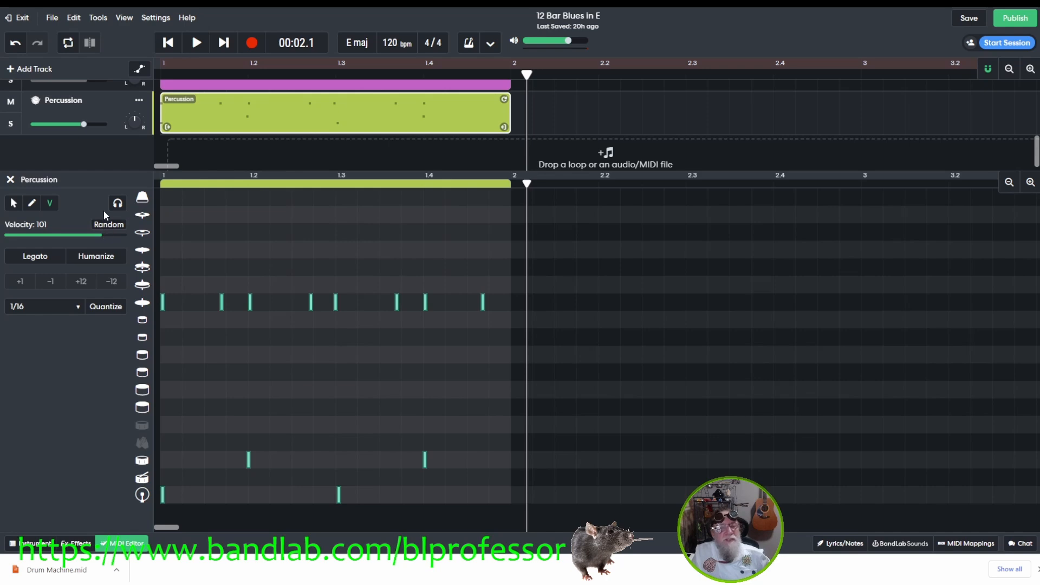
Select all the Percussion notes and set their velocity to 97.
{"action": "left_click_drag", "start_coordinate": [502, 502], "coordinate": [108, 243]}
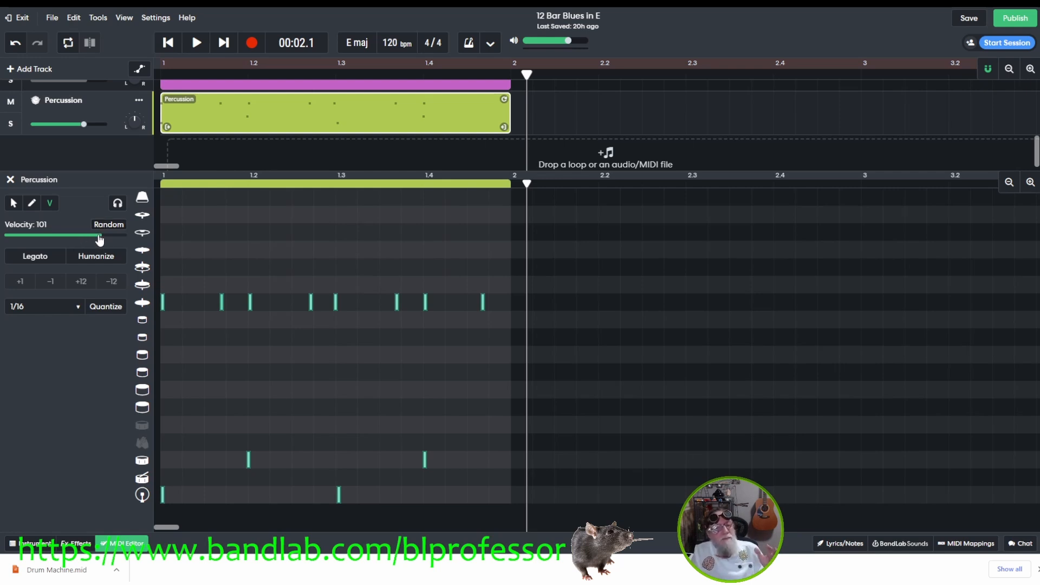
{"action": "mouse_move", "coordinate": [100, 234]}
{"action": "left_mouse_down"}
{"action": "mouse_move", "coordinate": [76, 235]}
{"action": "mouse_move", "coordinate": [97, 235]}
{"action": "left_mouse_up"}
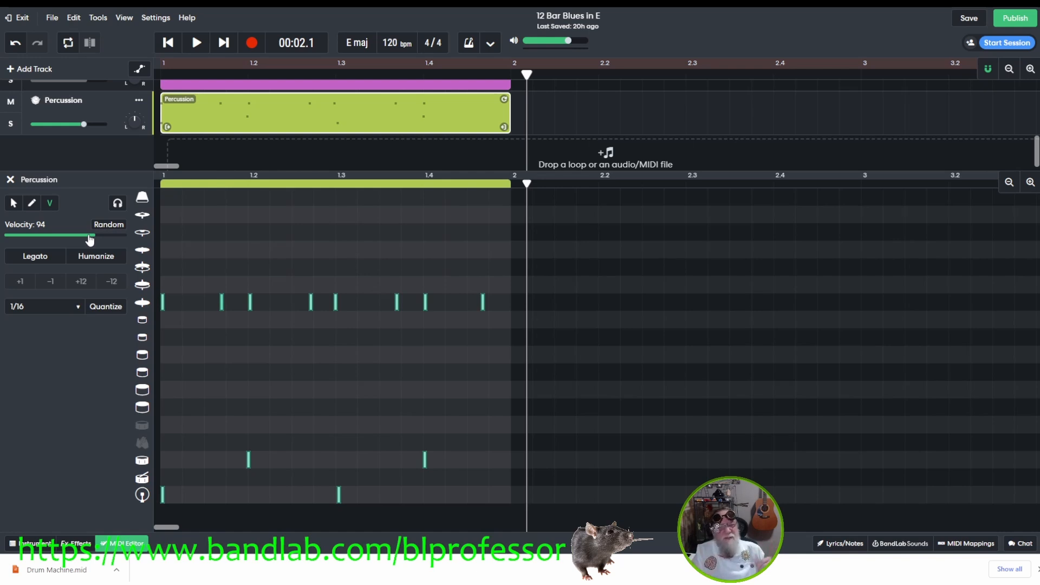
{"action": "mouse_move", "coordinate": [90, 240]}
{"action": "left_mouse_down"}
{"action": "mouse_move", "coordinate": [65, 242]}
{"action": "mouse_move", "coordinate": [96, 236]}
{"action": "left_mouse_up"}
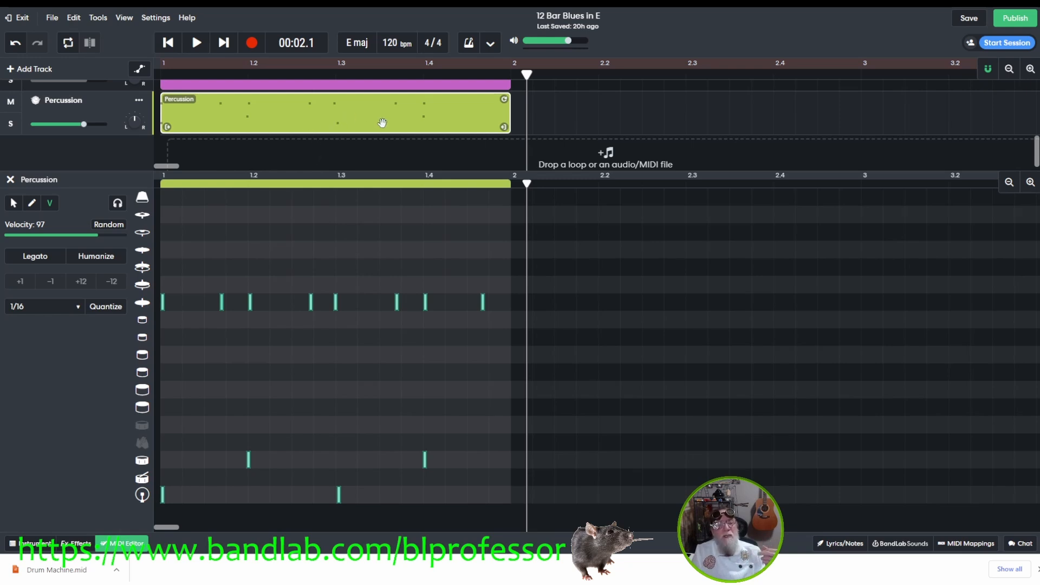
Create an empty region on the Percussion track after the first bar, running from bar 2 to the start of bar 5.
{"action": "left_click", "coordinate": [575, 111]}
{"action": "right_click", "coordinate": [576, 112]}
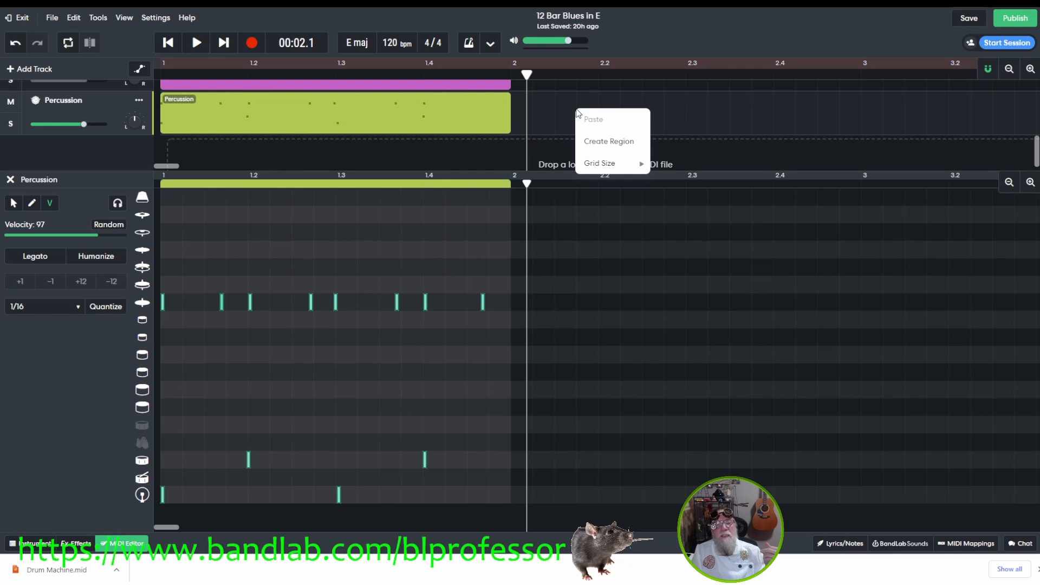
{"action": "left_click", "coordinate": [618, 142]}
{"action": "left_click_drag", "start_coordinate": [737, 115], "coordinate": [744, 116]}
{"action": "left_click_drag", "start_coordinate": [165, 527], "coordinate": [197, 527]}
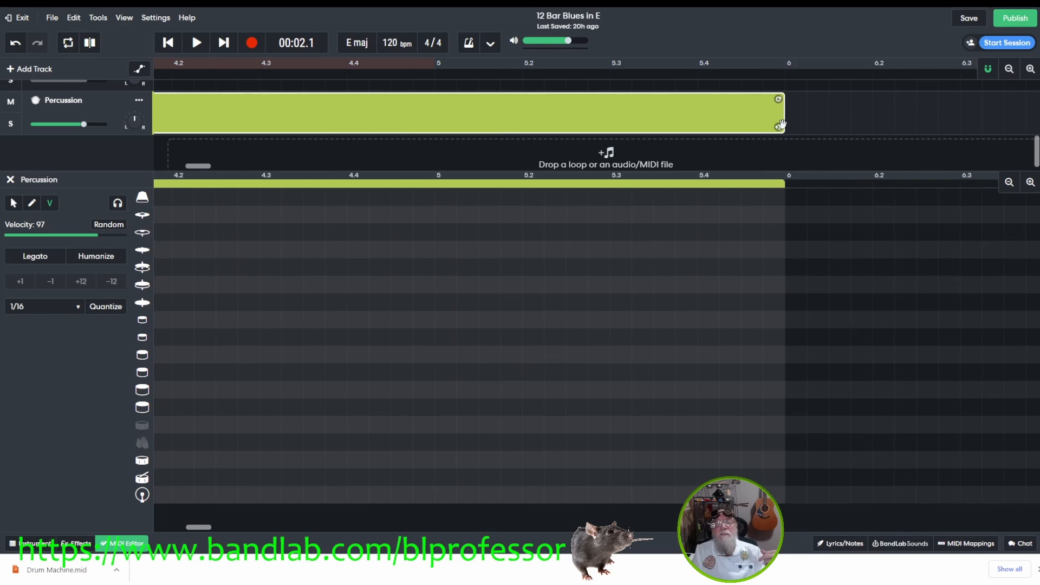
{"action": "left_click_drag", "start_coordinate": [779, 127], "coordinate": [425, 144]}
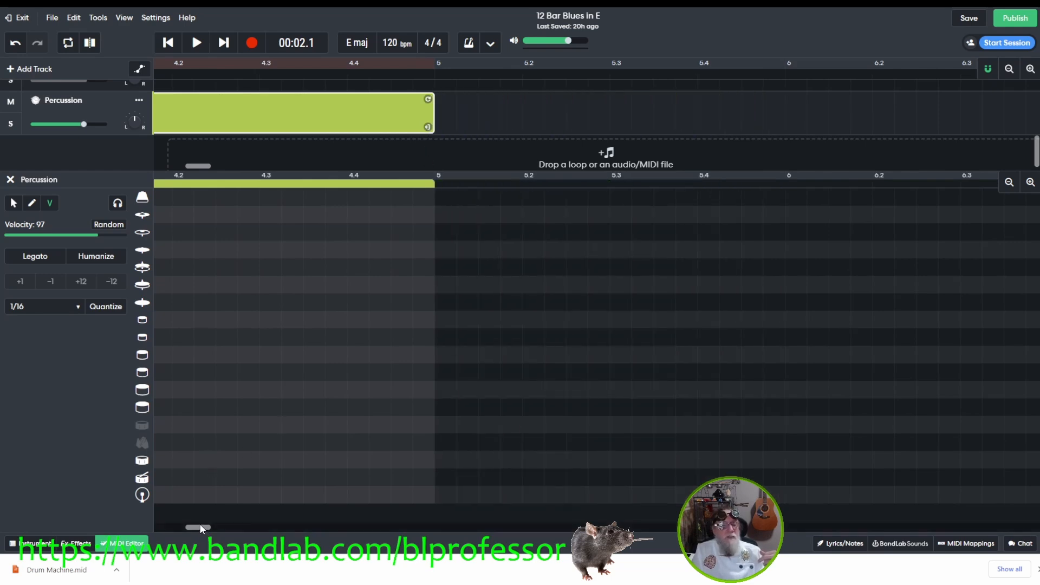
Select the first Percussion region and close the MIDI editor.
{"action": "left_click_drag", "start_coordinate": [196, 528], "coordinate": [155, 531]}
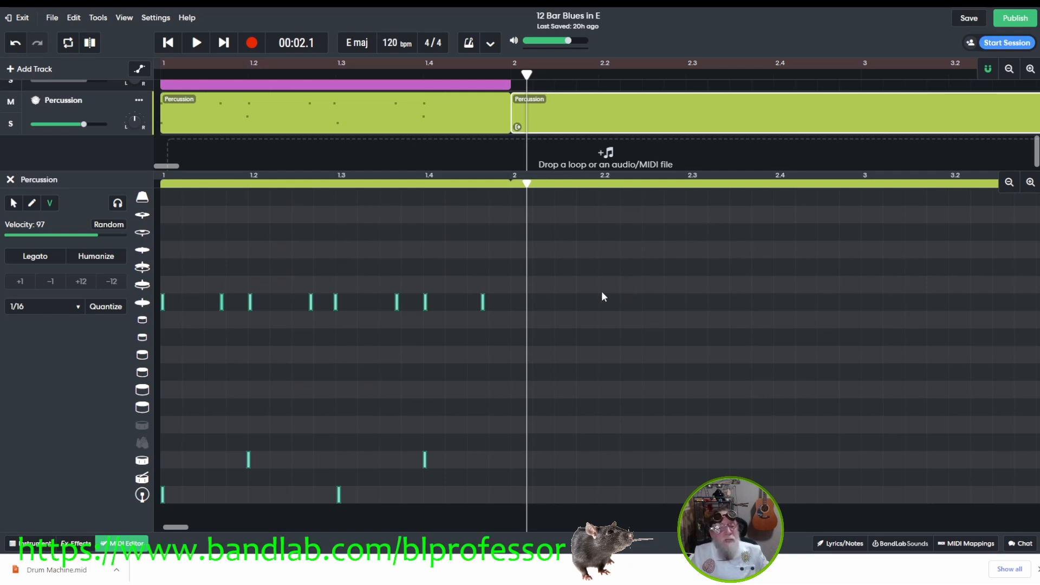
{"action": "left_click", "coordinate": [275, 104]}
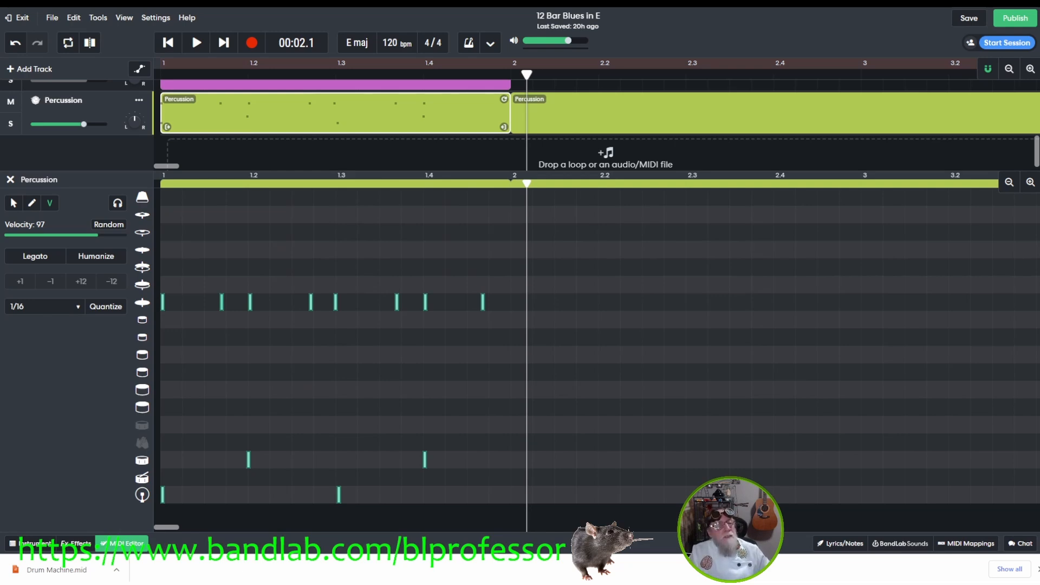
{"action": "left_click", "coordinate": [9, 180]}
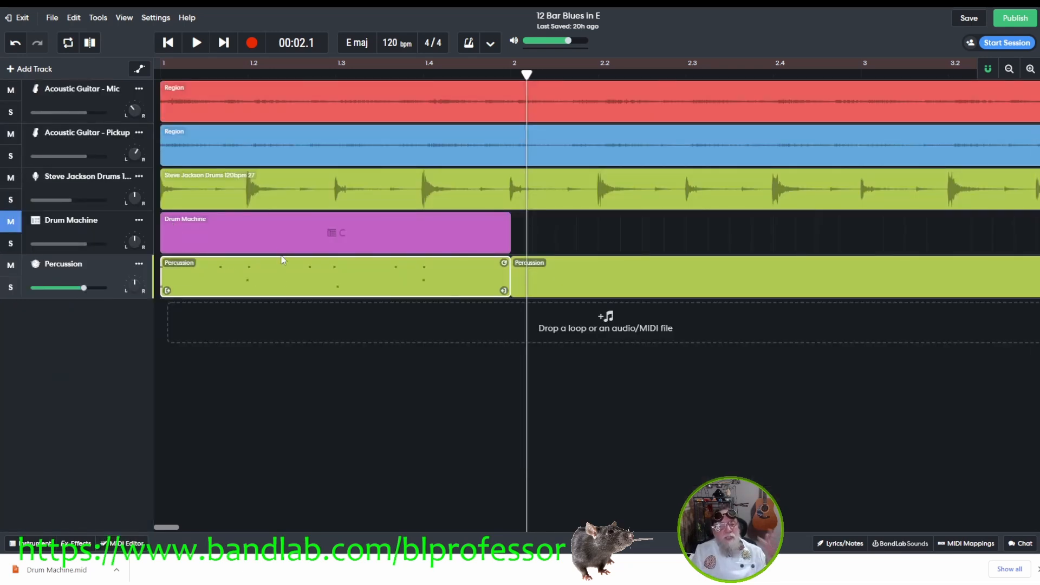
Delete the Percussion track from the project.
{"action": "left_click", "coordinate": [337, 244]}
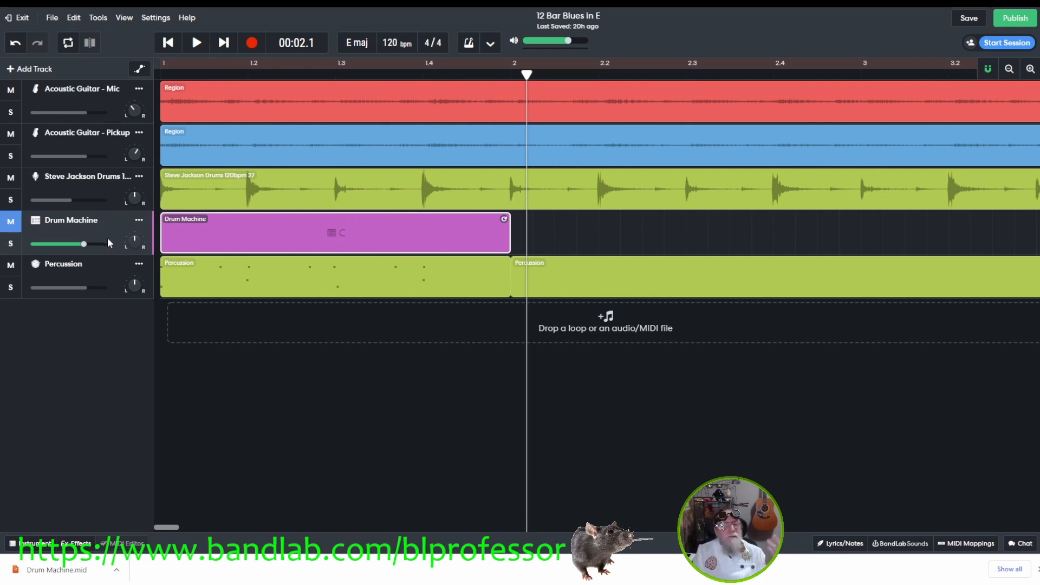
{"action": "left_click", "coordinate": [114, 277]}
{"action": "right_click", "coordinate": [117, 270]}
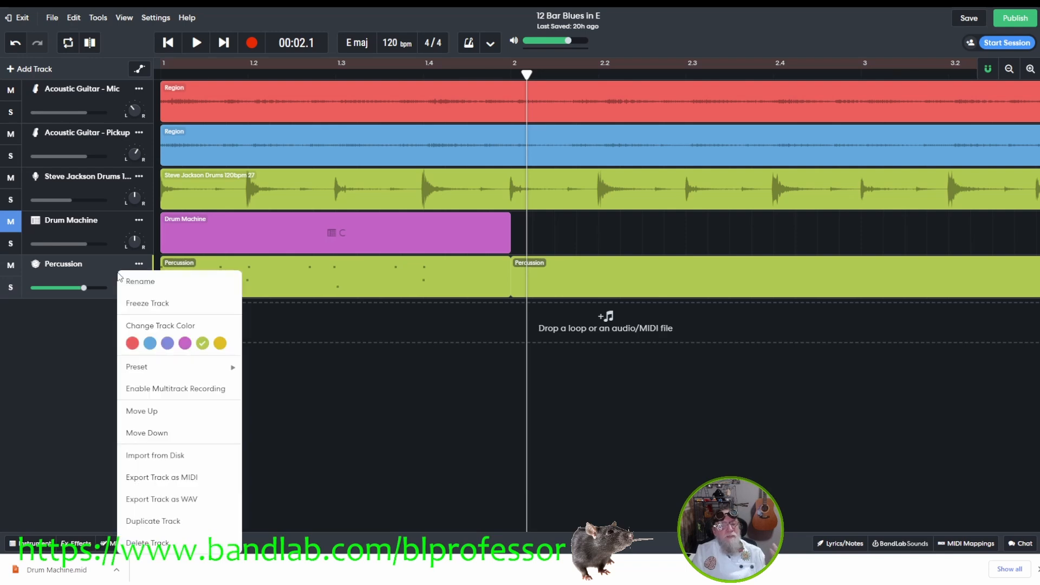
{"action": "left_click", "coordinate": [161, 543]}
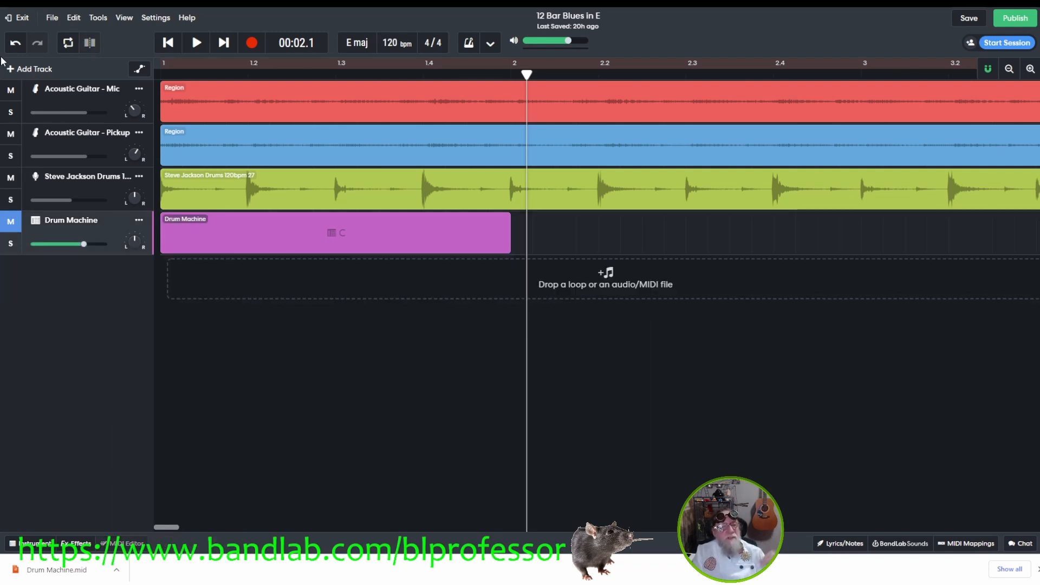
Add a new Instruments track and load the Blues drum kit on it.
{"action": "left_click", "coordinate": [25, 71]}
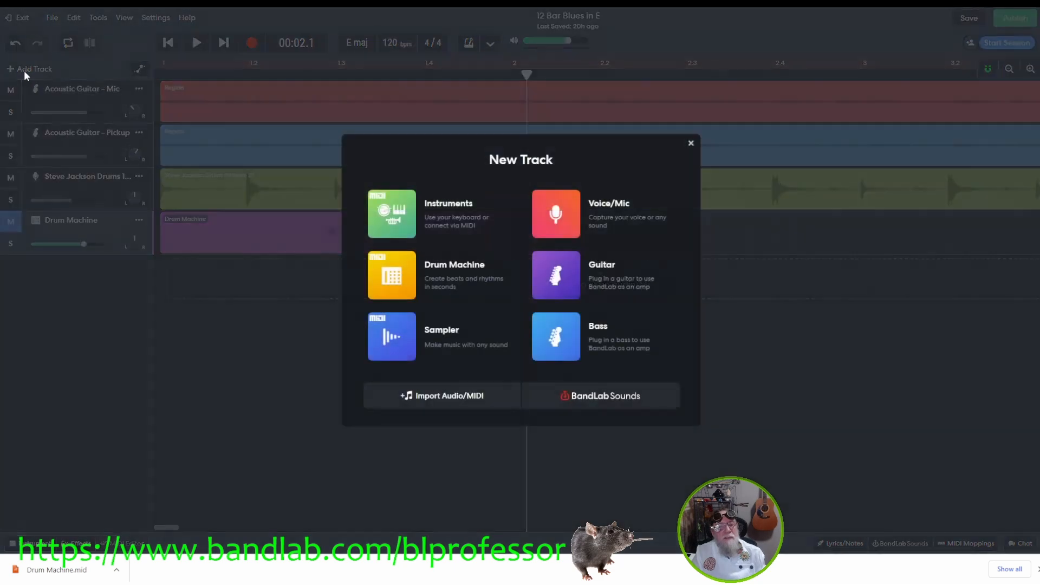
{"action": "left_click", "coordinate": [442, 210]}
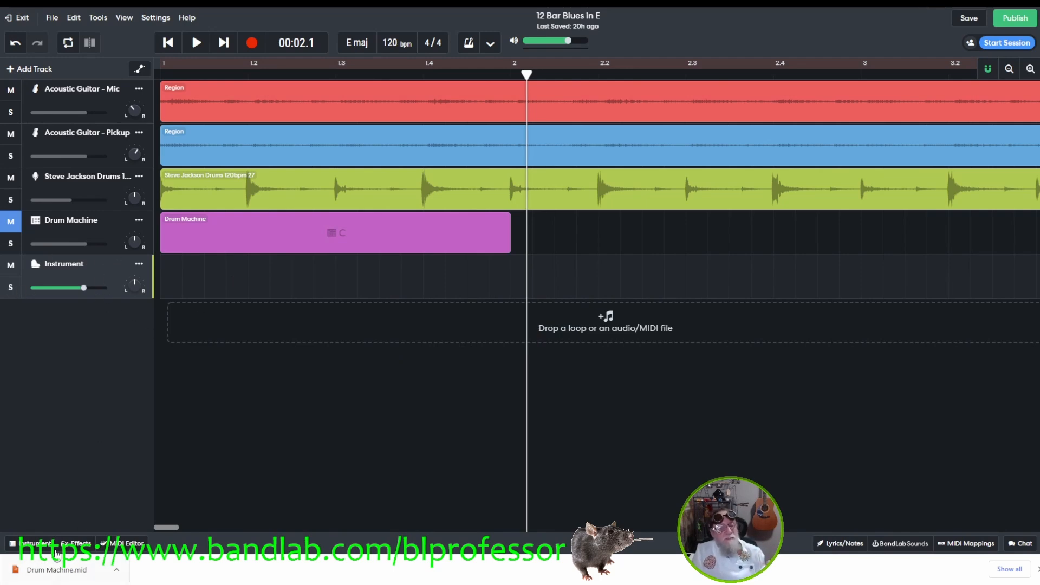
{"action": "left_click", "coordinate": [17, 545]}
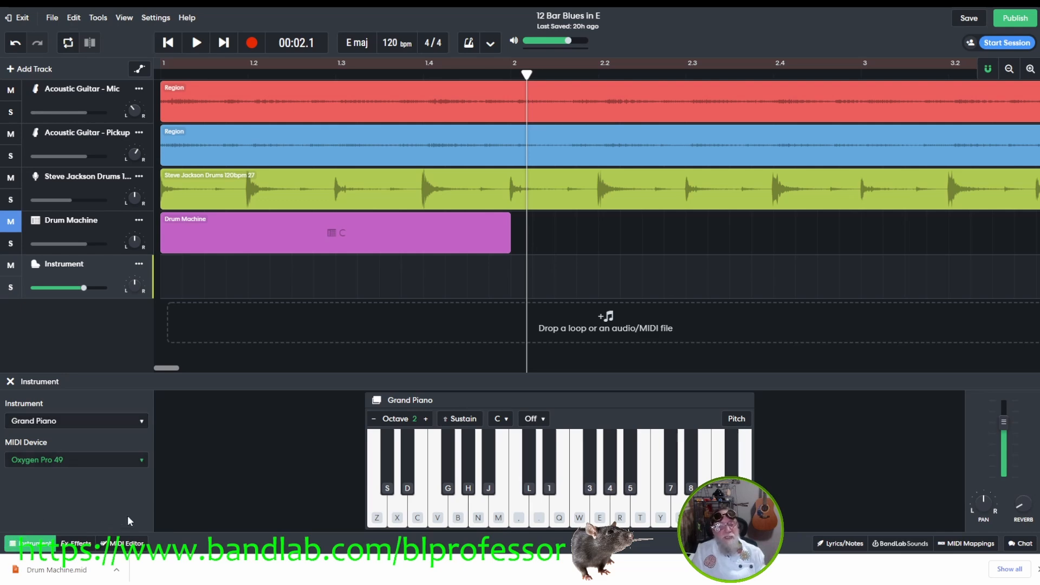
{"action": "left_click", "coordinate": [125, 543]}
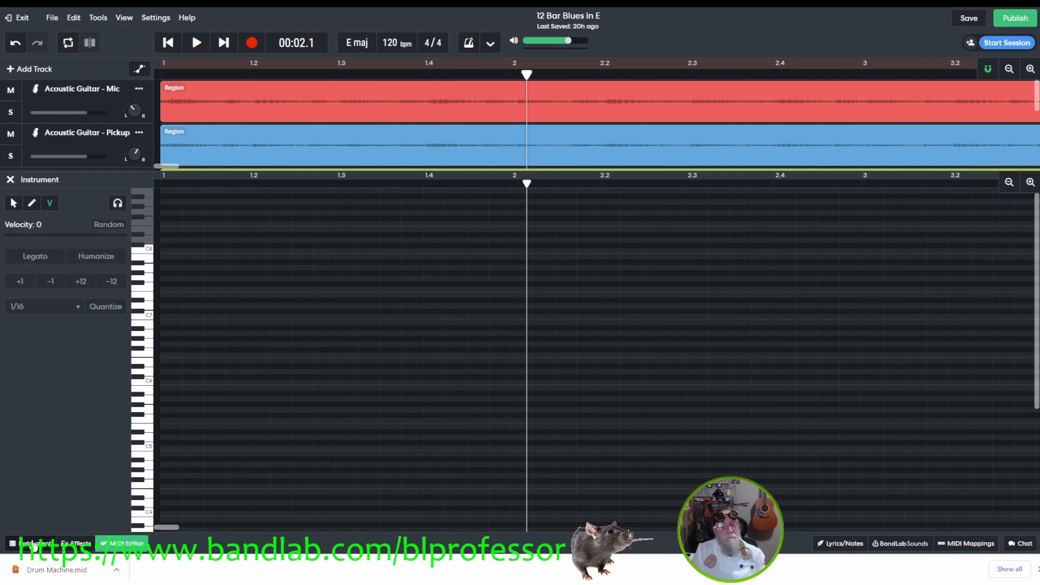
{"action": "left_click", "coordinate": [32, 542]}
{"action": "left_click", "coordinate": [62, 426]}
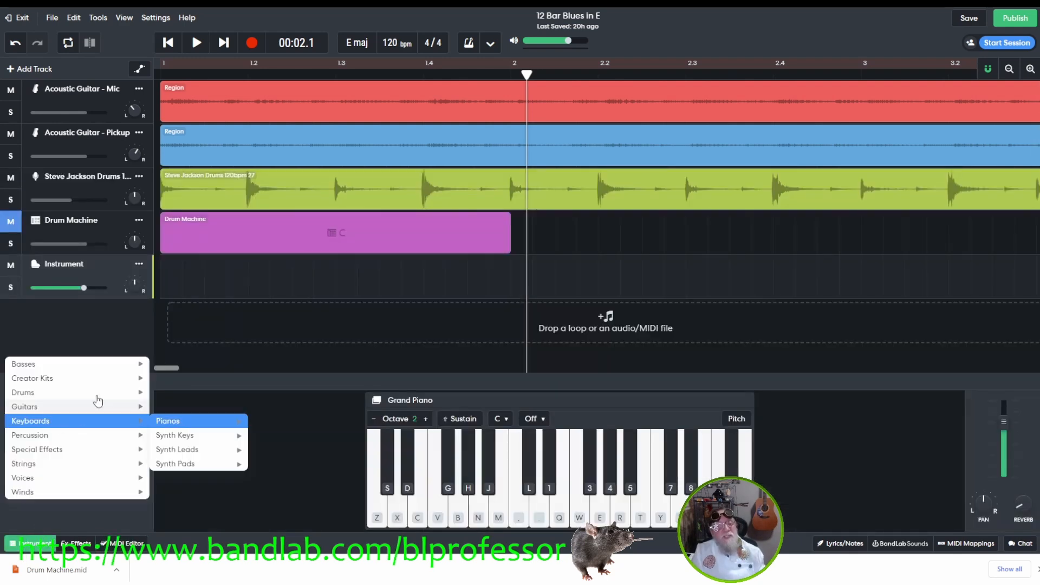
{"action": "mouse_move", "coordinate": [98, 382]}
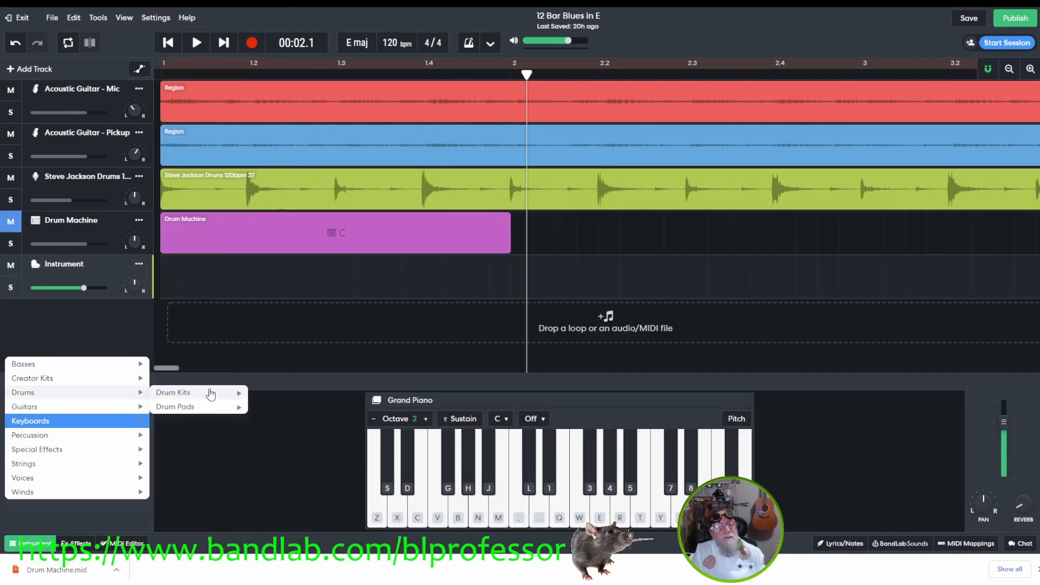
{"action": "mouse_move", "coordinate": [209, 393]}
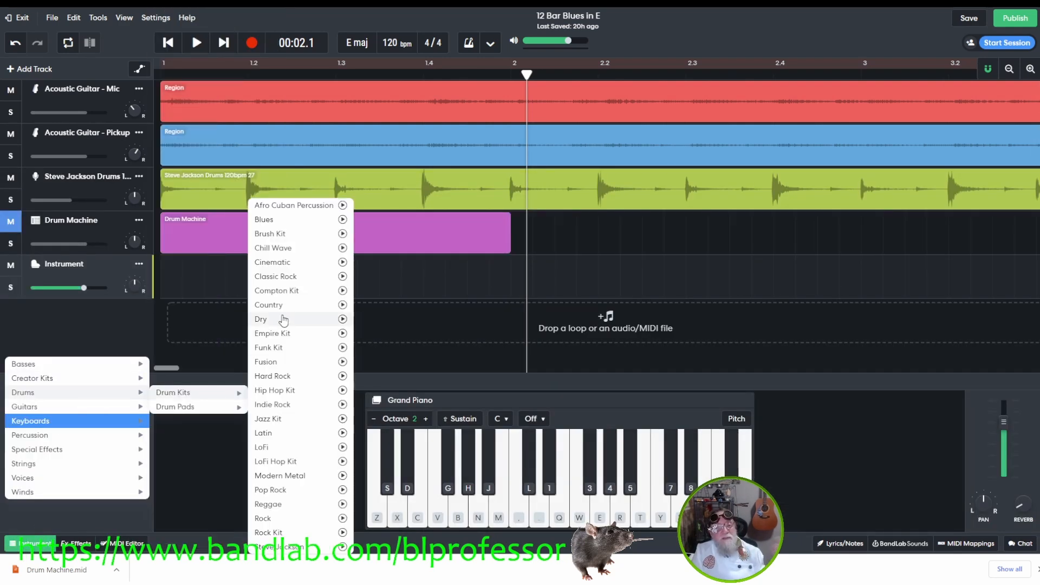
{"action": "left_click", "coordinate": [267, 220]}
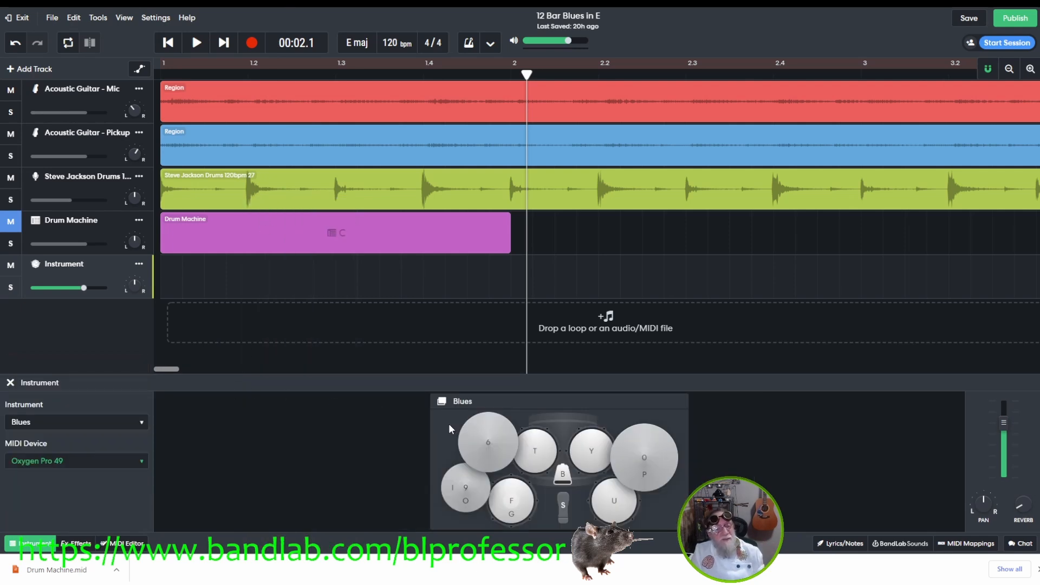
Draw kick notes on beats 1 and 3 and snare notes on beats 2 and 4 of bar 1 in the MIDI editor.
{"action": "left_click", "coordinate": [119, 545]}
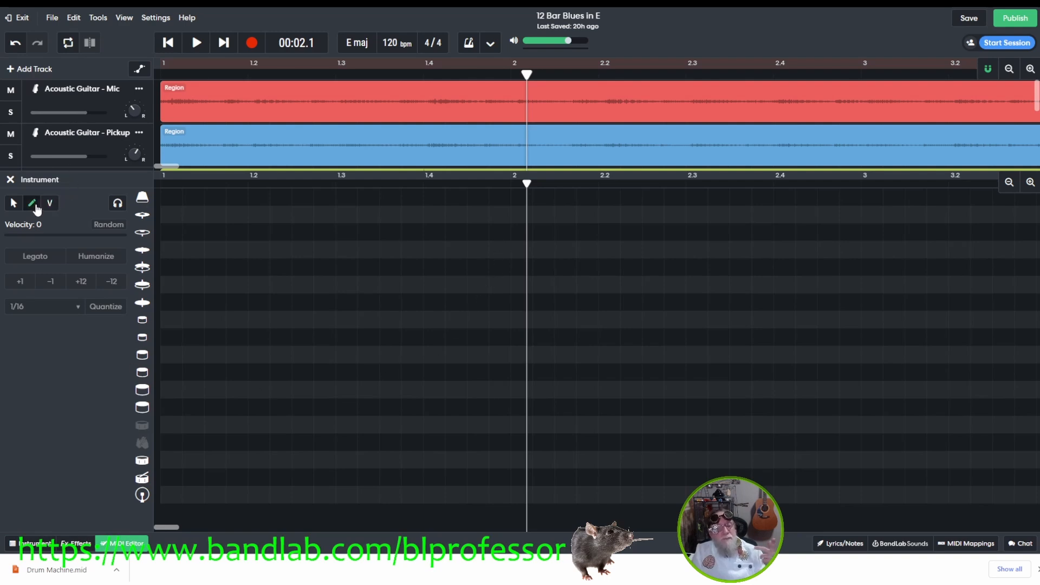
{"action": "left_click", "coordinate": [33, 204]}
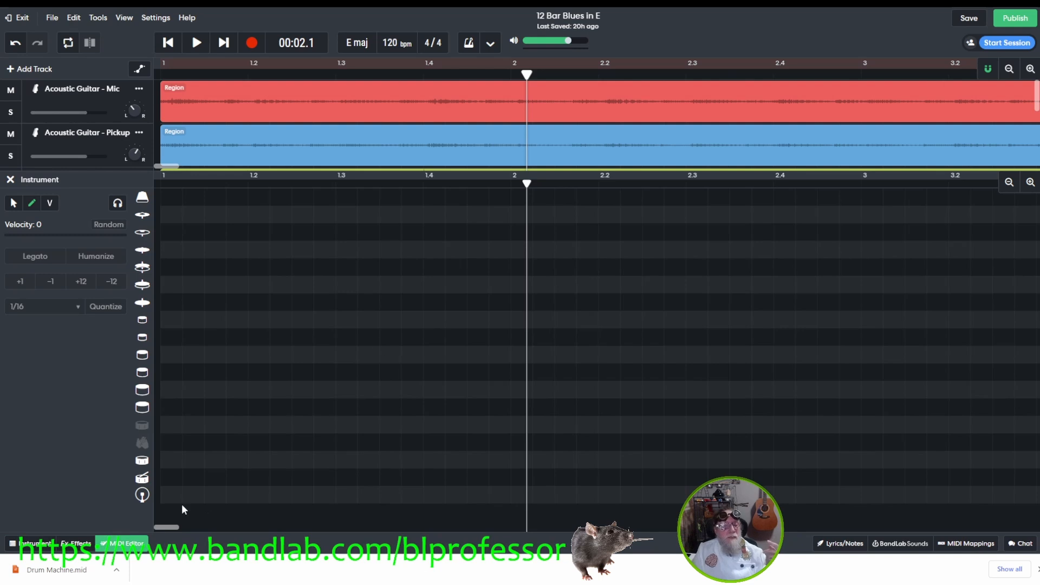
{"action": "left_click", "coordinate": [171, 494]}
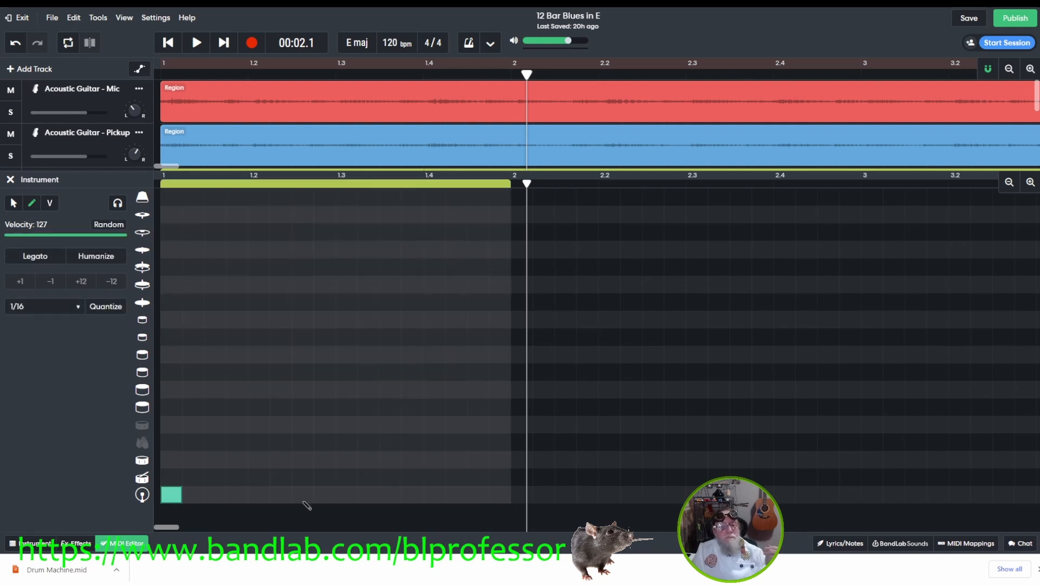
{"action": "left_click", "coordinate": [346, 499]}
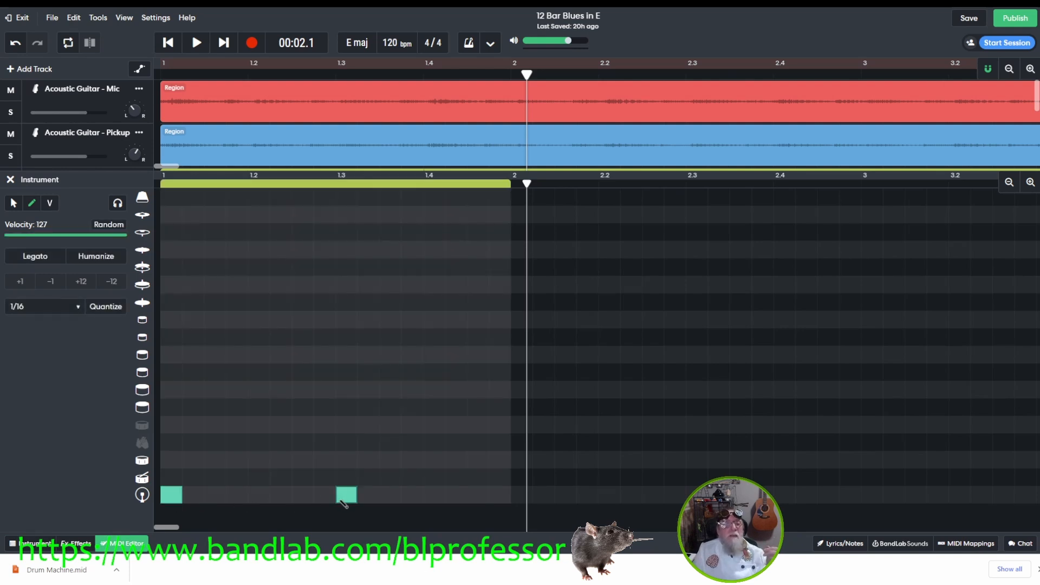
{"action": "left_click", "coordinate": [260, 465]}
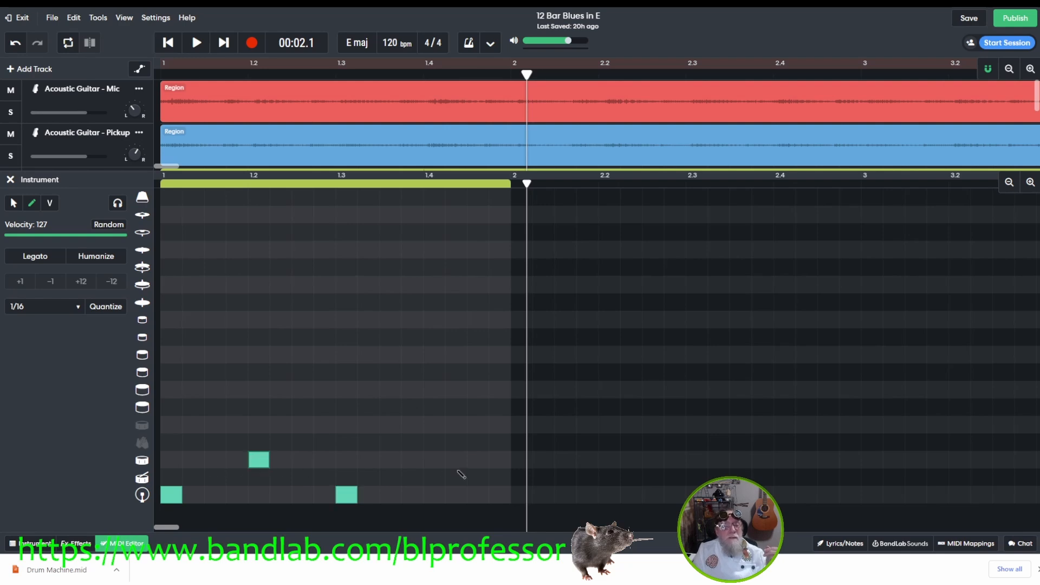
{"action": "left_click", "coordinate": [434, 461]}
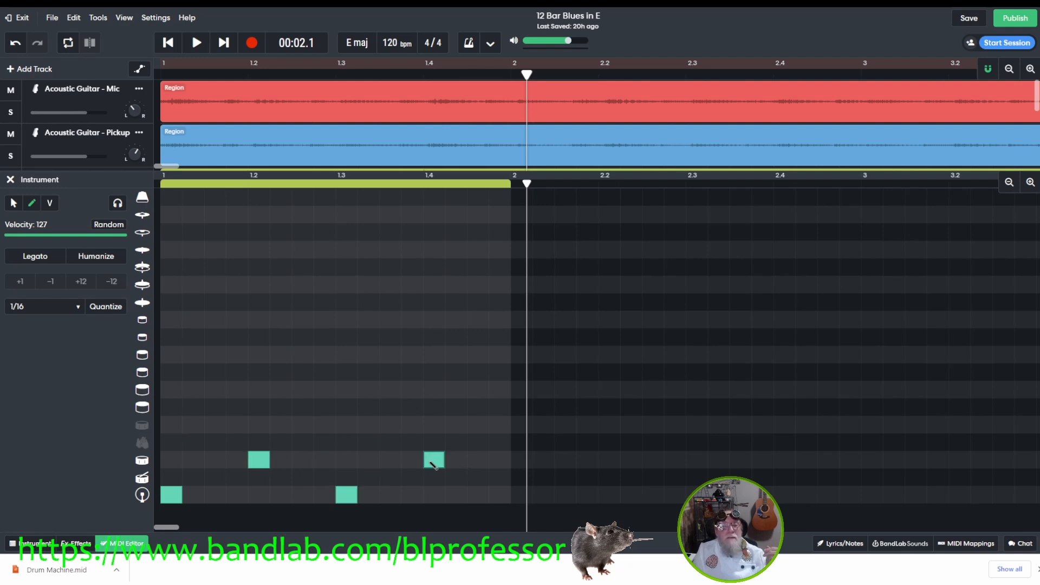
Draw eight evenly spaced eighth-note hits across bar 1 on the cymbal row directly above the toms.
{"action": "left_click", "coordinate": [171, 302]}
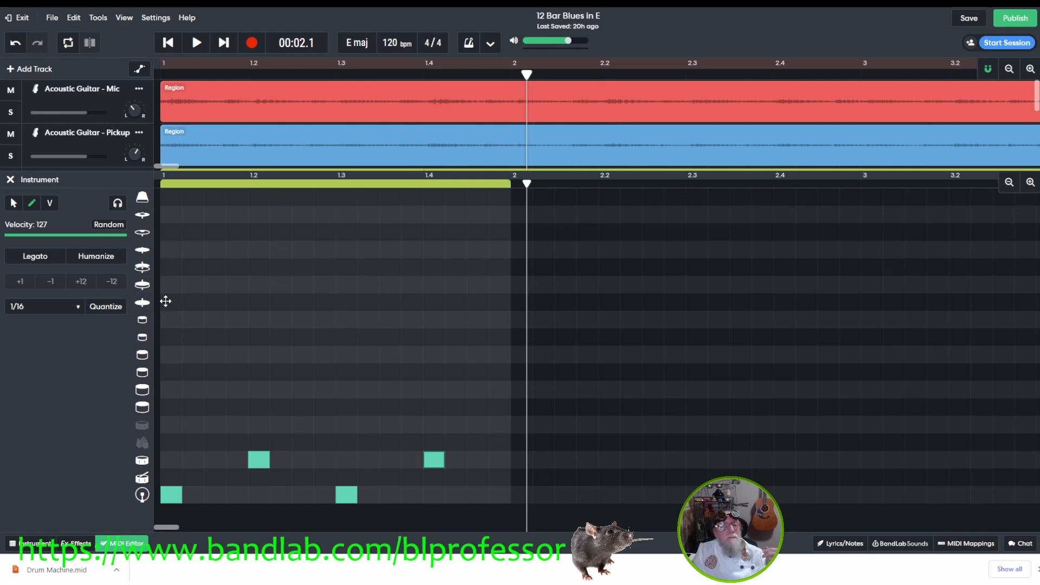
{"action": "left_click", "coordinate": [216, 302]}
{"action": "left_click", "coordinate": [258, 302]}
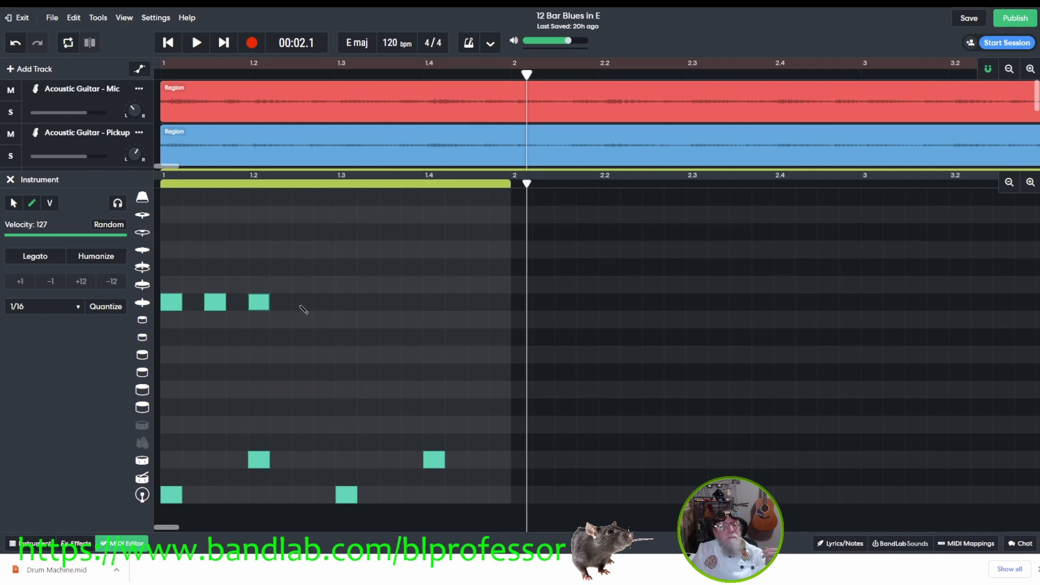
{"action": "left_click", "coordinate": [303, 302]}
{"action": "left_click", "coordinate": [346, 302]}
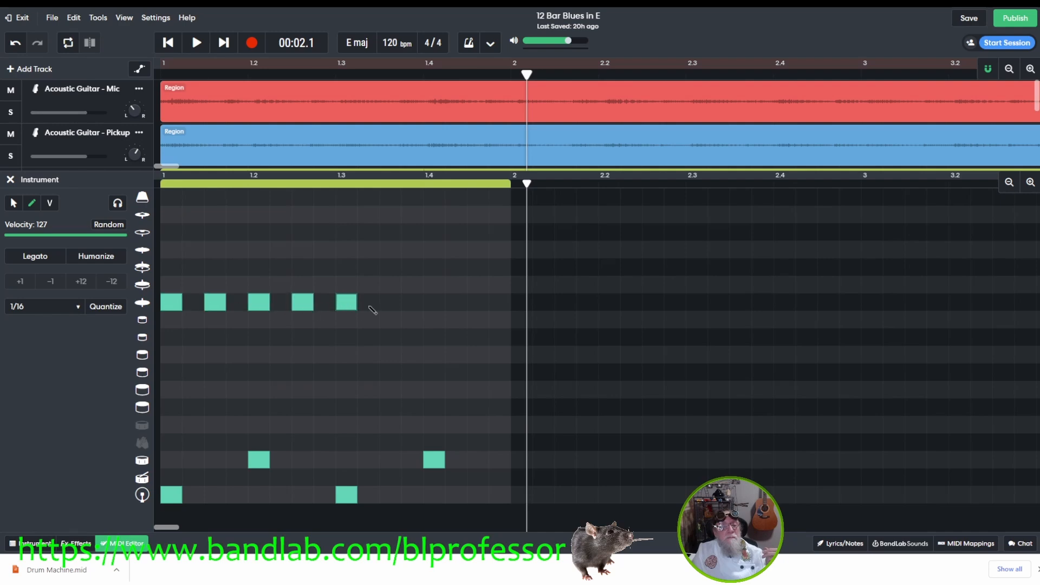
{"action": "left_click", "coordinate": [390, 302]}
{"action": "left_click", "coordinate": [434, 301]}
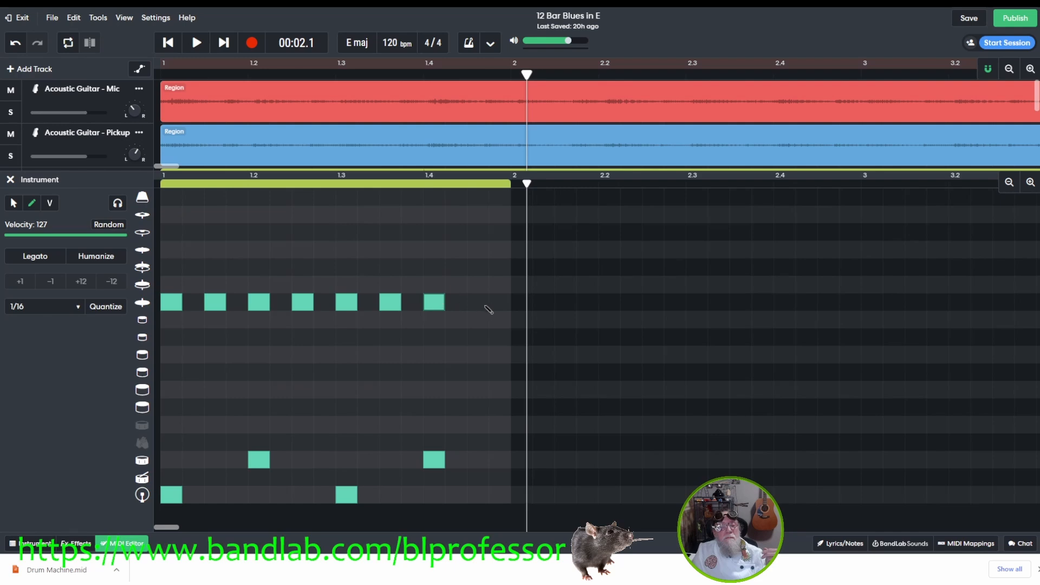
{"action": "left_click", "coordinate": [478, 302]}
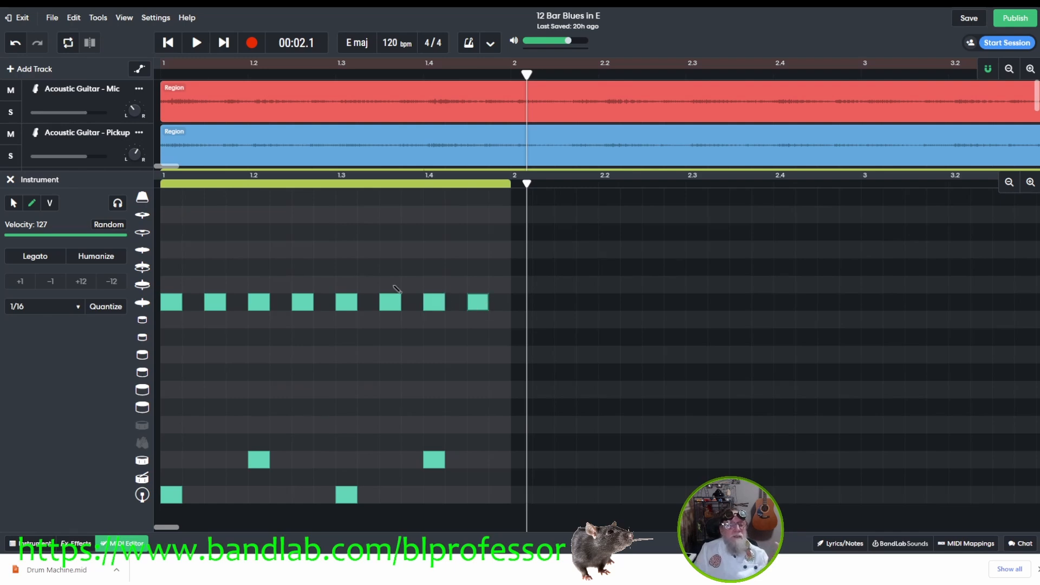
Play the new drum pattern from the start of the project and stop it after bar 1.
{"action": "left_click", "coordinate": [168, 42]}
{"action": "left_click", "coordinate": [196, 43]}
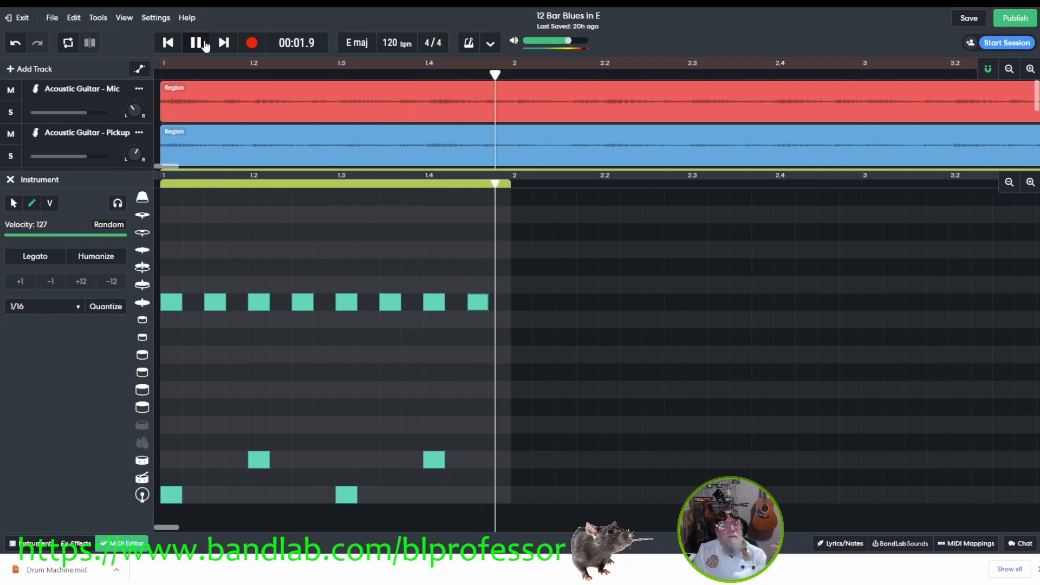
{"action": "left_click", "coordinate": [204, 44]}
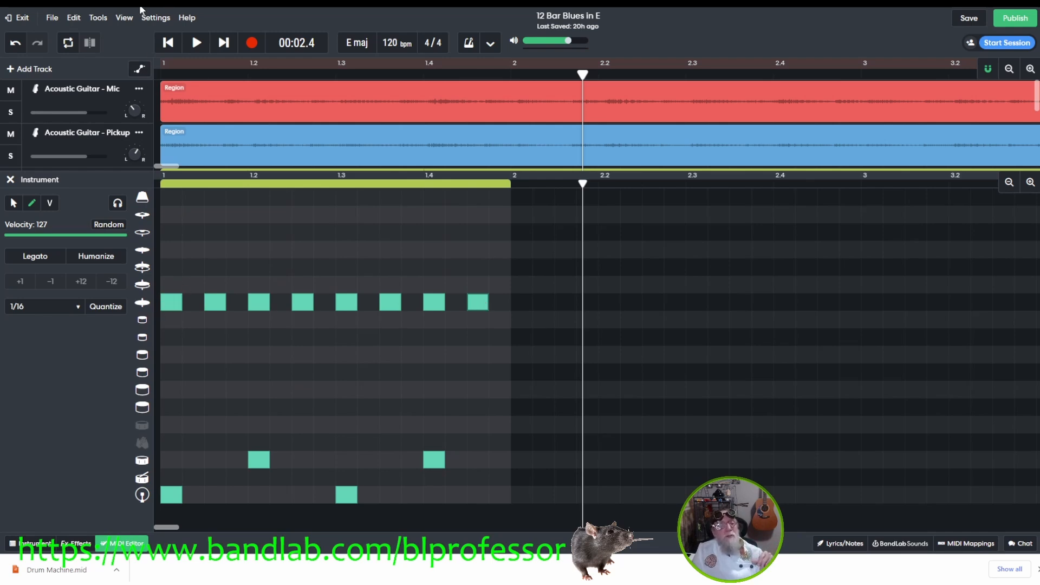
{"action": "left_click", "coordinate": [154, 18]}
{"action": "left_click", "coordinate": [120, 19]}
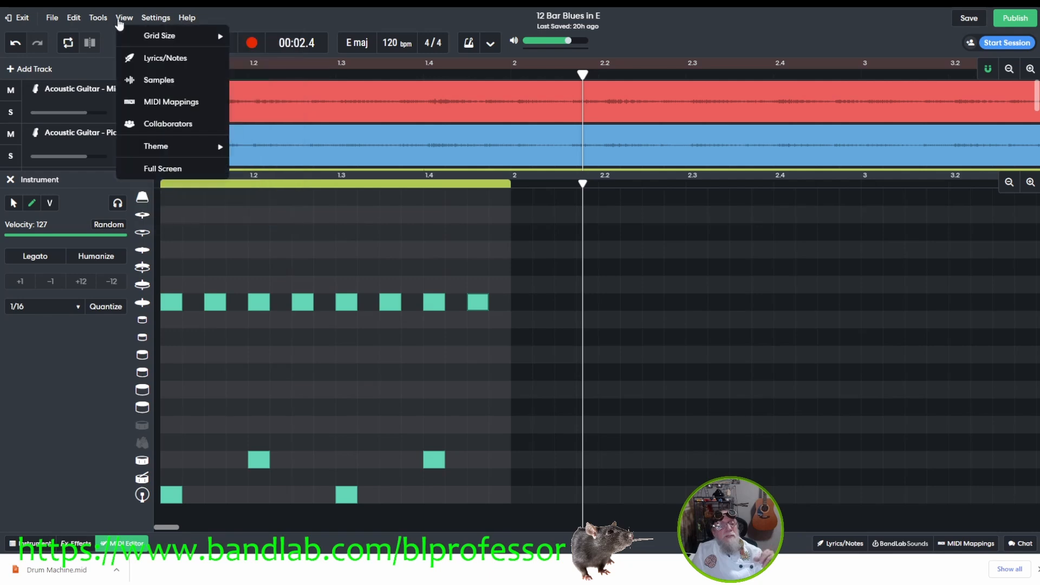
{"action": "mouse_move", "coordinate": [136, 38]}
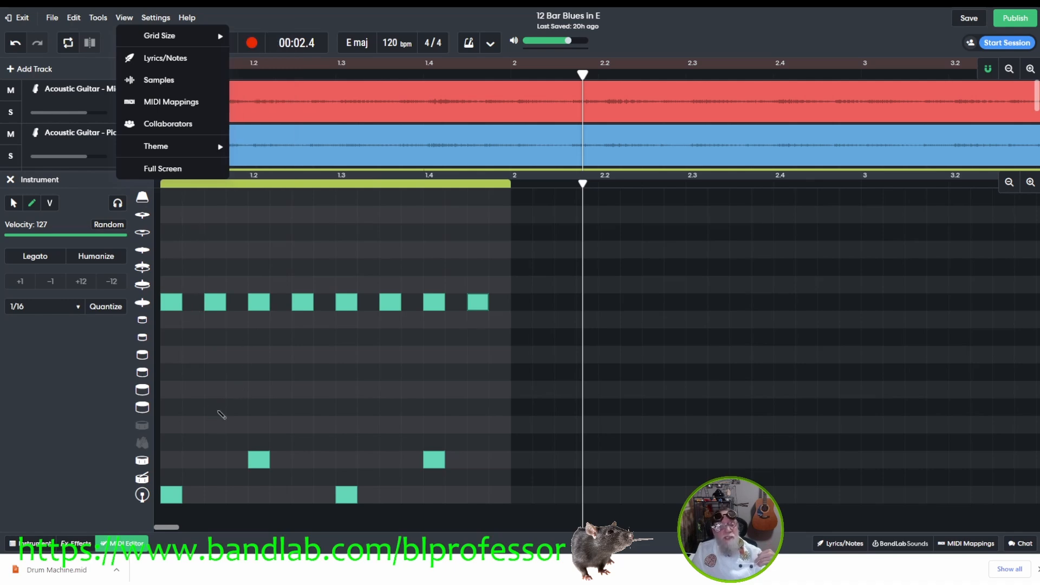
Draw three notes, each three sixteenths long, on a lower tom row and one longer note on a higher tom row in bar 1.
{"action": "left_click", "coordinate": [243, 391]}
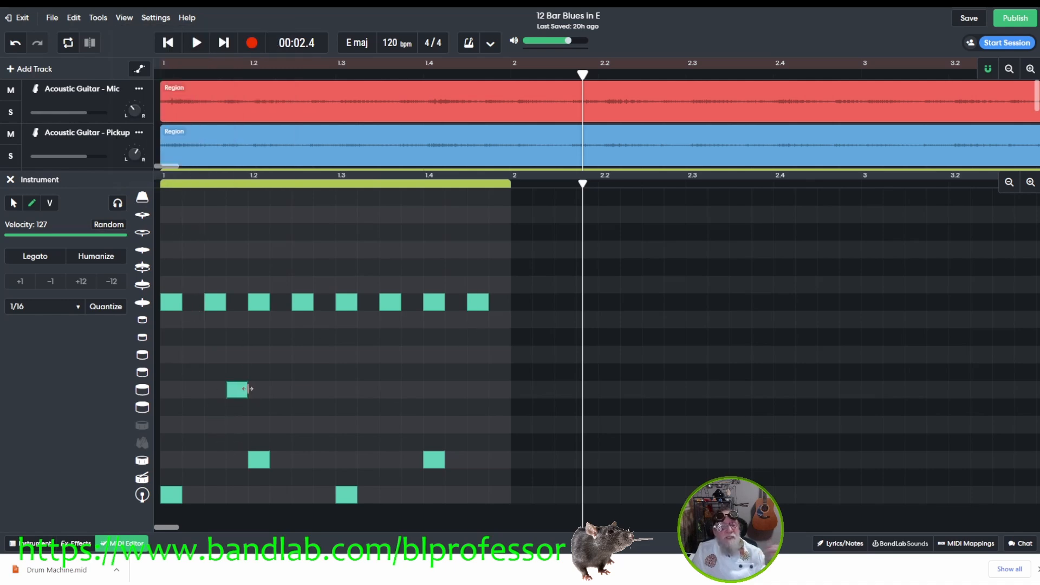
{"action": "left_click_drag", "start_coordinate": [249, 390], "coordinate": [297, 398]}
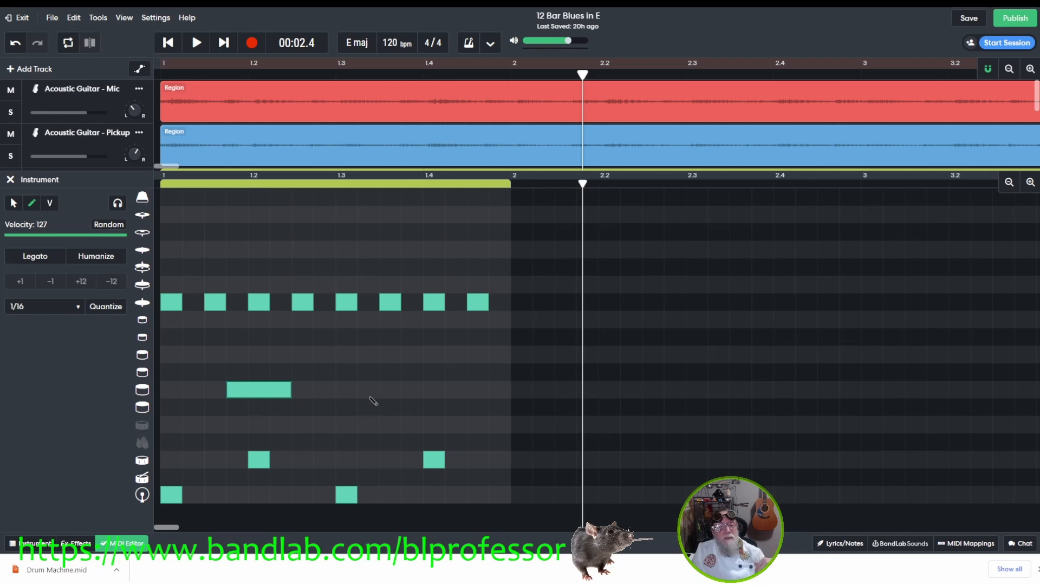
{"action": "left_click", "coordinate": [370, 394]}
{"action": "left_click", "coordinate": [469, 398]}
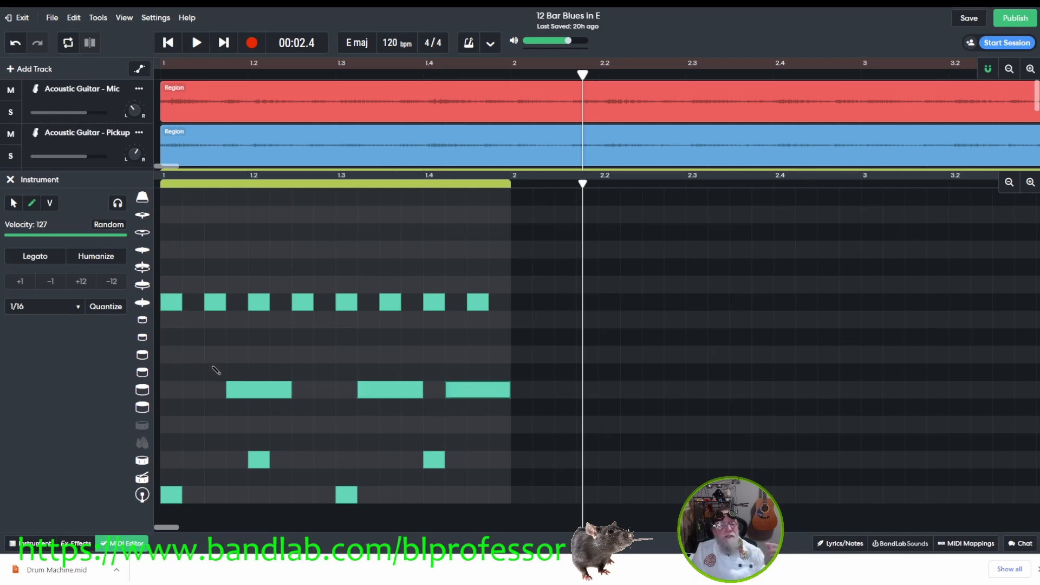
{"action": "mouse_move", "coordinate": [212, 361]}
{"action": "left_mouse_down"}
{"action": "mouse_move", "coordinate": [467, 418]}
{"action": "mouse_move", "coordinate": [265, 379]}
{"action": "left_mouse_up"}
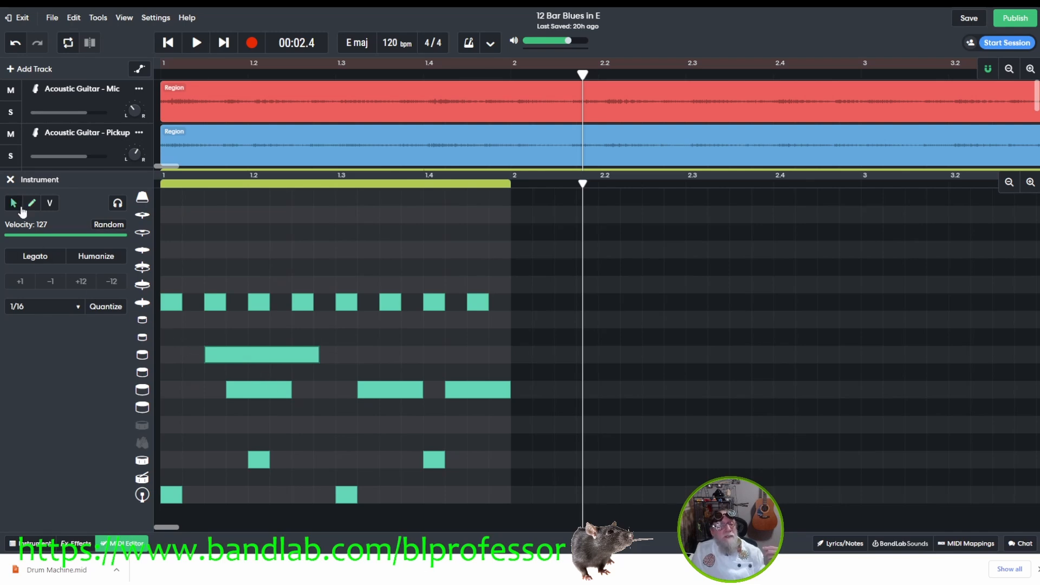
Select all the tom notes in bar 1 and delete them.
{"action": "left_click", "coordinate": [20, 206]}
{"action": "left_click_drag", "start_coordinate": [180, 331], "coordinate": [521, 434]}
{"action": "key", "text": "Delete"}
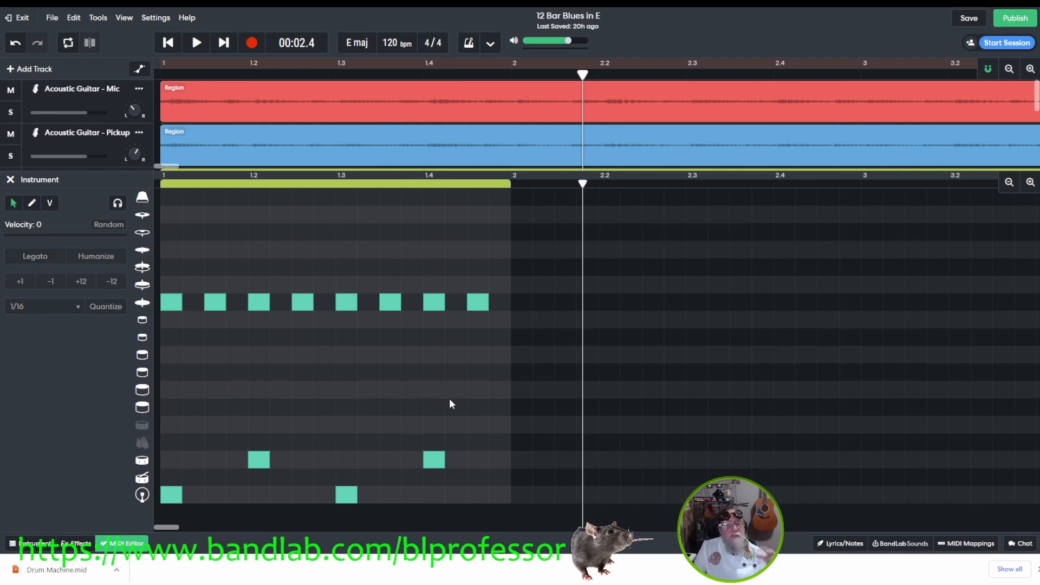
Use the Velocity tool to lower the beat 3 cymbal note to 86 and raise it back to 127, finishing with the selection tool.
{"action": "left_click", "coordinate": [49, 204]}
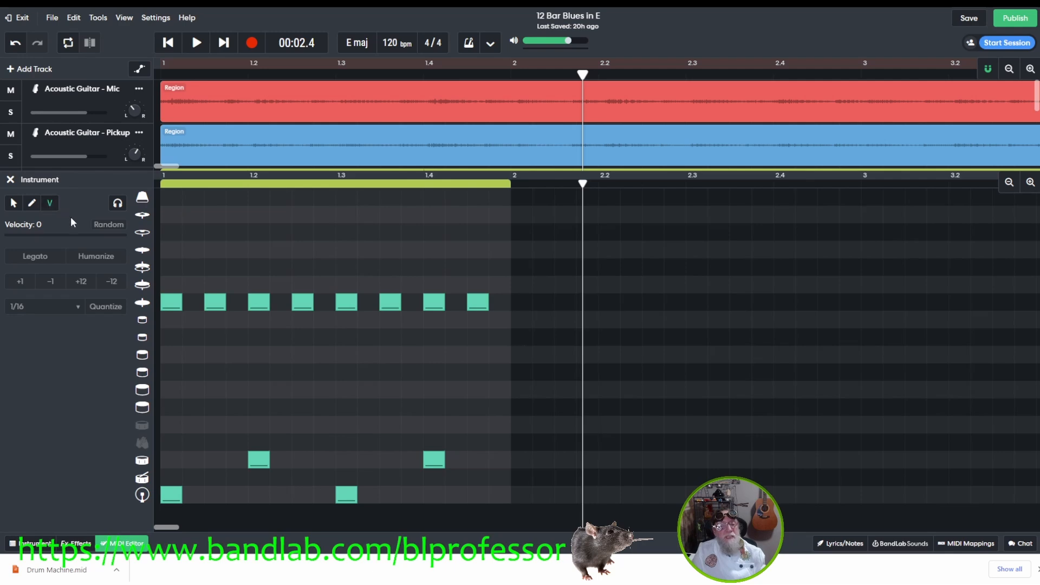
{"action": "left_click", "coordinate": [1030, 183]}
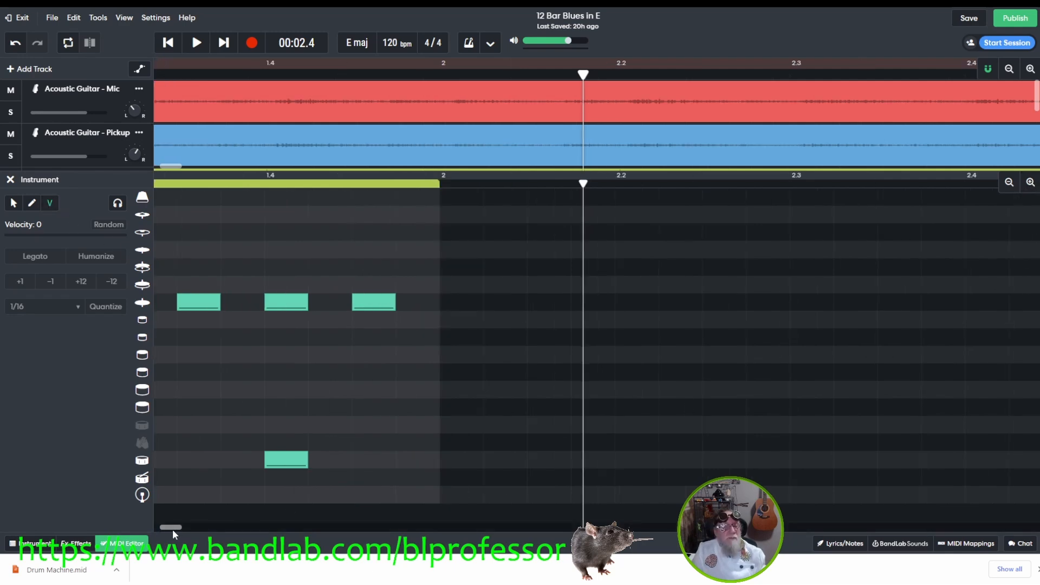
{"action": "left_click_drag", "start_coordinate": [173, 528], "coordinate": [161, 529]}
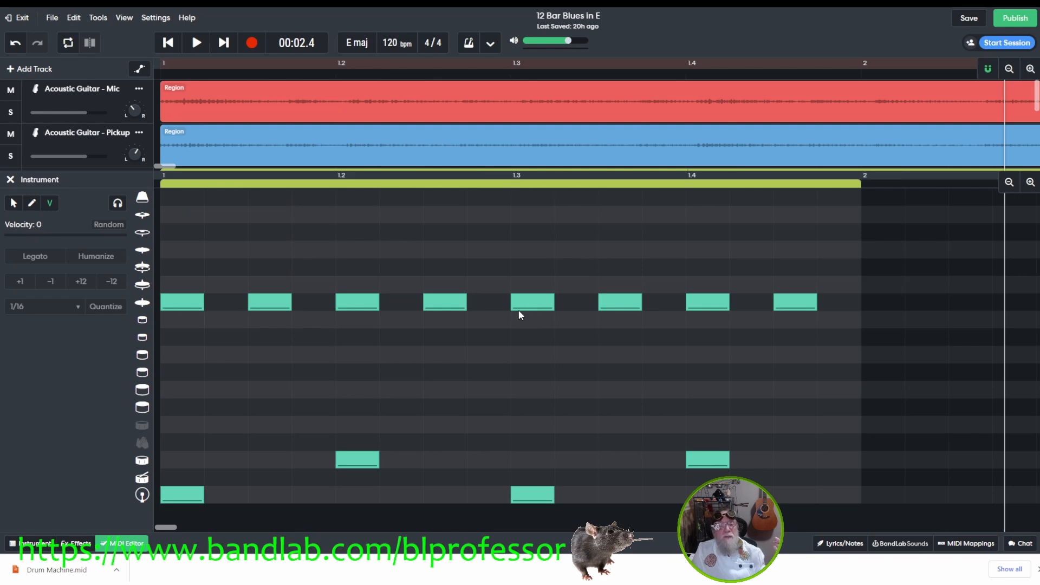
{"action": "mouse_move", "coordinate": [531, 306]}
{"action": "left_mouse_down"}
{"action": "mouse_move", "coordinate": [531, 364]}
{"action": "mouse_move", "coordinate": [527, 298]}
{"action": "mouse_move", "coordinate": [523, 313]}
{"action": "left_mouse_up"}
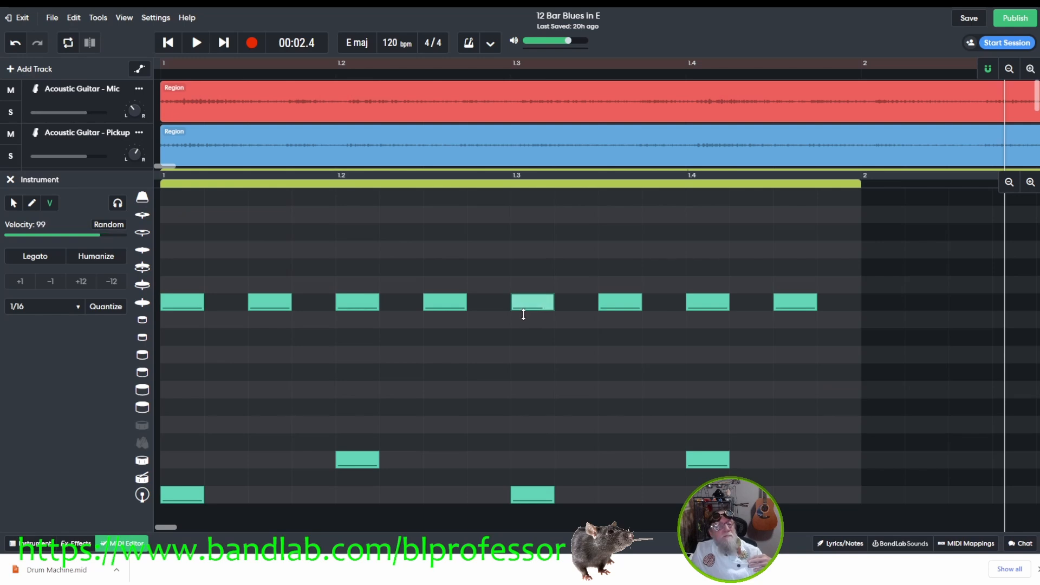
{"action": "left_click_drag", "start_coordinate": [528, 314], "coordinate": [534, 320]}
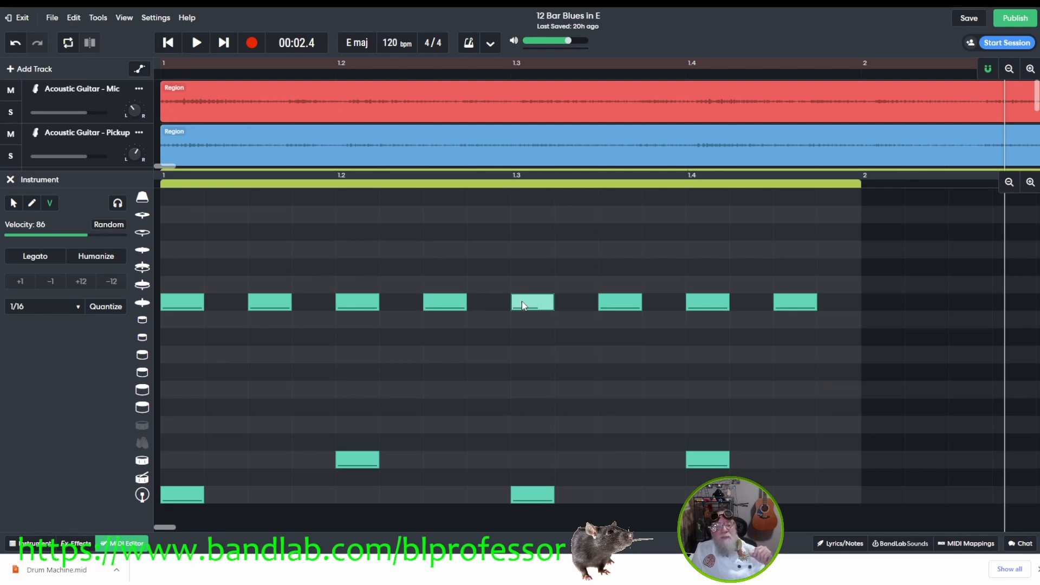
{"action": "left_click_drag", "start_coordinate": [524, 306], "coordinate": [534, 243]}
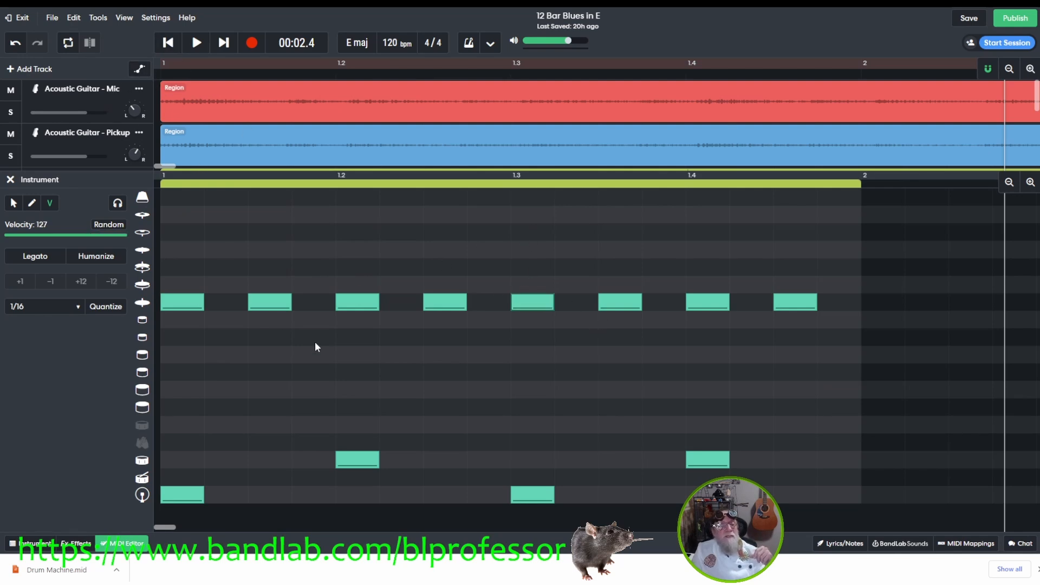
{"action": "left_click", "coordinate": [13, 203]}
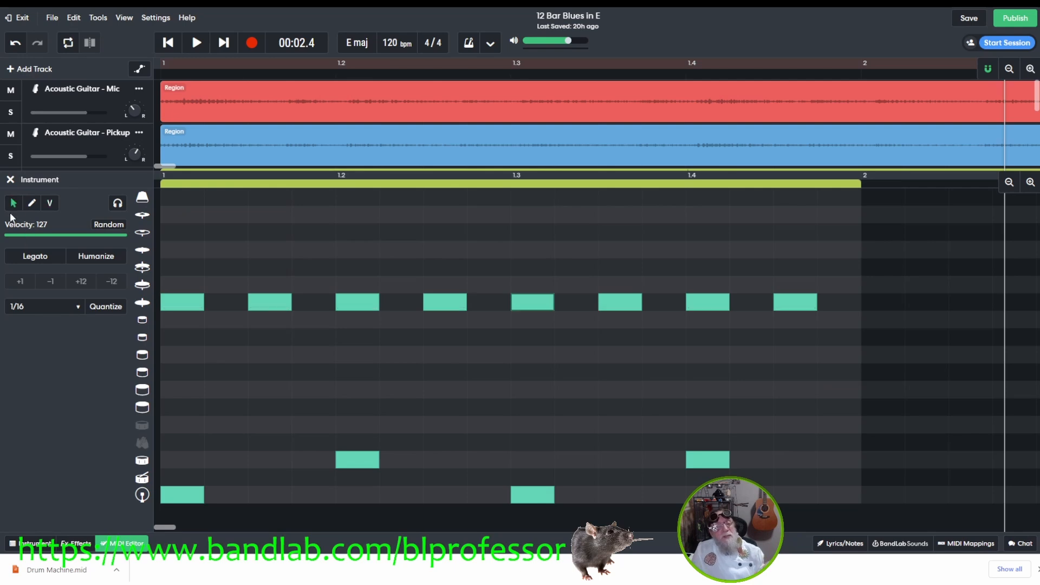
Check the velocity of each cymbal note in turn and of the snare and kick notes in bar 1.
{"action": "left_click", "coordinate": [181, 304]}
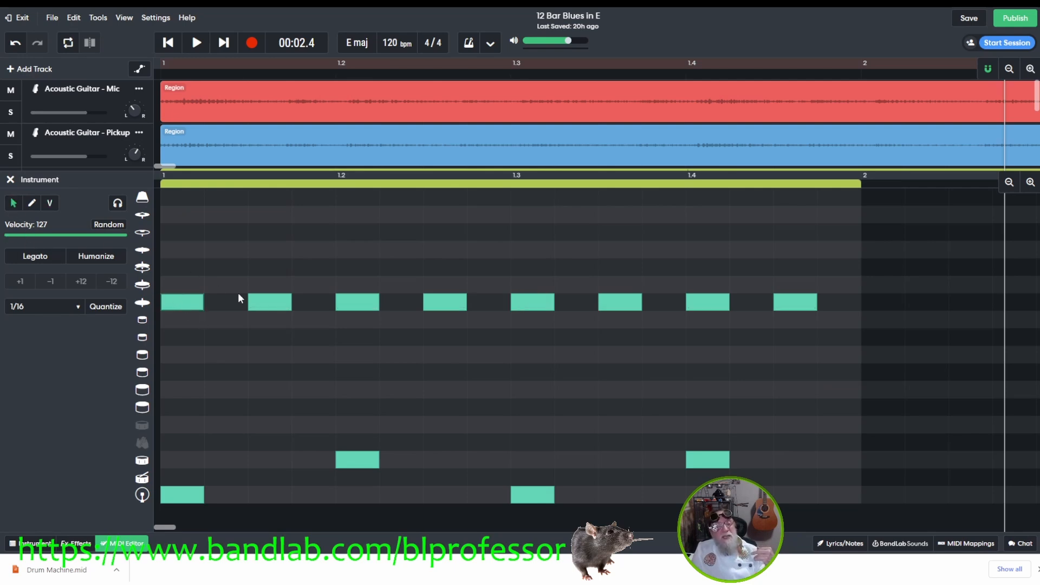
{"action": "left_click", "coordinate": [274, 305]}
{"action": "left_click", "coordinate": [366, 310]}
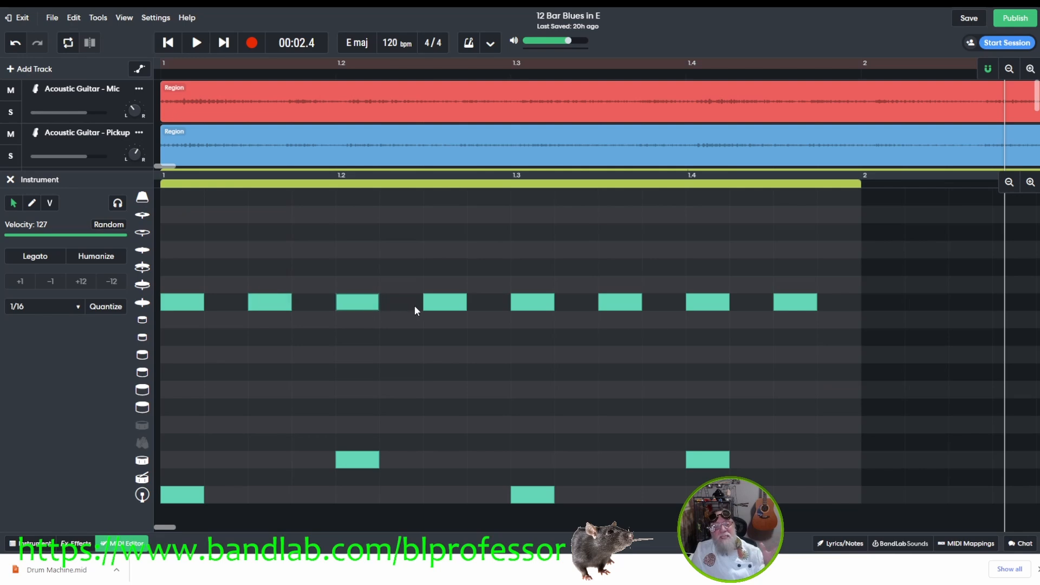
{"action": "left_click", "coordinate": [431, 303]}
{"action": "left_click", "coordinate": [540, 314]}
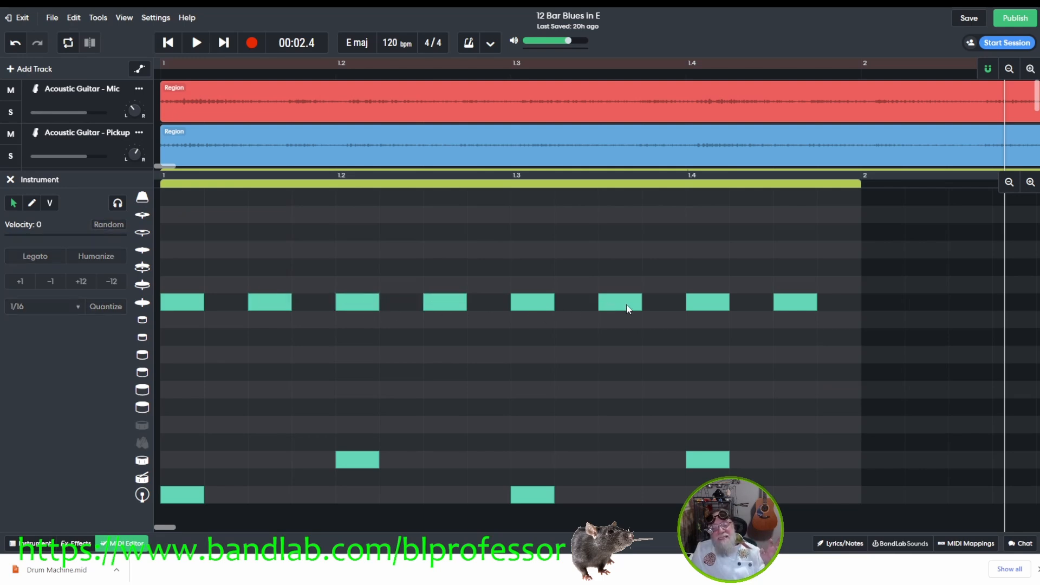
{"action": "left_click", "coordinate": [625, 307]}
{"action": "left_click", "coordinate": [707, 306]}
{"action": "left_click", "coordinate": [788, 303]}
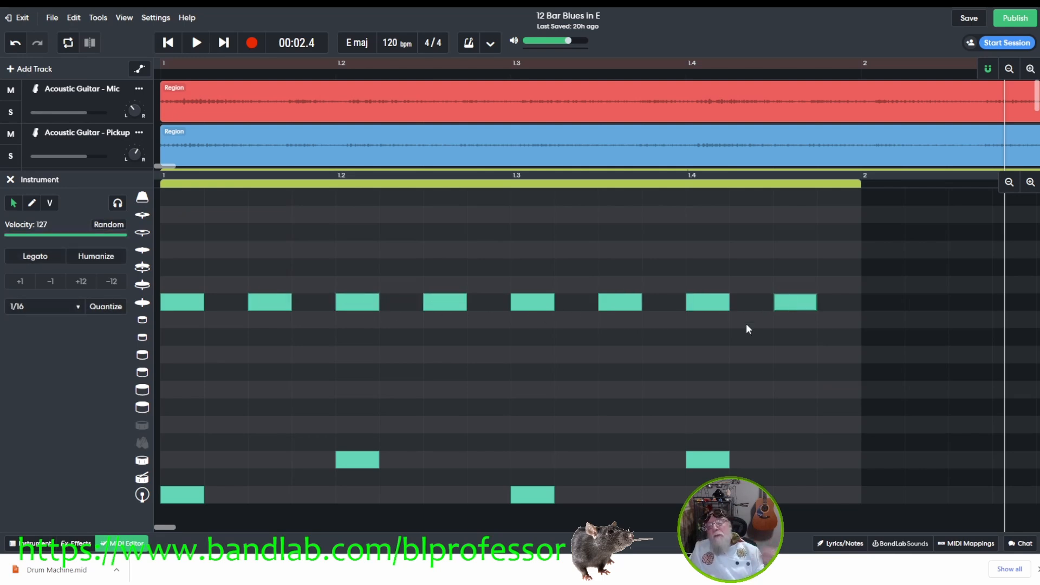
{"action": "left_click", "coordinate": [715, 466]}
{"action": "left_click", "coordinate": [520, 498]}
{"action": "left_click", "coordinate": [357, 463]}
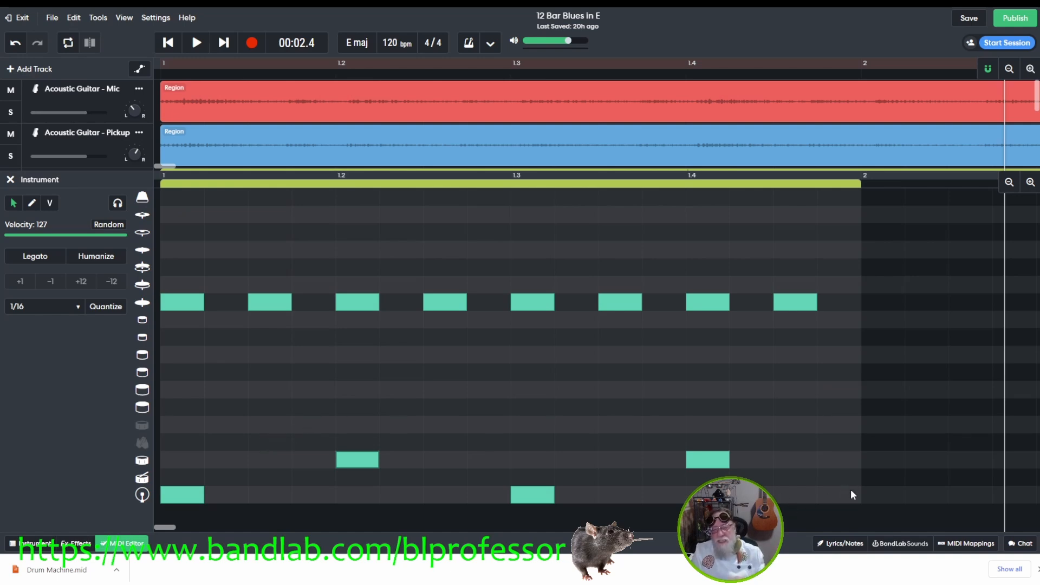
Select every note in bar 1, lower their velocity to 100 and clear the selection.
{"action": "left_click_drag", "start_coordinate": [851, 491], "coordinate": [135, 248]}
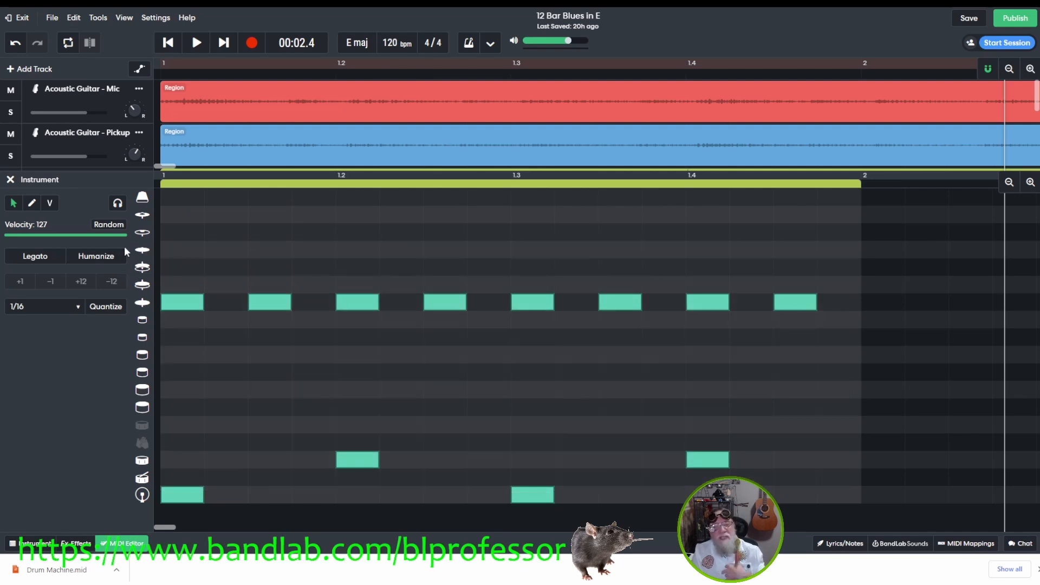
{"action": "left_click_drag", "start_coordinate": [126, 235], "coordinate": [102, 232]}
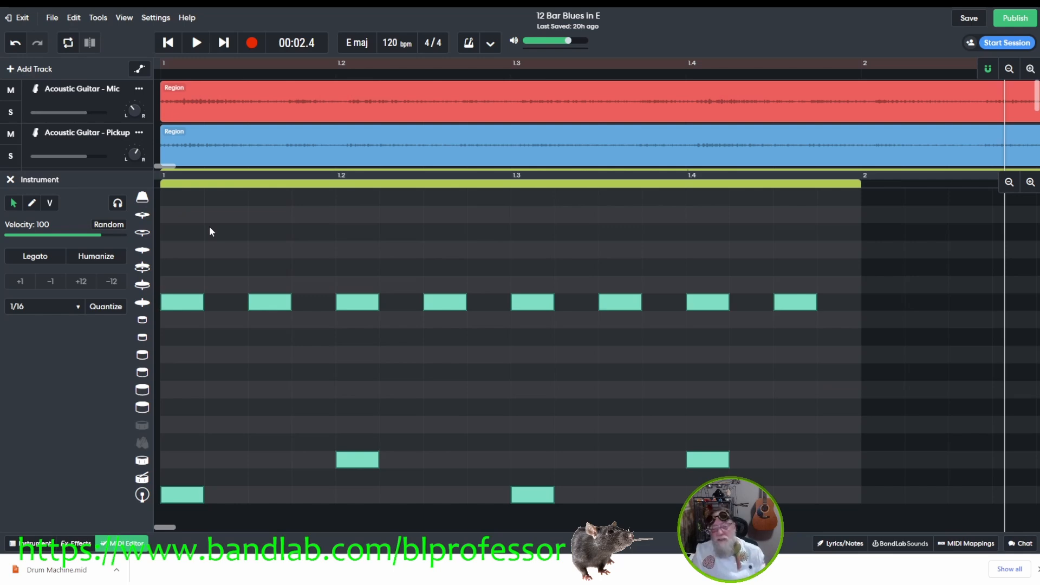
{"action": "left_click", "coordinate": [455, 365]}
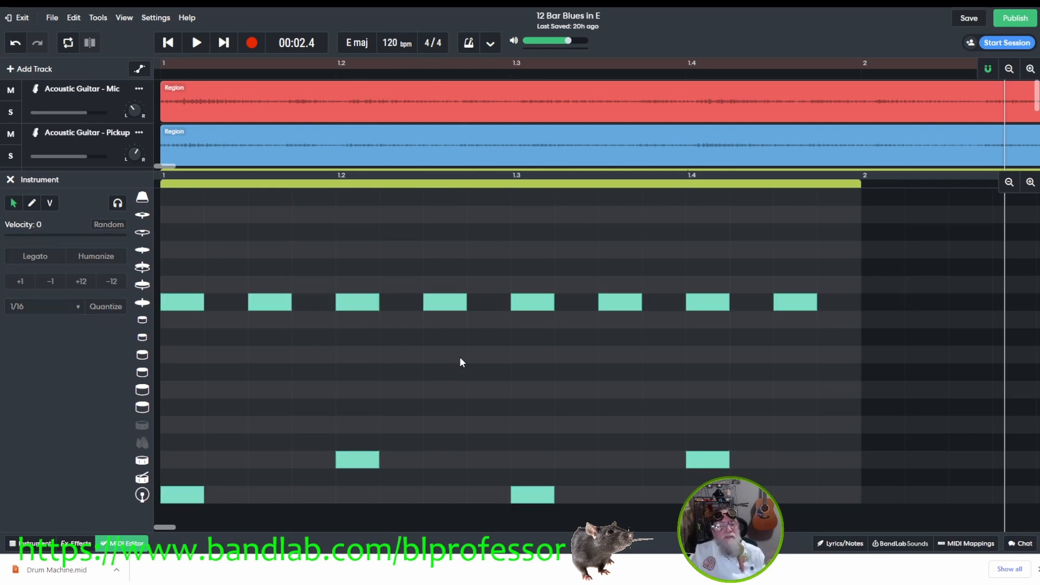
Play the softened drum pattern, stop it after bar 1 and return the playhead to the start.
{"action": "left_click", "coordinate": [193, 43]}
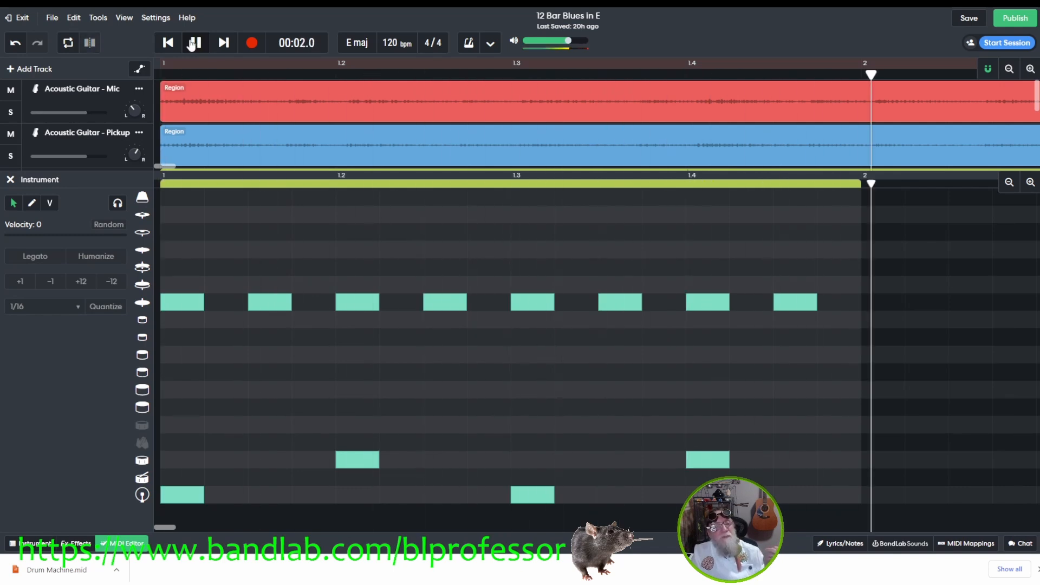
{"action": "left_click", "coordinate": [190, 43]}
{"action": "left_click", "coordinate": [169, 43]}
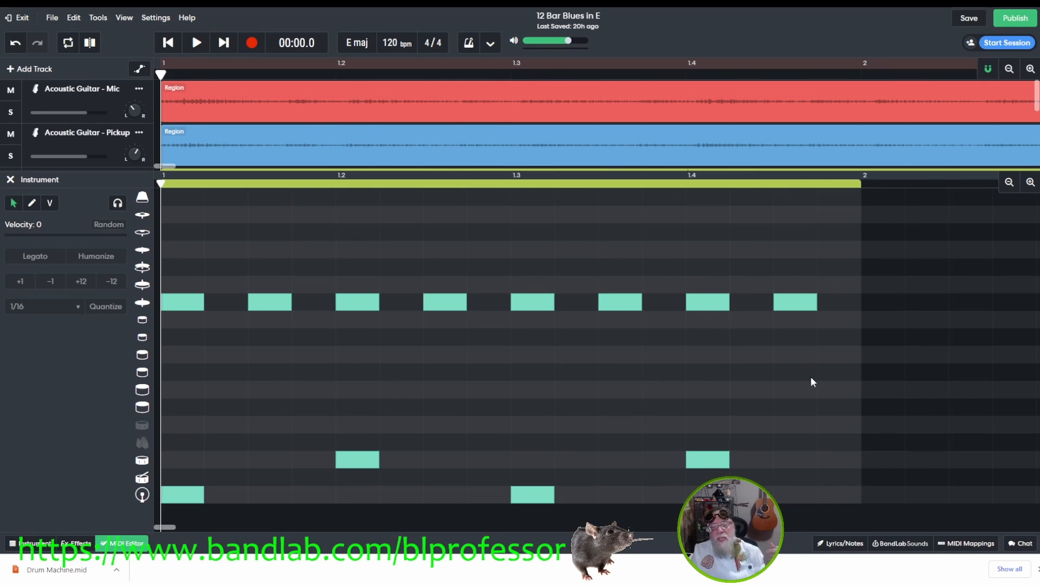
Replace the cymbal note on beat 1 with a sixteenth-long note on the highest cymbal row and play back the bar.
{"action": "left_click", "coordinate": [187, 307]}
{"action": "key", "text": "Delete"}
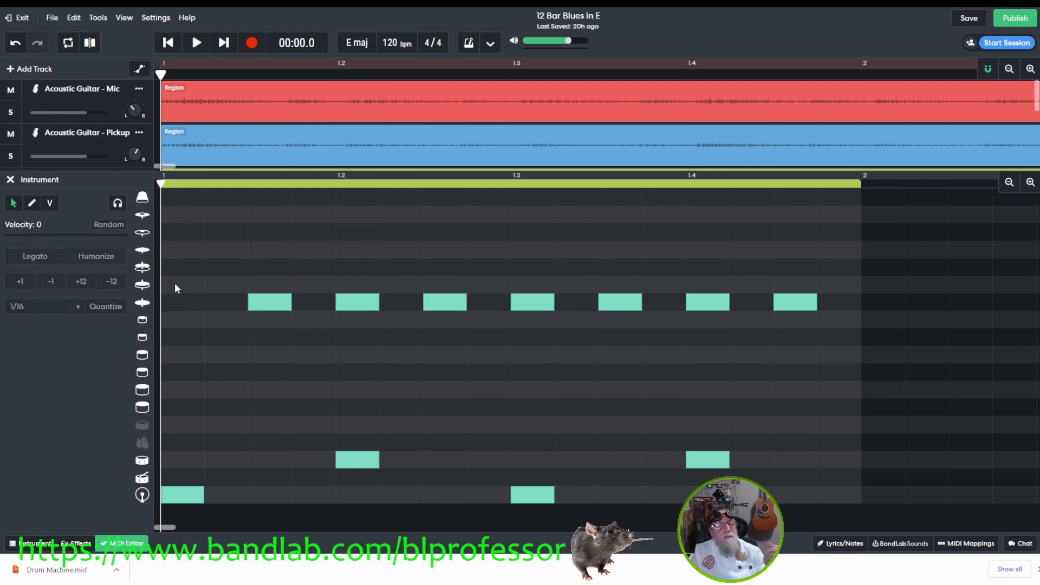
{"action": "left_click_drag", "start_coordinate": [171, 215], "coordinate": [390, 215]}
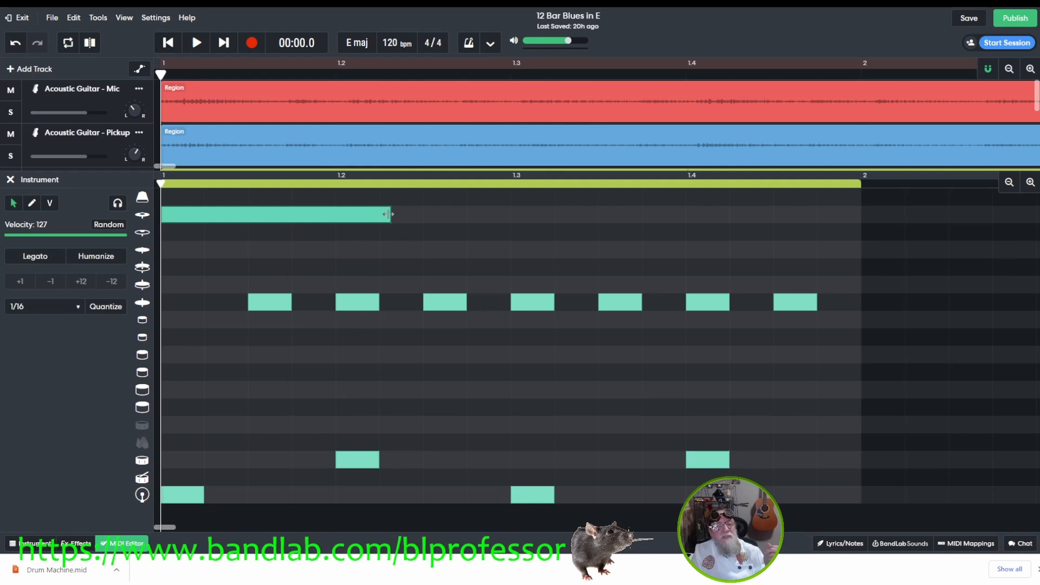
{"action": "left_click_drag", "start_coordinate": [389, 217], "coordinate": [200, 226]}
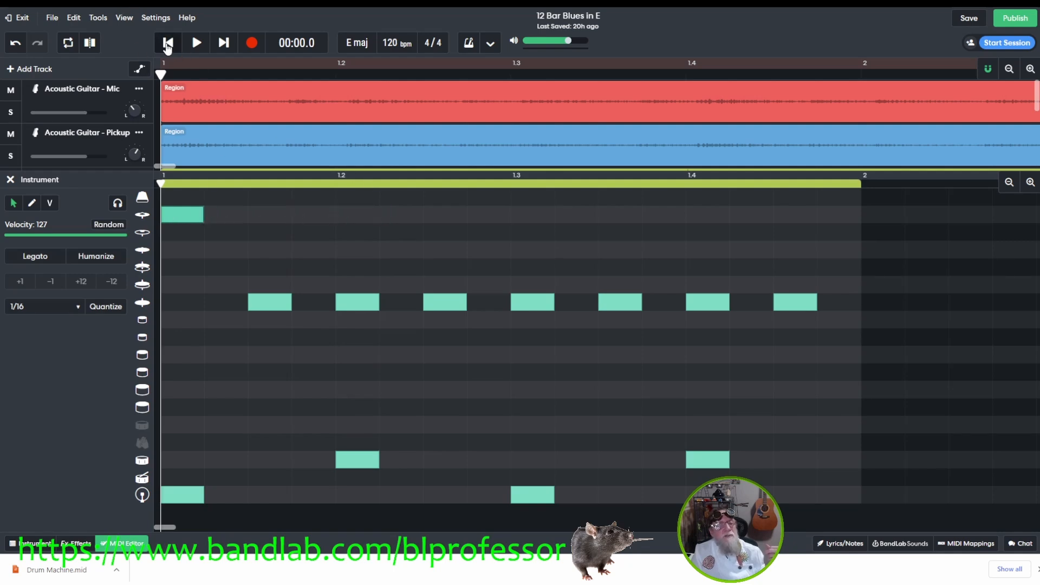
{"action": "left_click", "coordinate": [197, 43]}
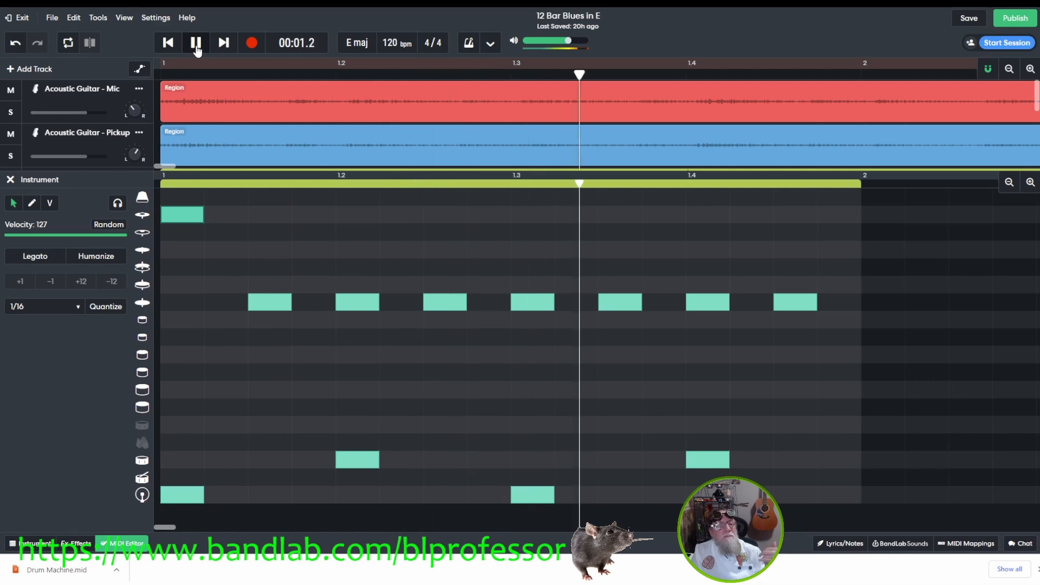
{"action": "left_click", "coordinate": [196, 50]}
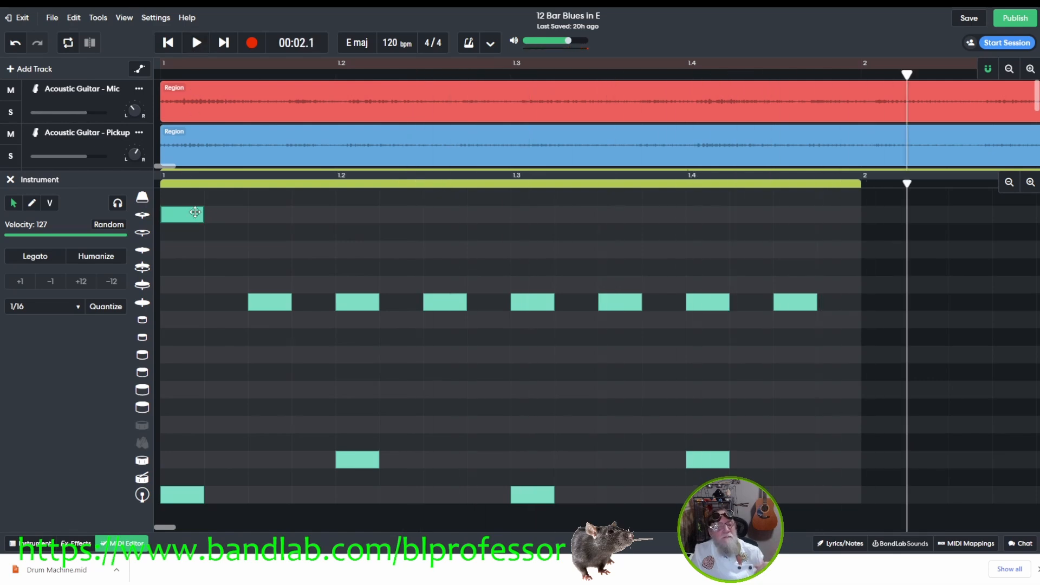
Remove the highest cymbal's note on beat 1 and put the note back on the original cymbal row.
{"action": "double_click", "coordinate": [195, 214]}
{"action": "double_click", "coordinate": [185, 303]}
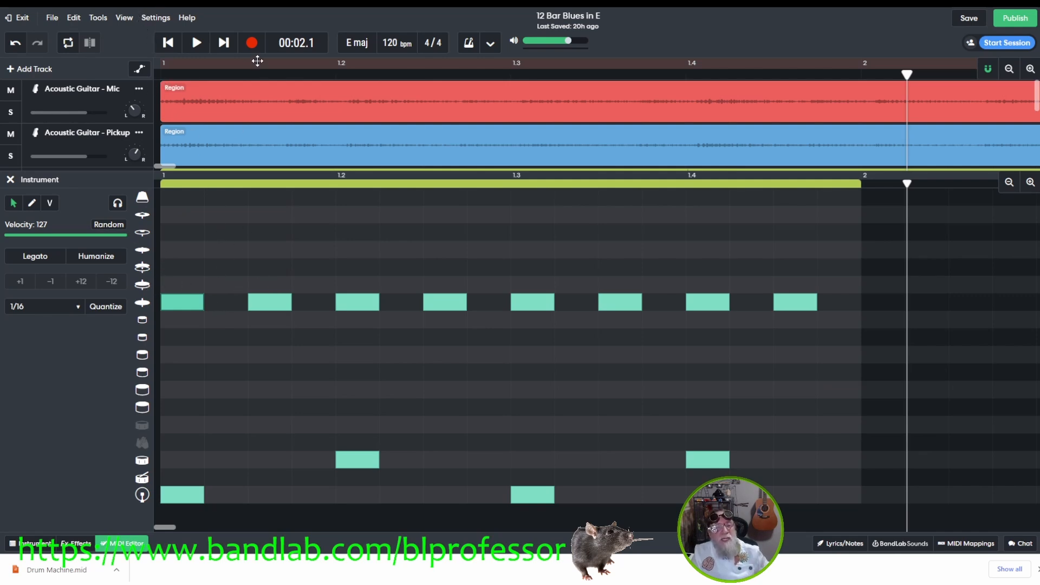
Add a sixteenth-long note on the drum row just below the cymbals, on the second sixteenth of beat 1.
{"action": "left_click", "coordinate": [146, 19]}
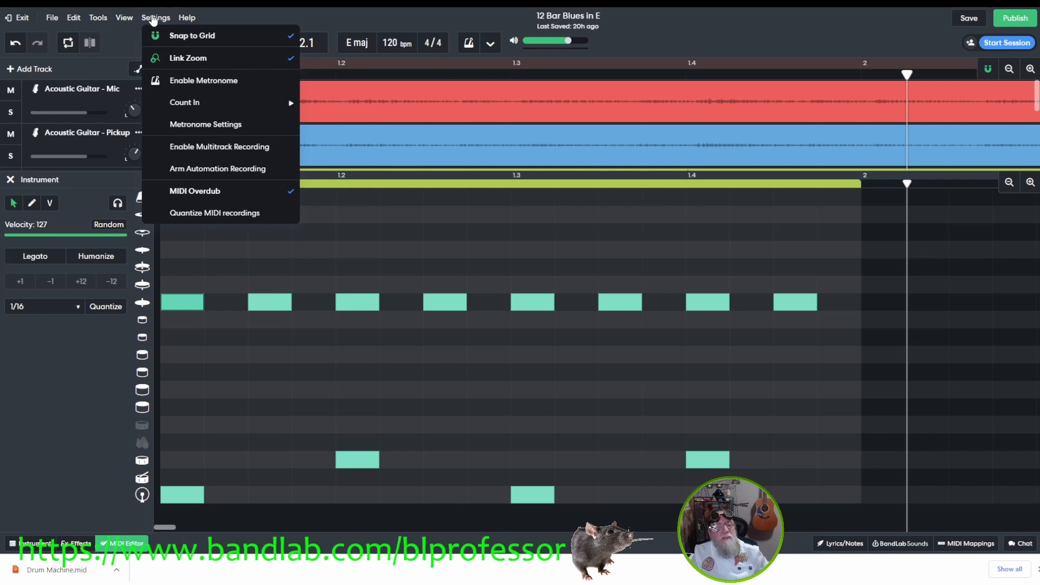
{"action": "left_click", "coordinate": [124, 18]}
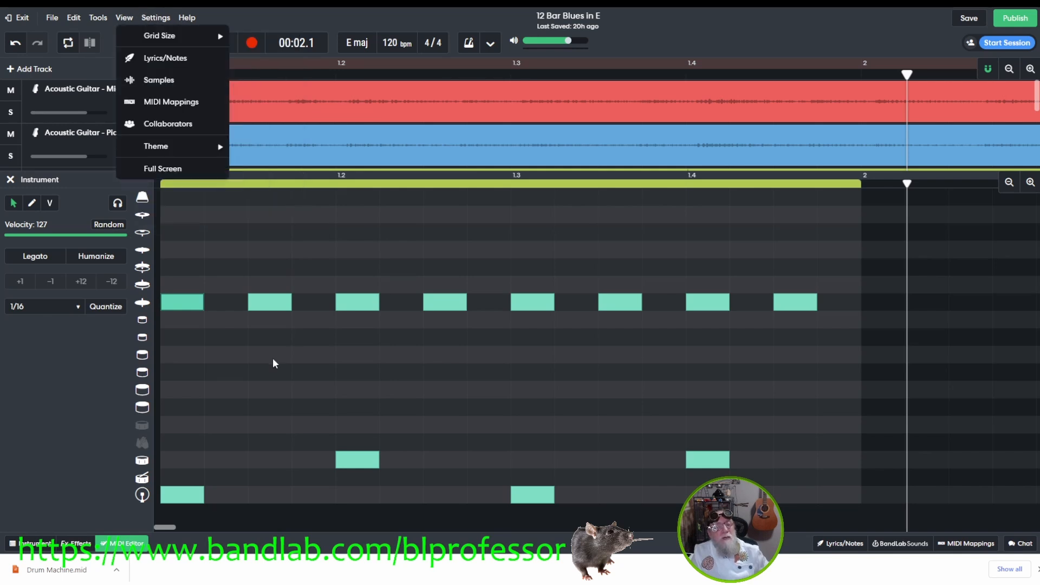
{"action": "left_click", "coordinate": [215, 328]}
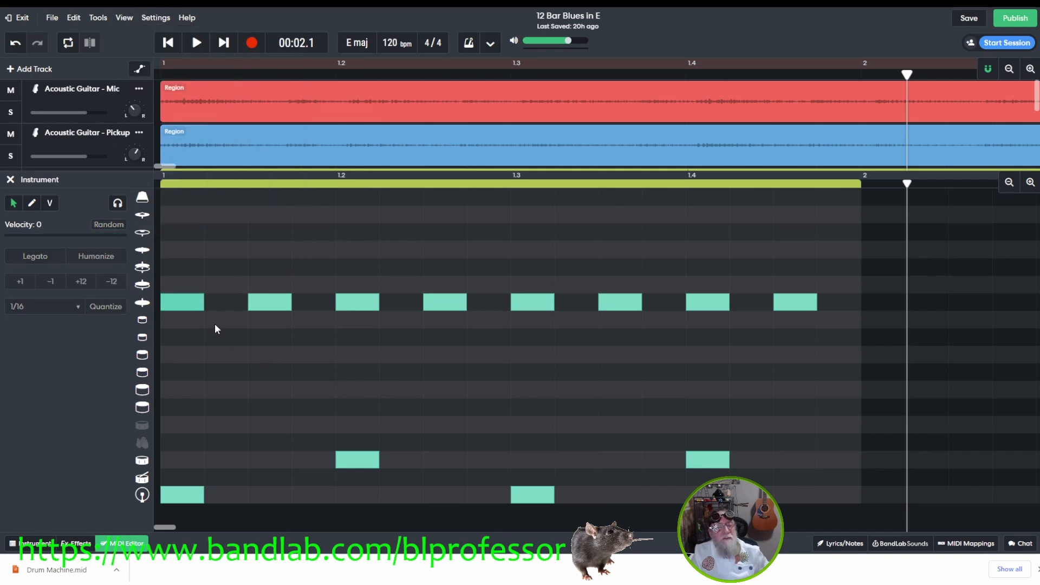
{"action": "left_click", "coordinate": [215, 321]}
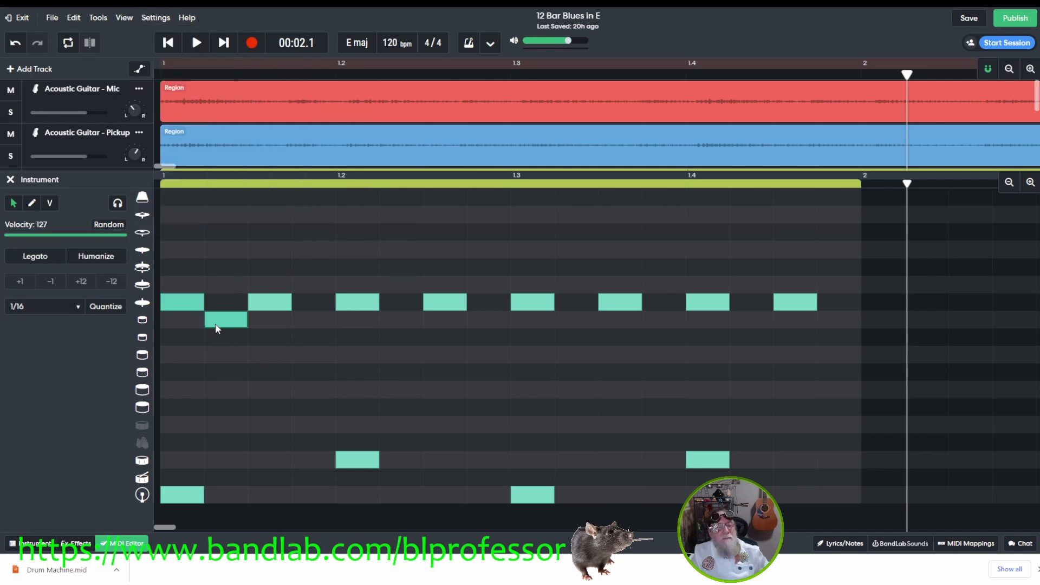
Activate the pencil tool and set the grid size to 1/32.
{"action": "left_click", "coordinate": [32, 205]}
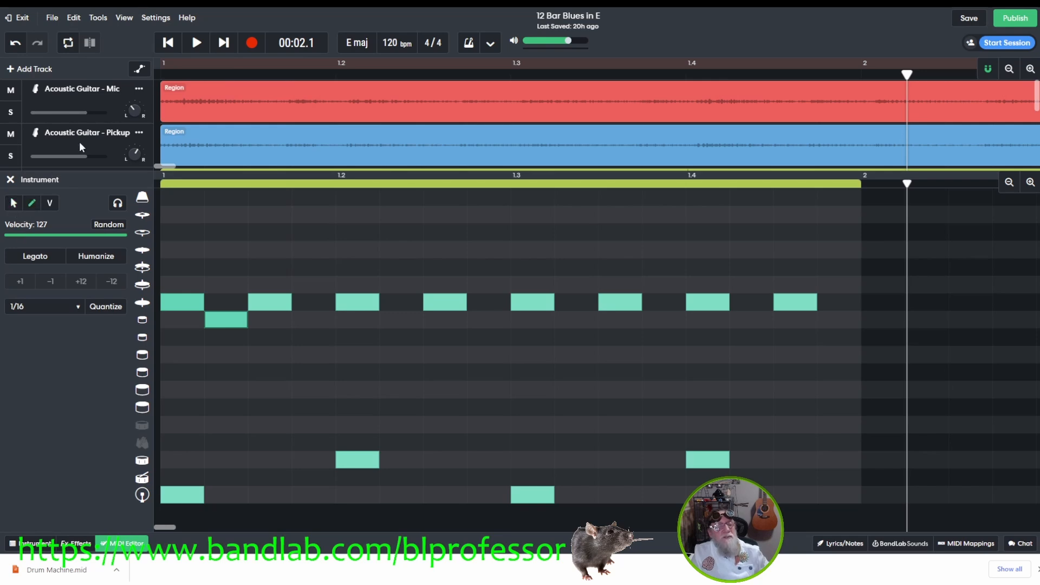
{"action": "left_click", "coordinate": [125, 18]}
{"action": "mouse_move", "coordinate": [172, 43]}
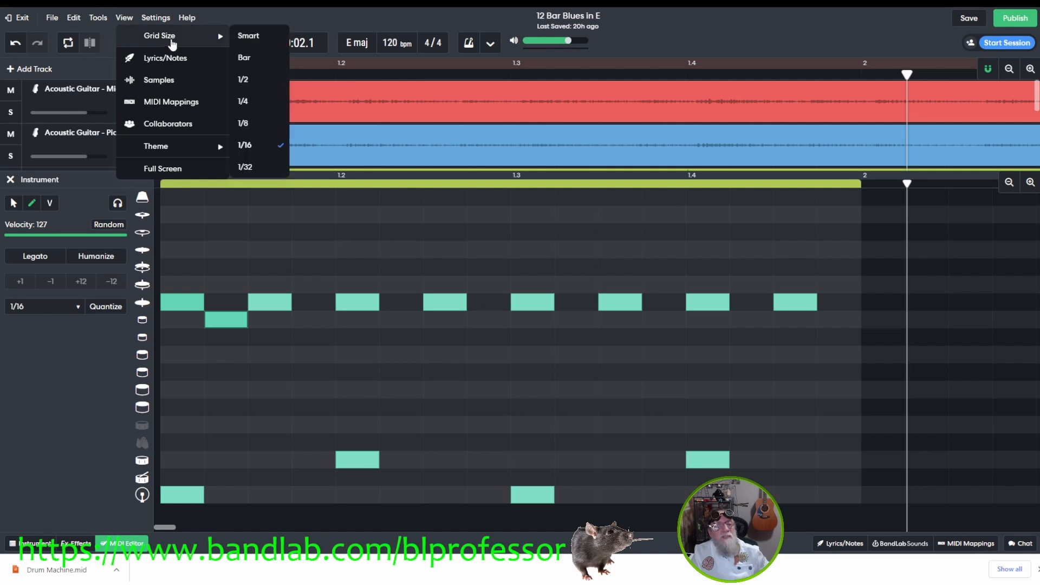
{"action": "left_click", "coordinate": [271, 168]}
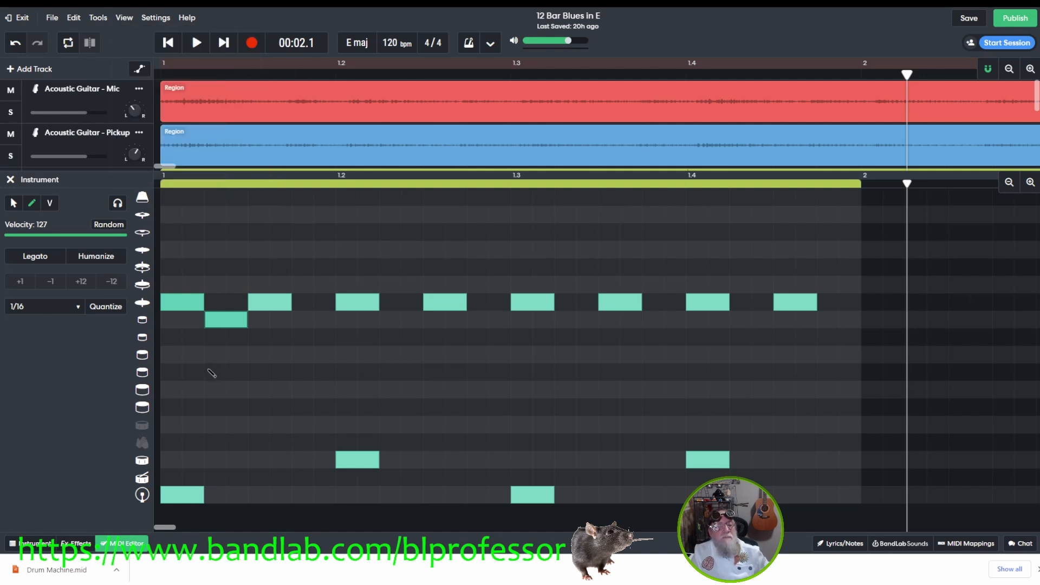
Draw seven very short notes on the third drum row below the cymbals, one per 1/32 division from the second to the eighth of beat 1.
{"action": "left_click", "coordinate": [195, 346]}
{"action": "left_click", "coordinate": [195, 347]}
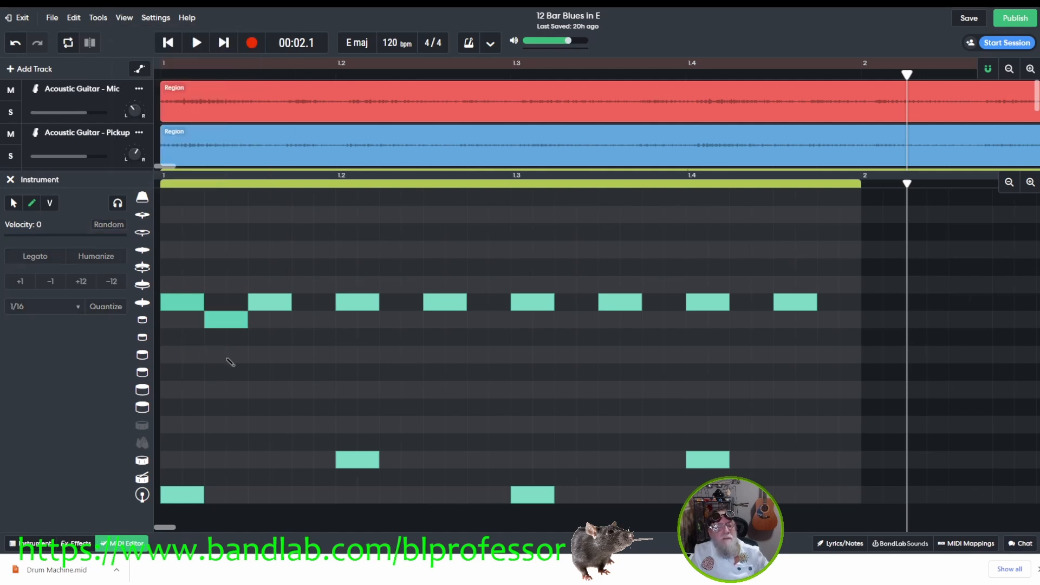
{"action": "left_click", "coordinate": [198, 353]}
{"action": "left_click_drag", "start_coordinate": [225, 355], "coordinate": [186, 355]}
{"action": "left_click", "coordinate": [207, 355]}
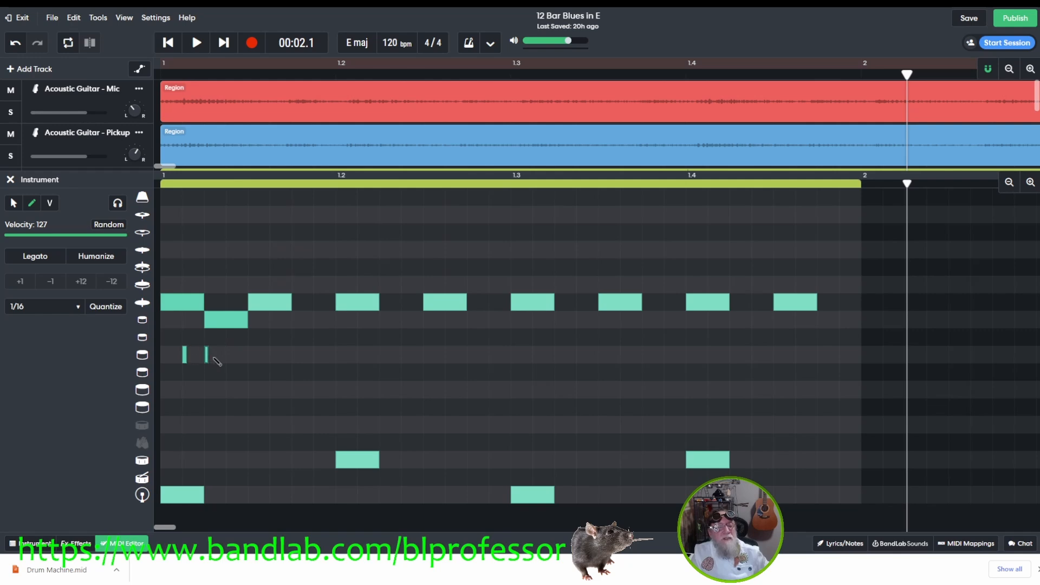
{"action": "left_click", "coordinate": [228, 354]}
{"action": "left_click", "coordinate": [250, 355]}
{"action": "left_click", "coordinate": [272, 355]}
{"action": "left_click", "coordinate": [294, 354]}
{"action": "left_click", "coordinate": [316, 355]}
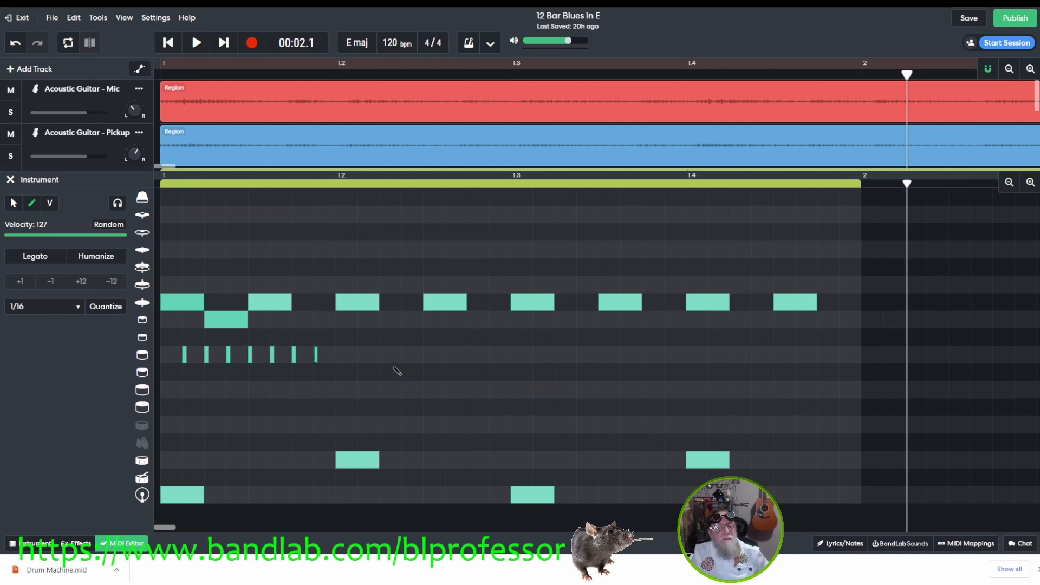
Add one very short note on the next lower drum row at the seventh 1/32 of beat 1 and close the MIDI editor.
{"action": "left_click", "coordinate": [294, 372]}
{"action": "left_click", "coordinate": [316, 372]}
{"action": "left_click", "coordinate": [317, 373]}
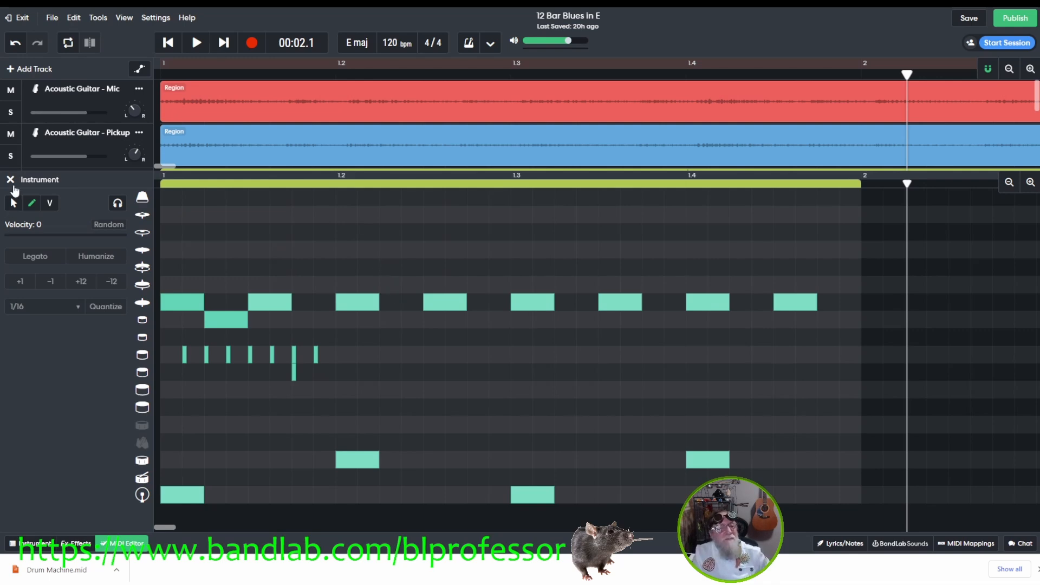
{"action": "left_click", "coordinate": [11, 180]}
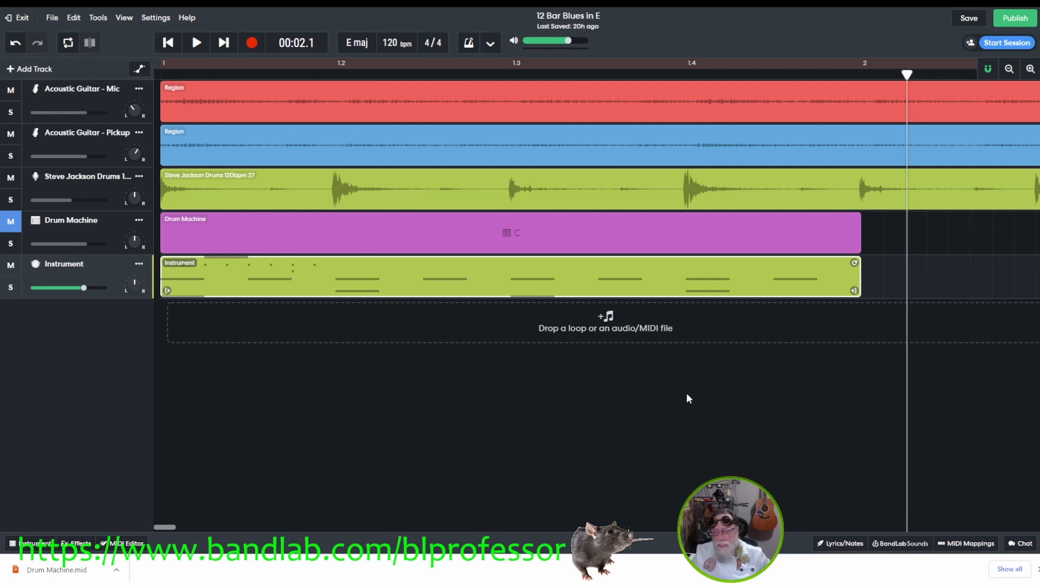